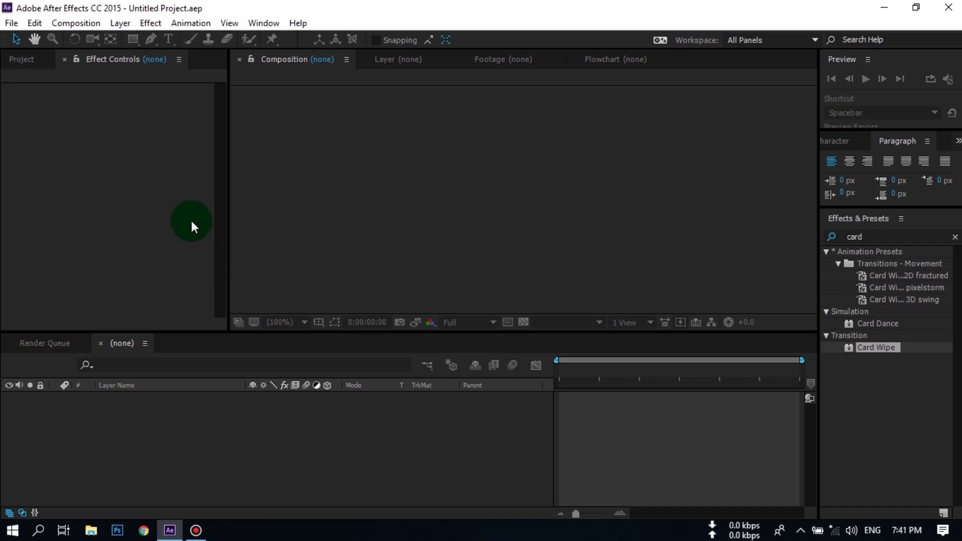
Step: Import the whole Assets folder from the Clean Elegant Rotation Logo folder on the Desktop into the project
left_click(11, 23)
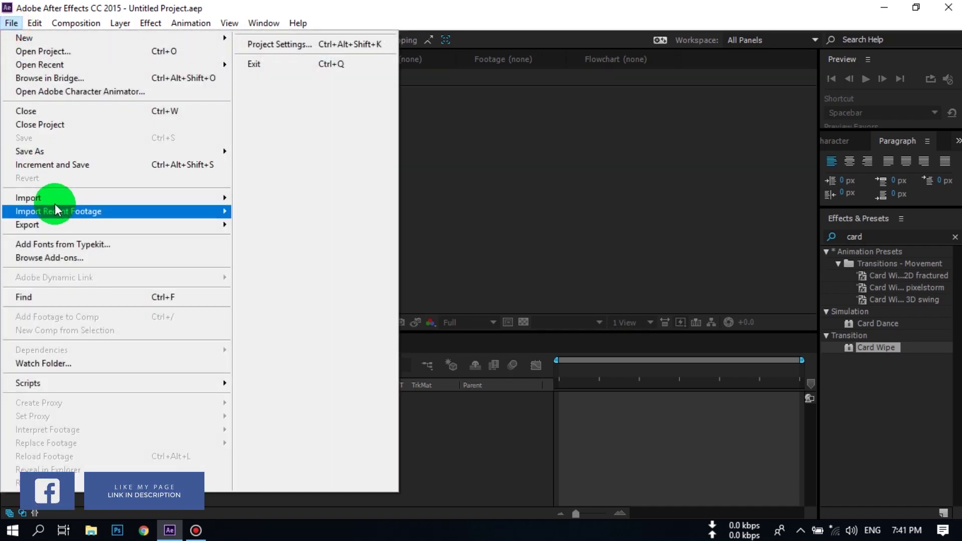
mouse_move(73, 198)
left_click(276, 200)
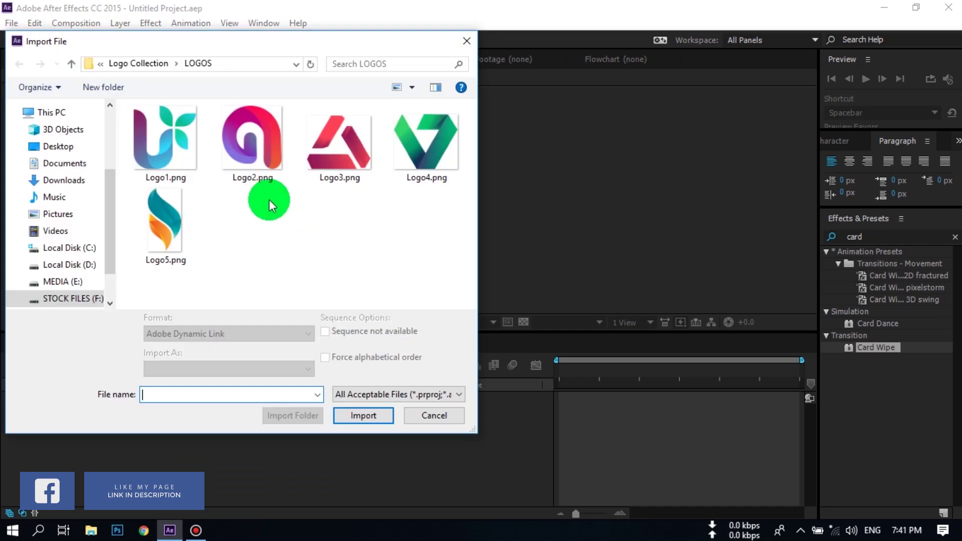
left_click(52, 146)
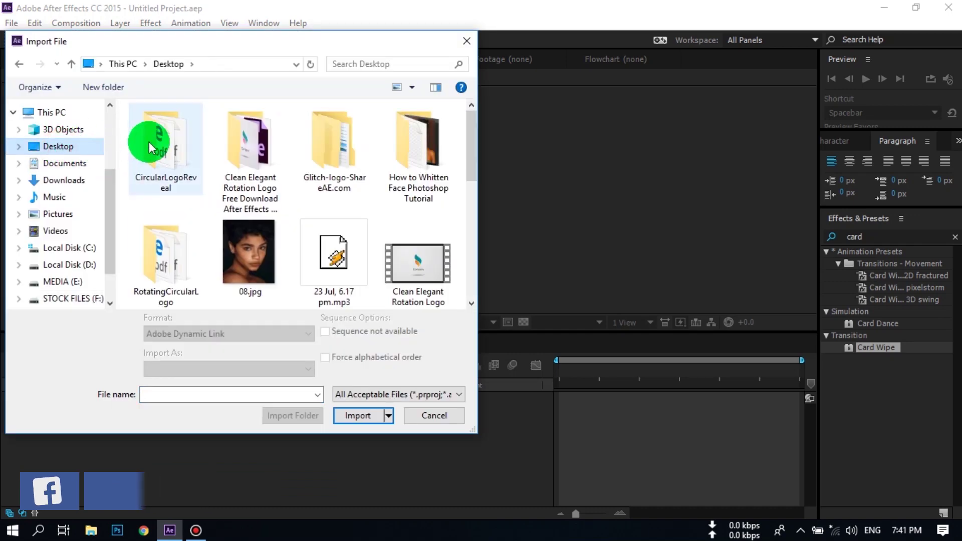
double_click(270, 151)
left_click(175, 129)
left_click(293, 417)
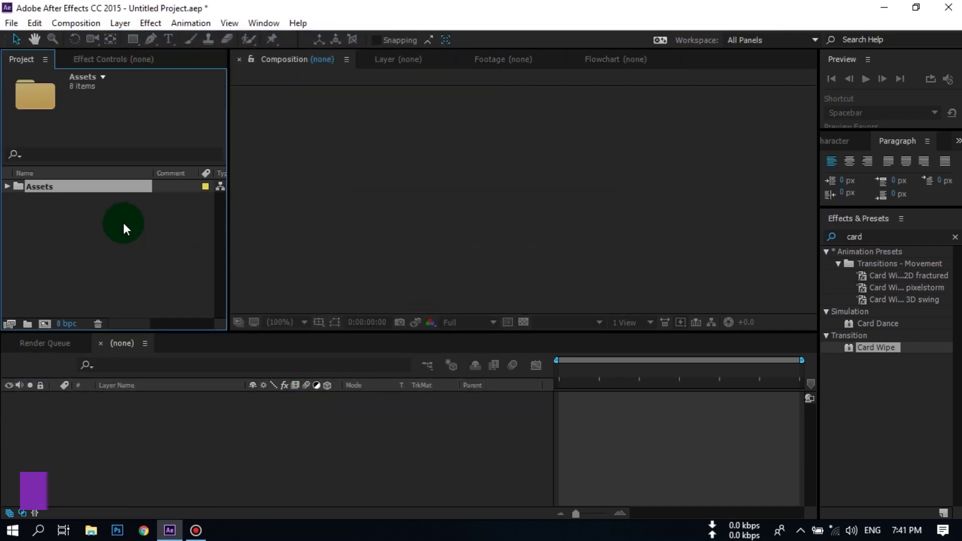
Step: Create a composition named Main using the HDTV 1080 29.97 preset, 1920 x 1080 px, with a duration of 8 seconds
left_click(76, 23)
left_click(120, 40)
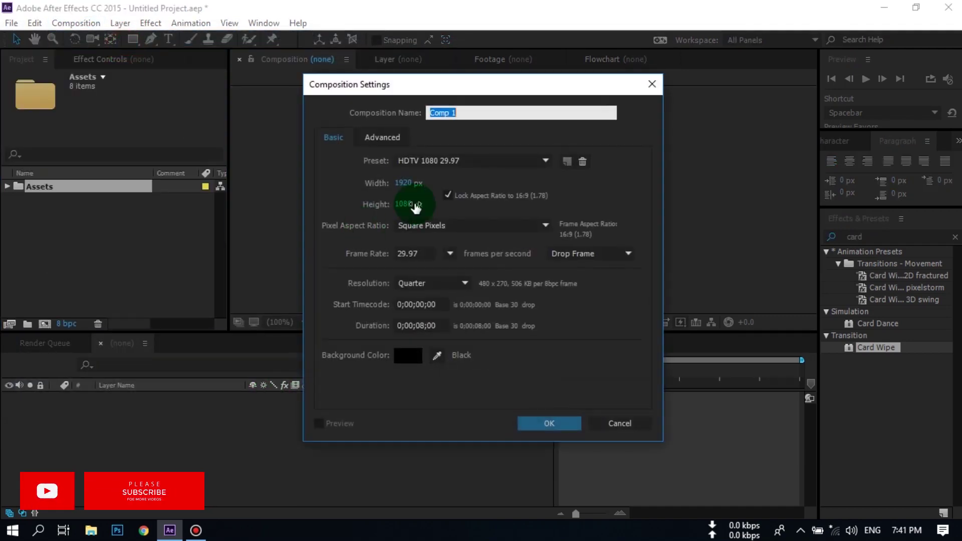
type("MA")
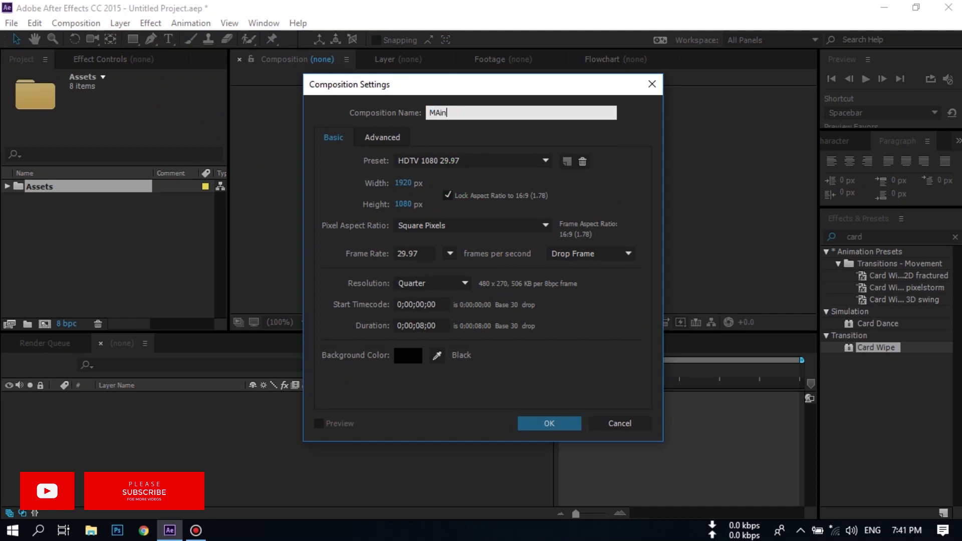
type("in")
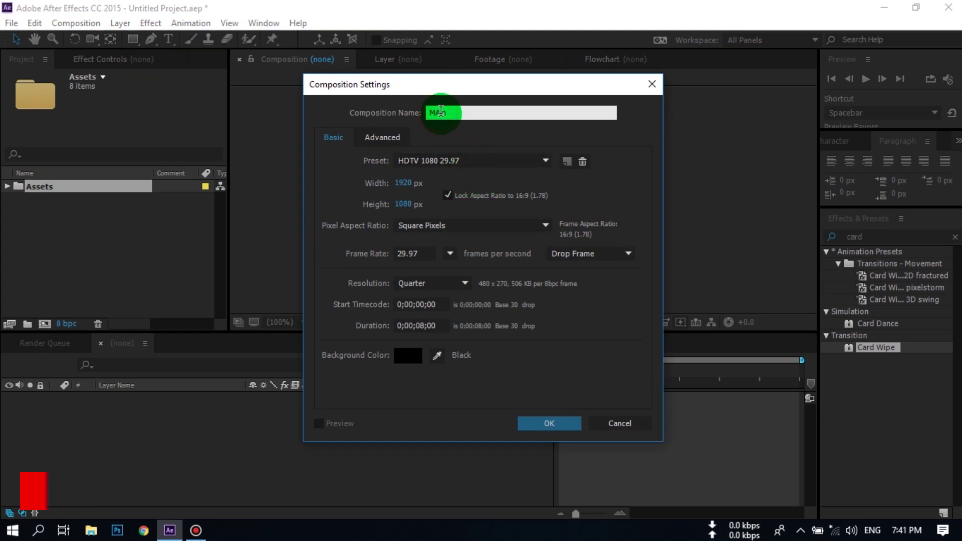
left_click(441, 112)
key("BackSpace")
type("a")
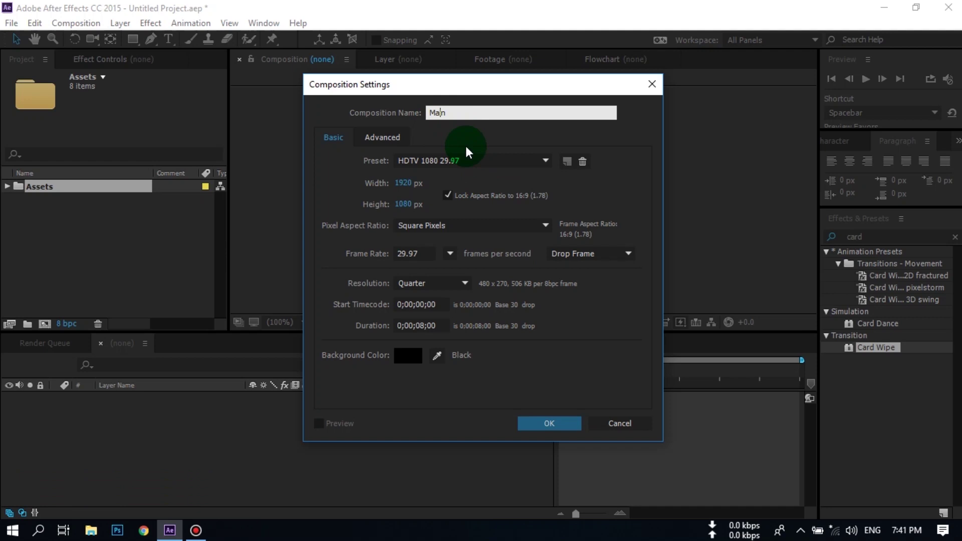
left_click(380, 192)
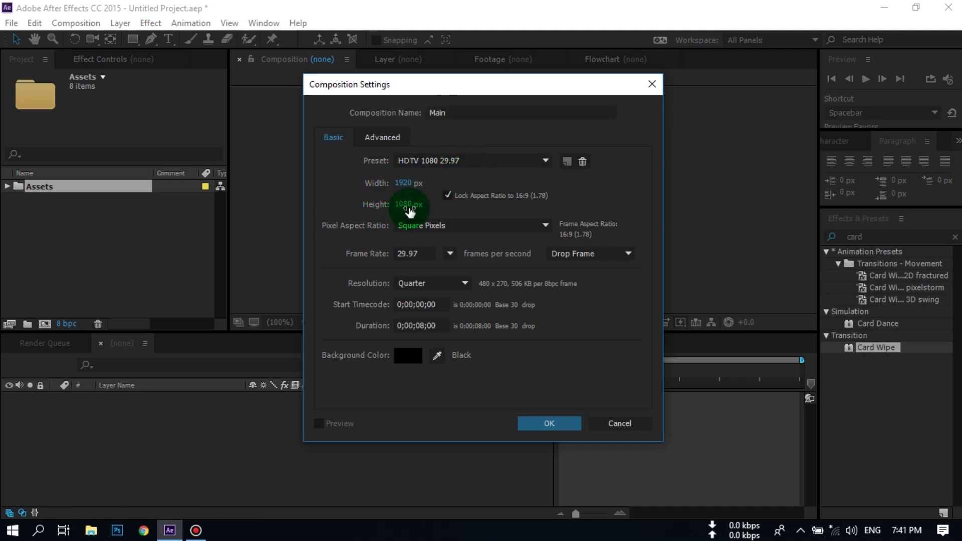
left_click(428, 252)
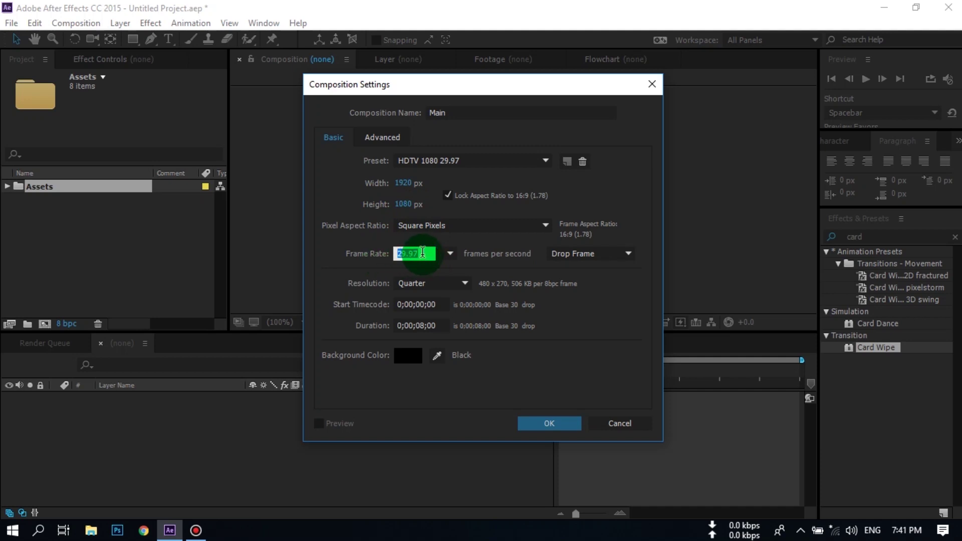
left_click(371, 266)
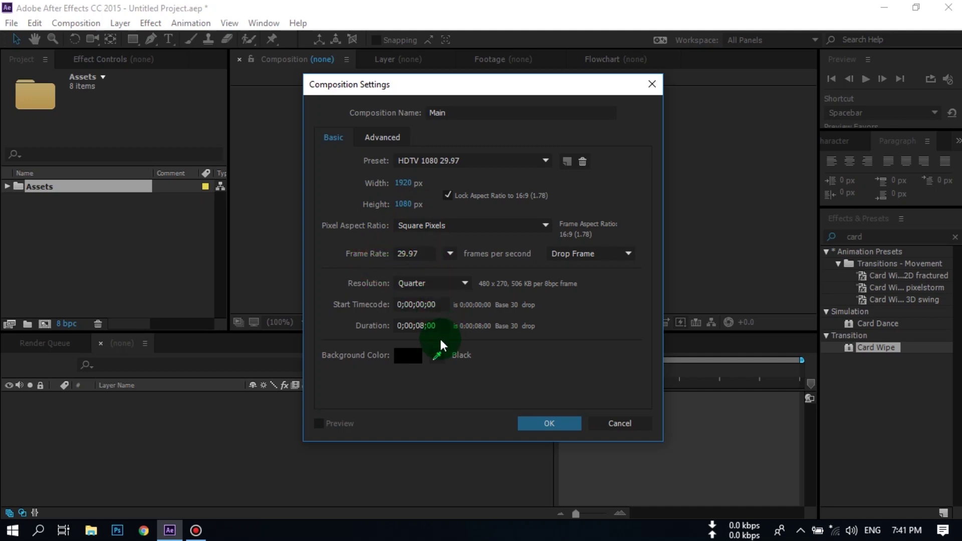
left_click(431, 327)
left_click(551, 426)
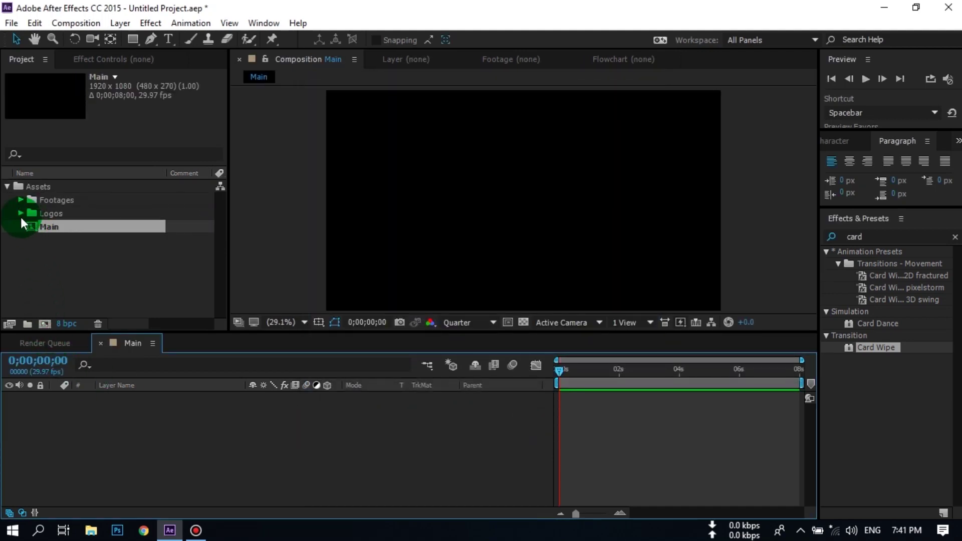
Step: Add BG.png from the Footages folder to the Main composition as the background layer
left_click(20, 199)
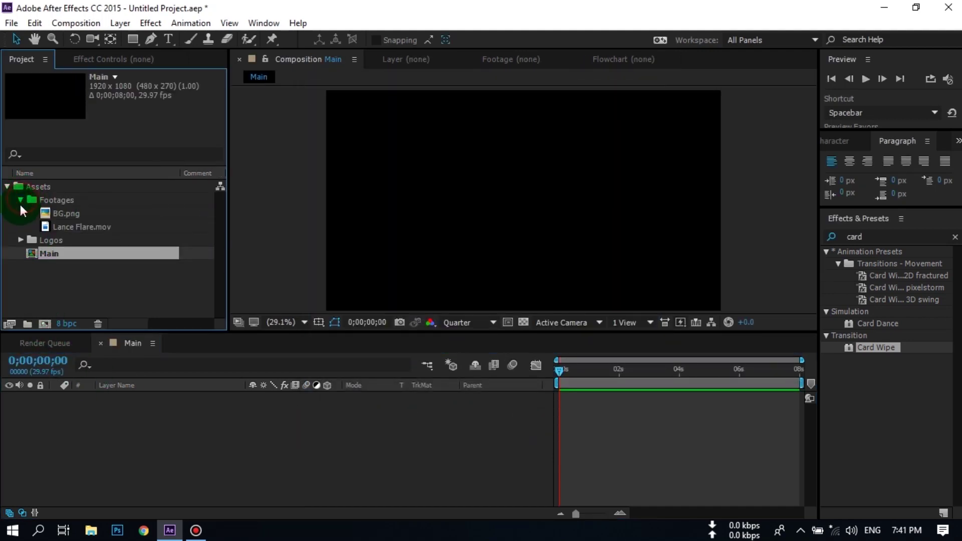
left_click_drag(71, 214, 119, 421)
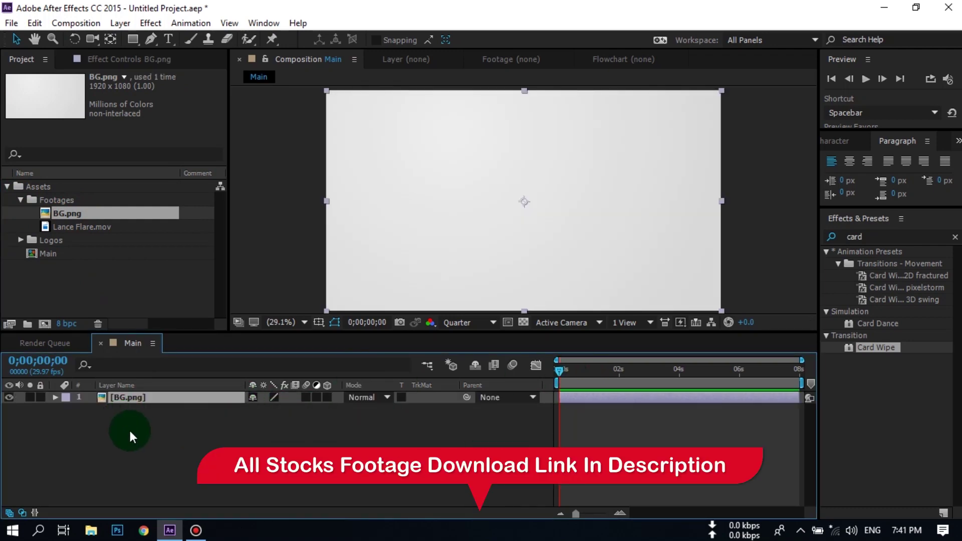
left_click(130, 431)
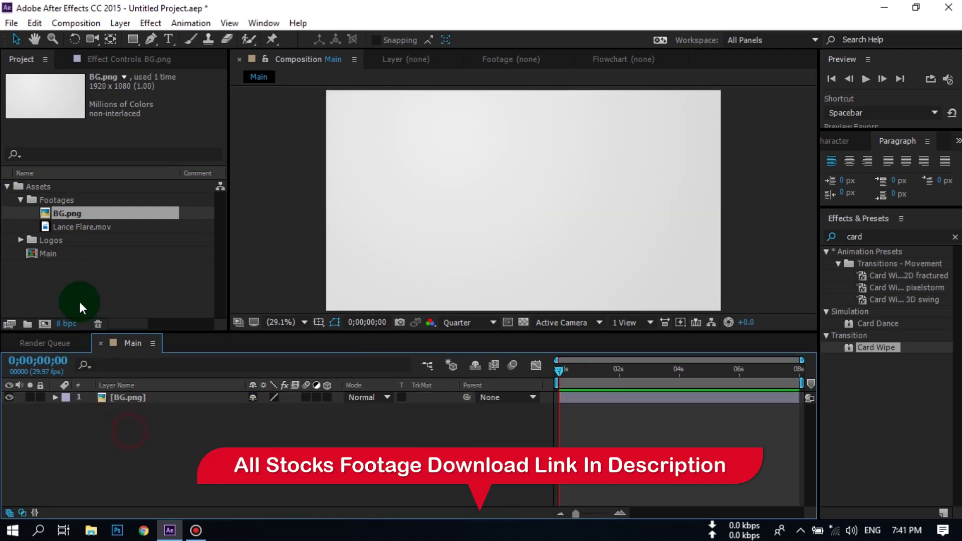
Step: Add Logo5.png from the Logos folder to the Main composition above the BG.png layer
left_click(21, 200)
left_click(21, 213)
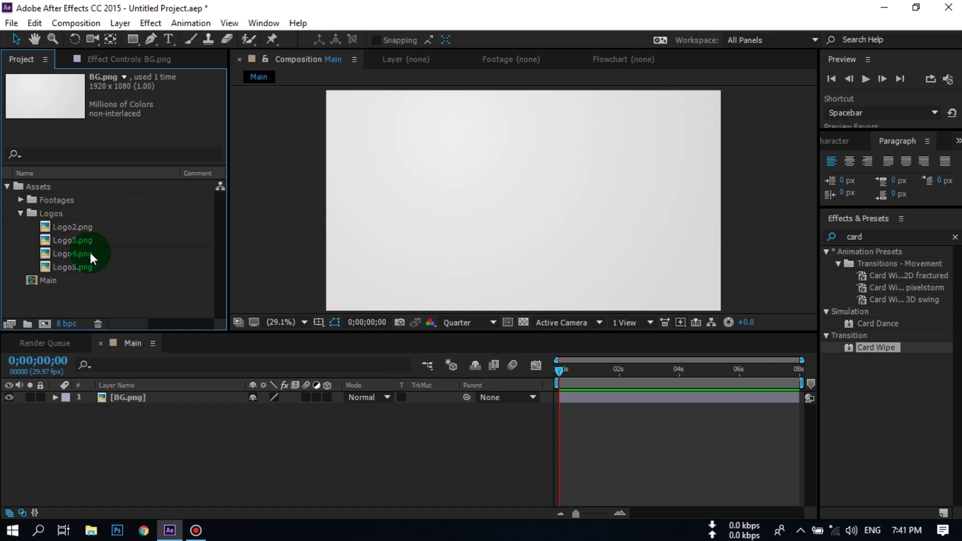
left_click(71, 267)
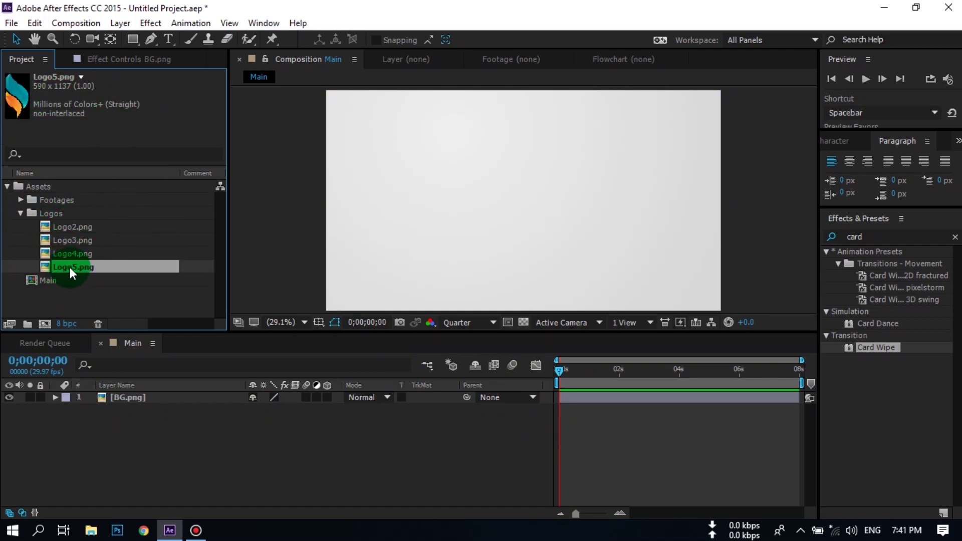
left_click_drag(70, 266, 194, 396)
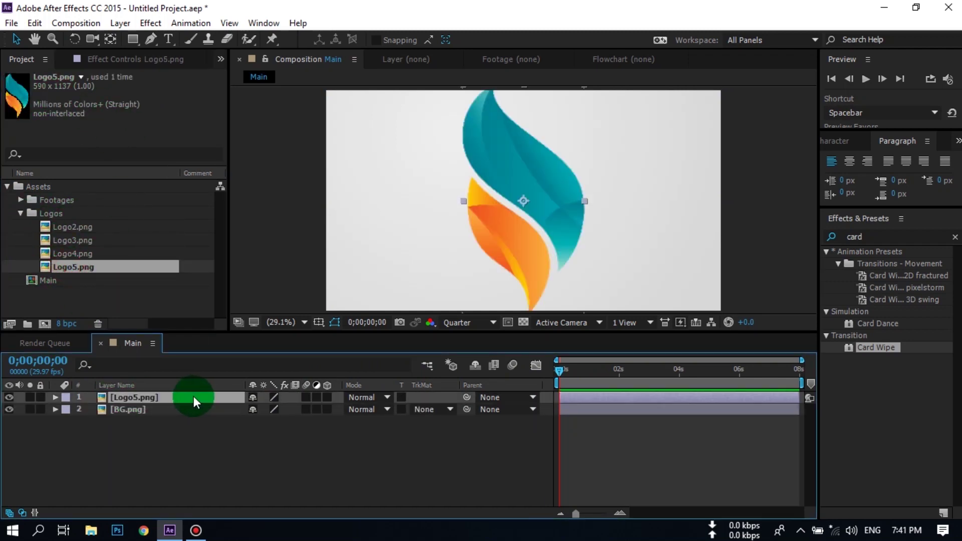
Step: Set the Logo5.png layer's scale to 34%
key("s")
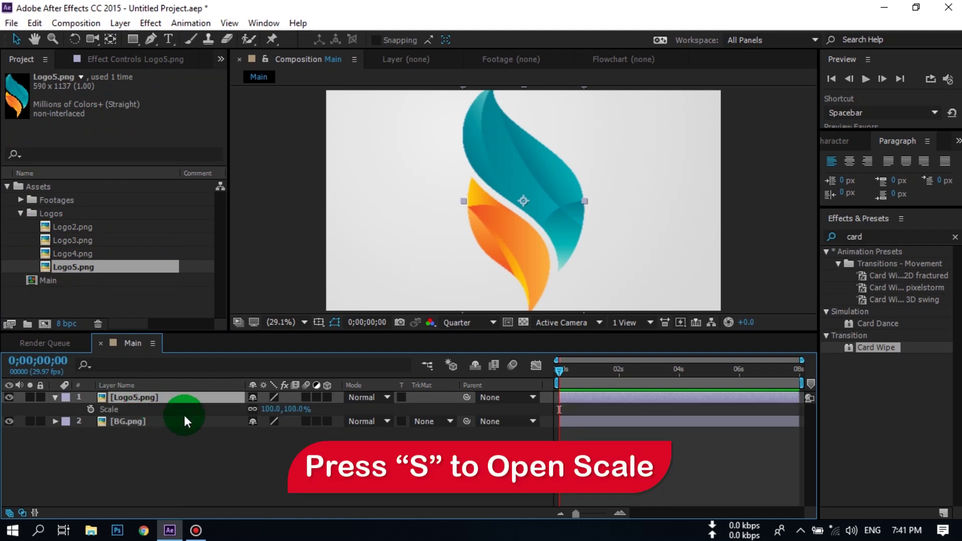
left_click(270, 410)
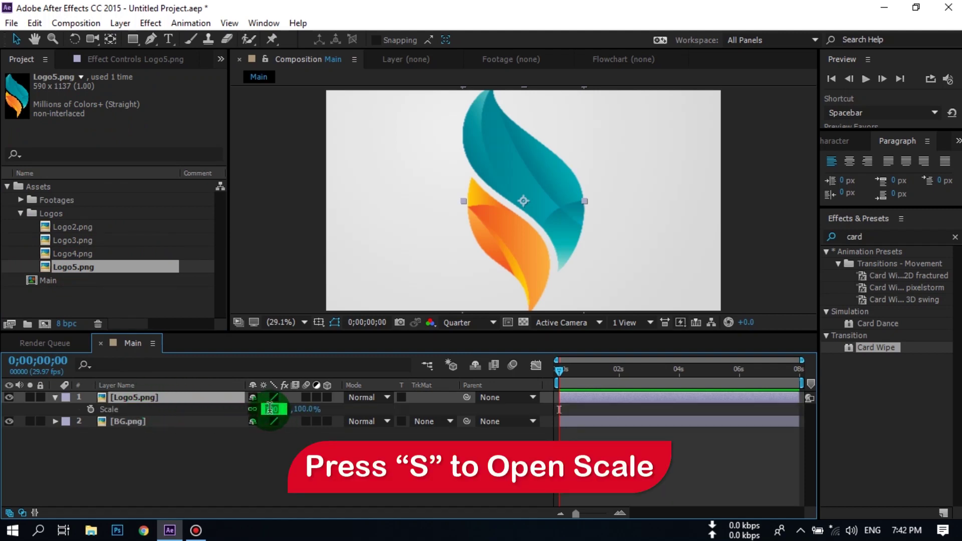
type("35")
key("Return")
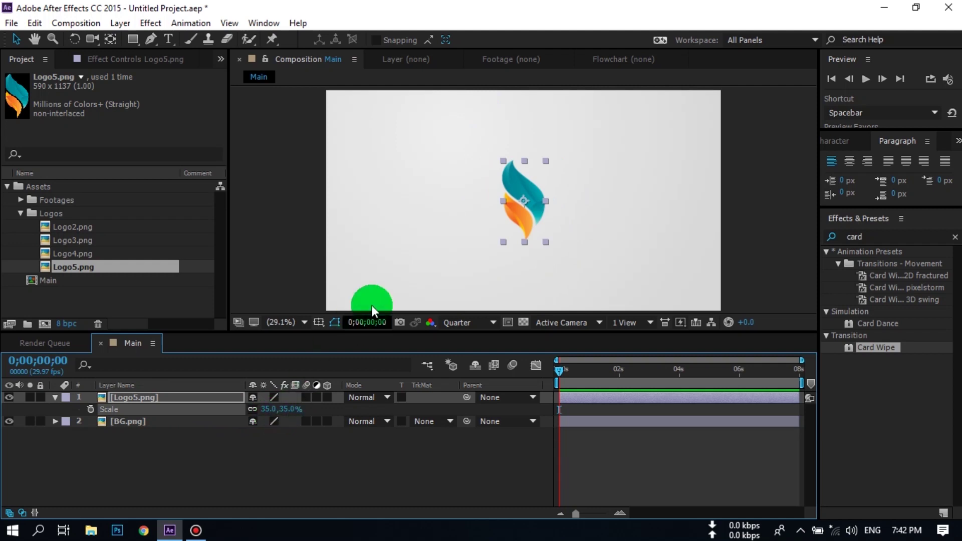
left_click(269, 410)
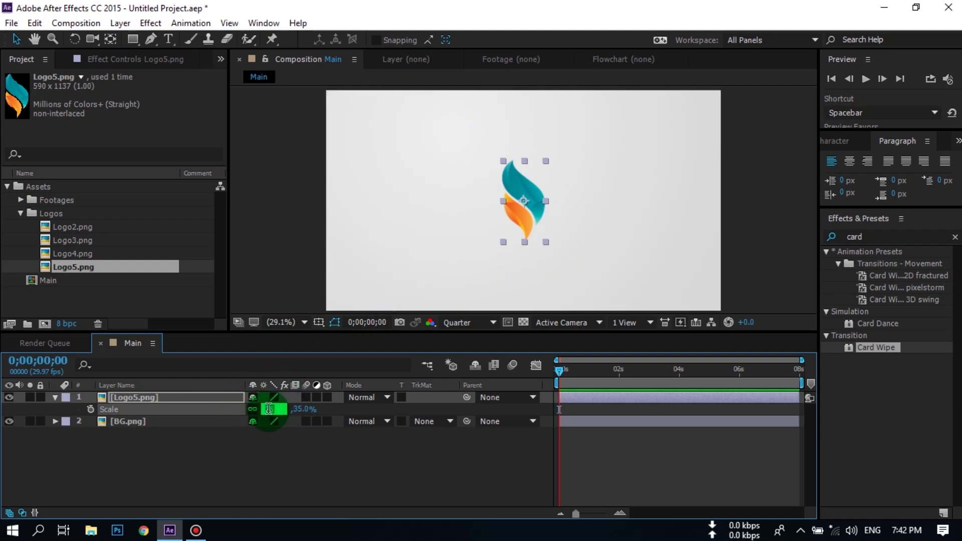
type("34")
key("Return")
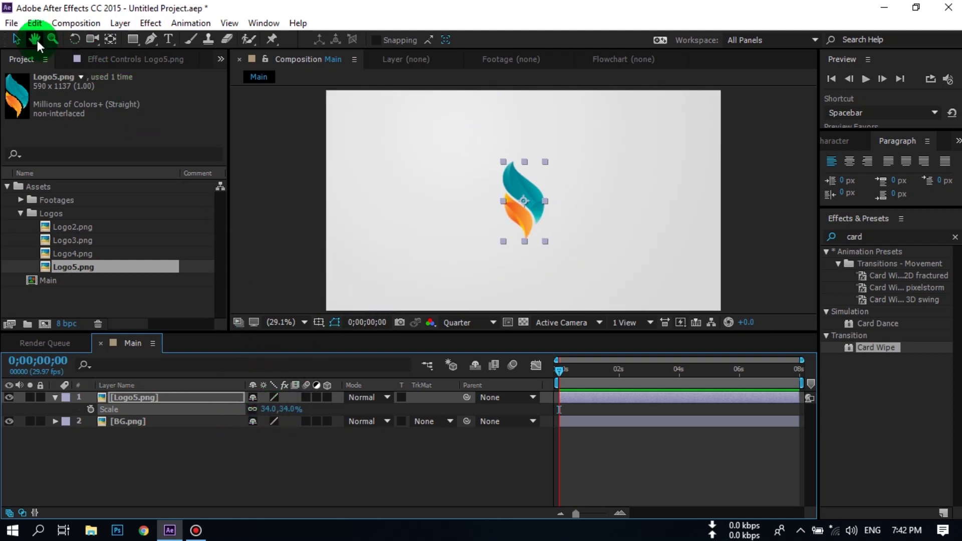
Step: Move the logo straight up so it sits slightly above the centre of the frame, and collapse its layer properties
left_click_drag(519, 192, 520, 170)
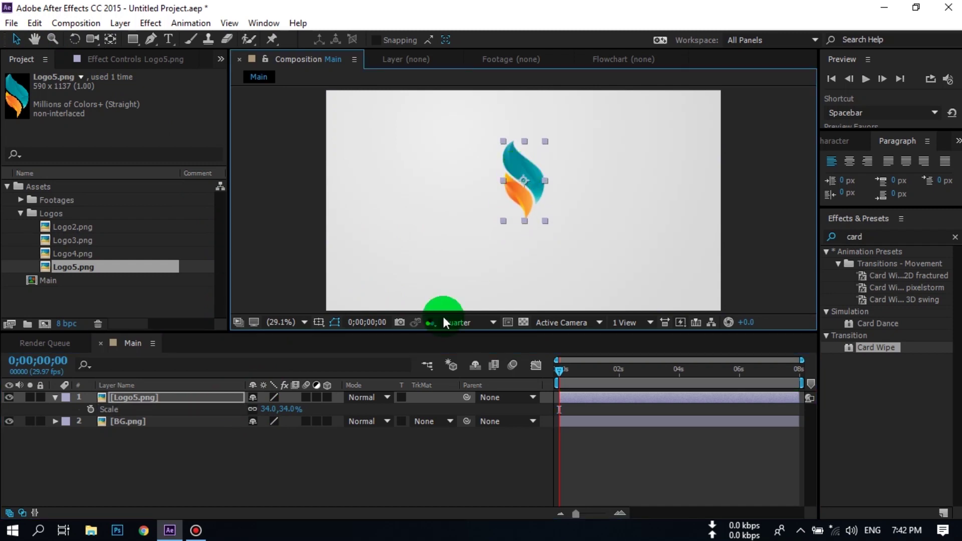
left_click(337, 455)
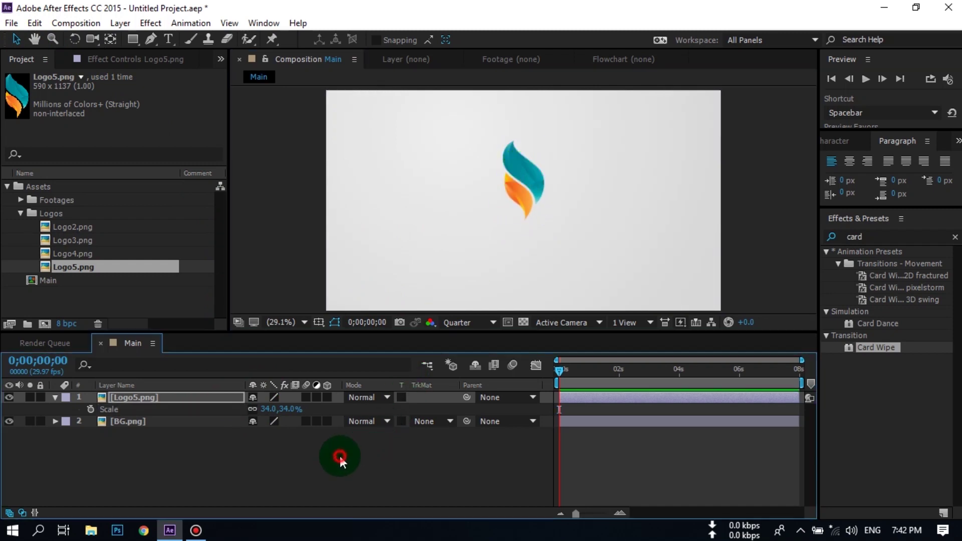
left_click(520, 170)
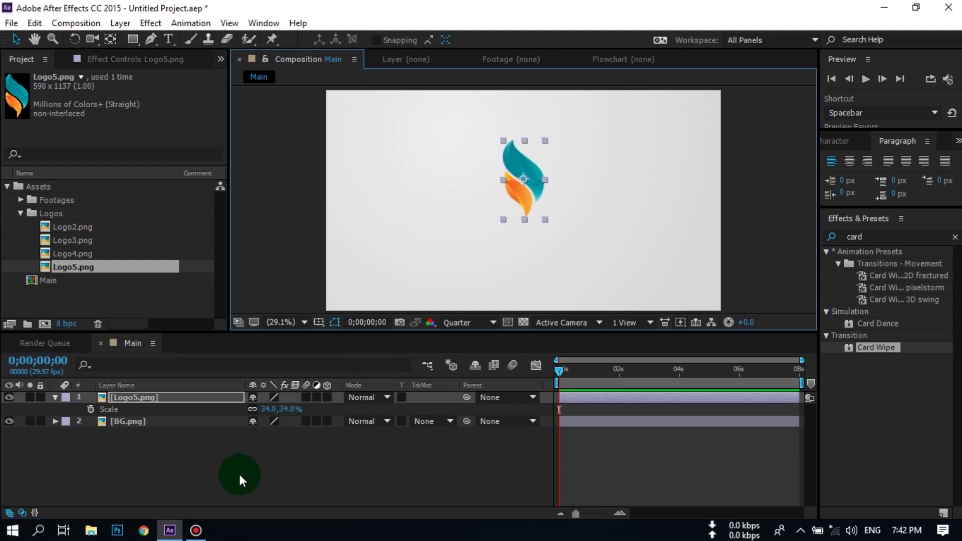
left_click(209, 481)
left_click(55, 397)
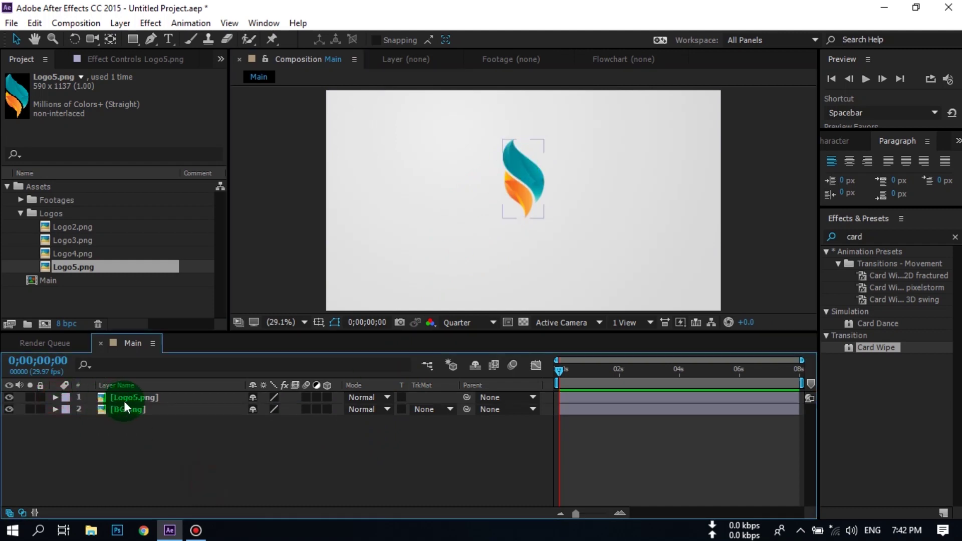
Step: Pre-compose the Logo5.png layer as Logo, moving all attributes into the new composition
right_click(124, 401)
left_click(190, 455)
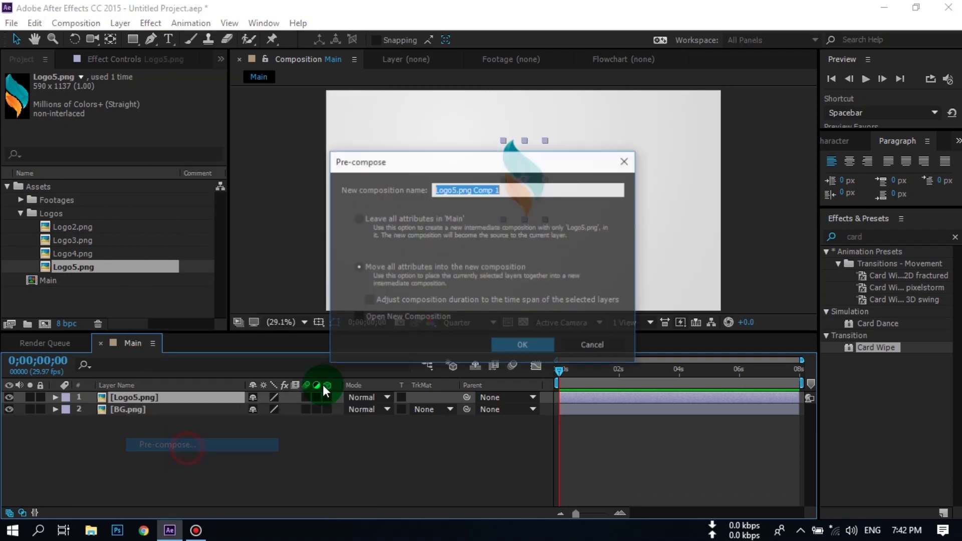
type("Logo")
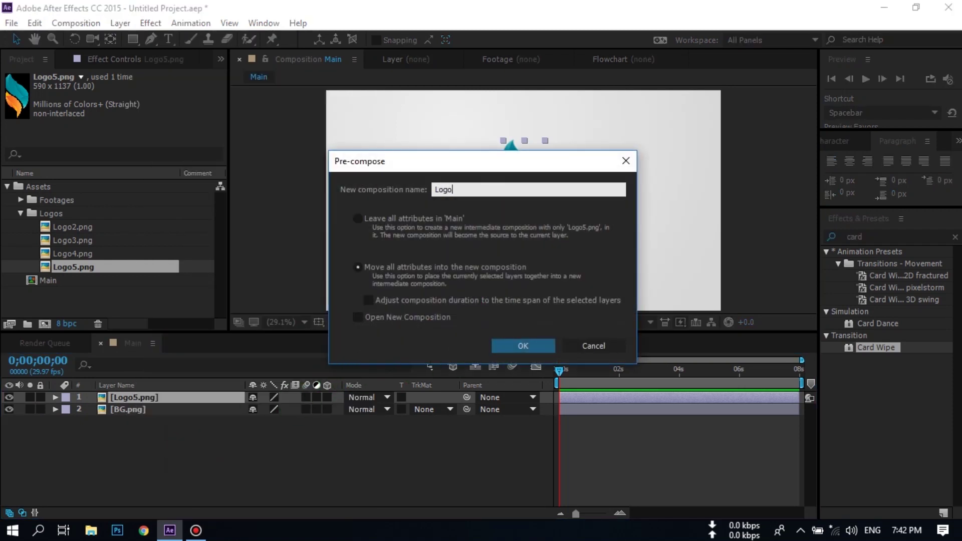
left_click(358, 269)
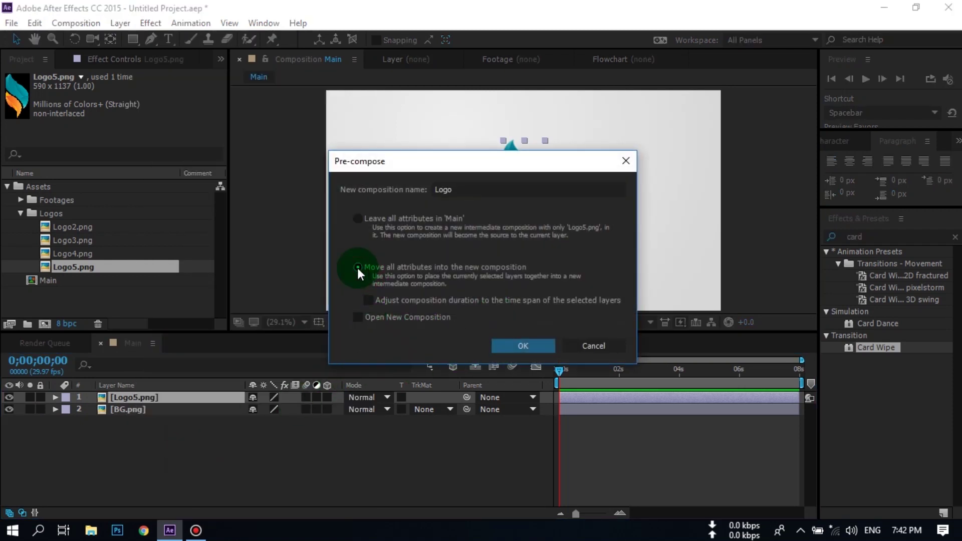
left_click(524, 342)
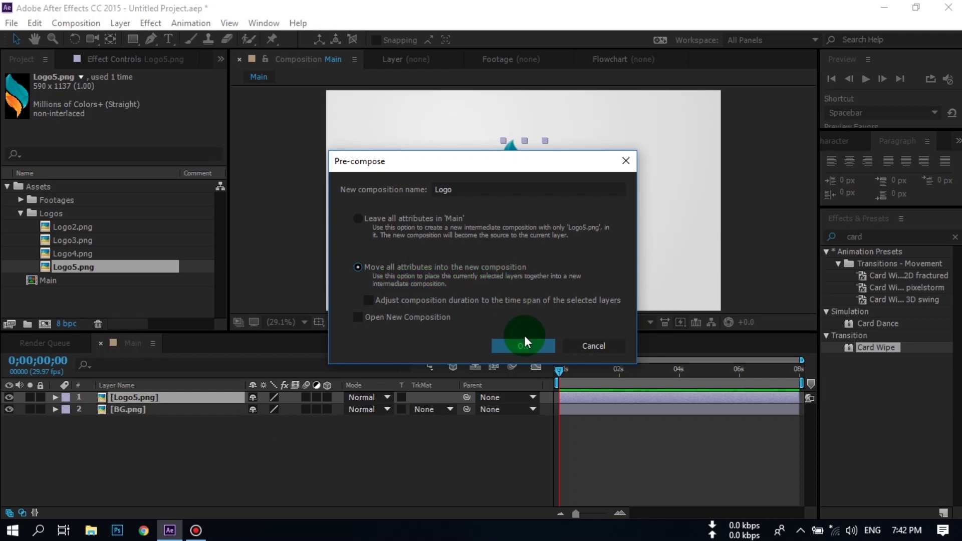
Step: Pre-compose the Logo layer as Logo Animation, moving all attributes into the new composition
right_click(132, 396)
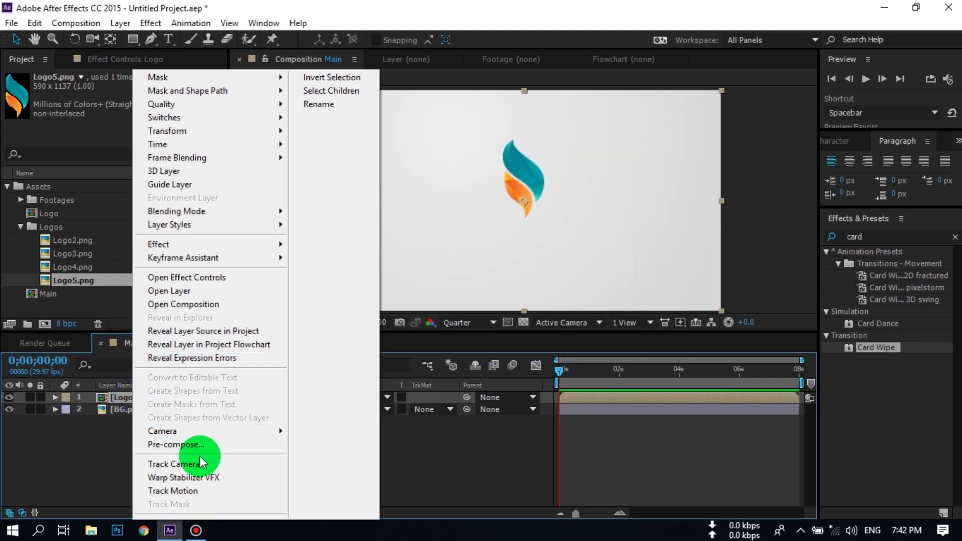
left_click(190, 445)
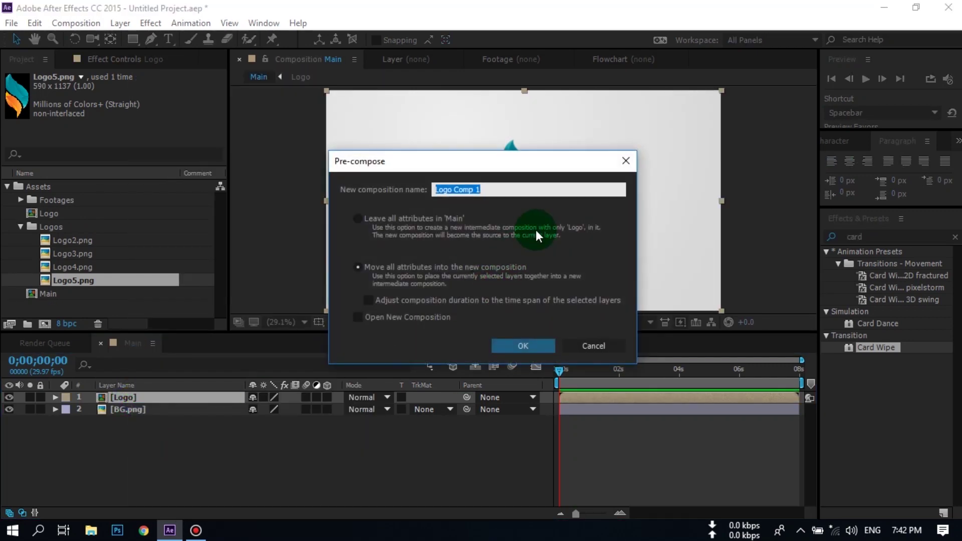
type("Logo")
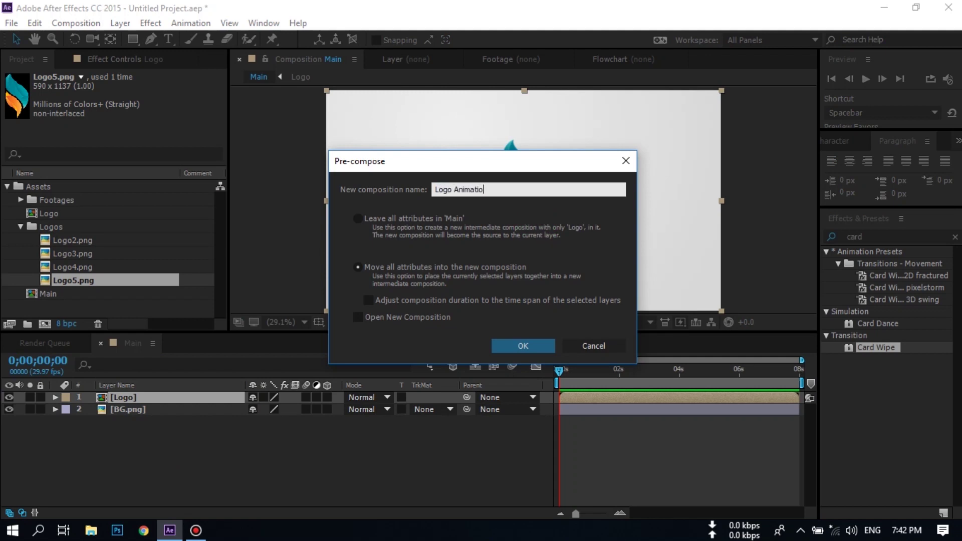
left_click(384, 259)
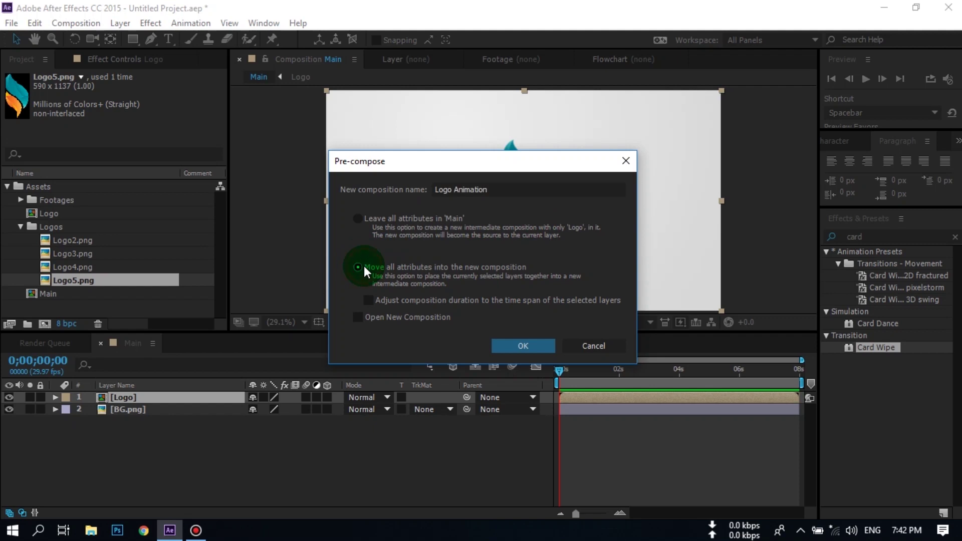
left_click(525, 350)
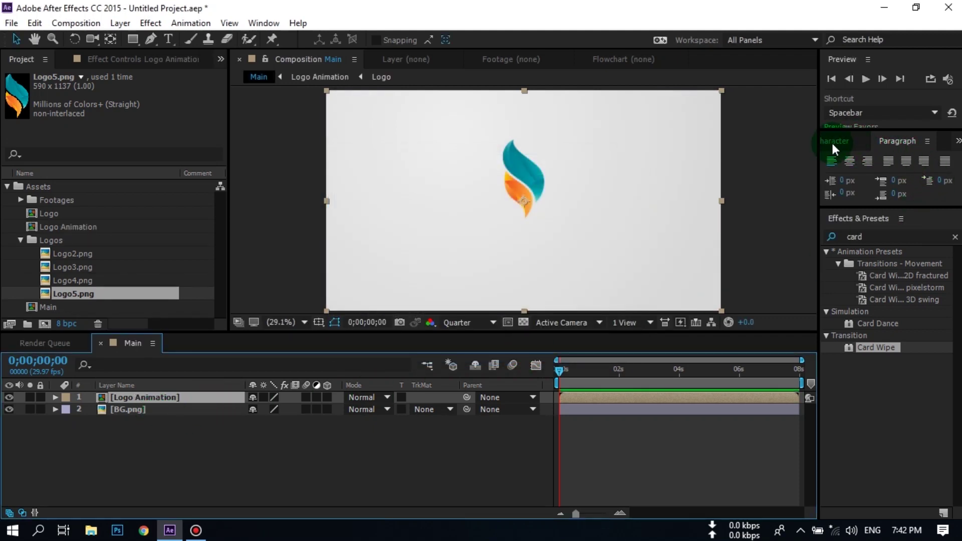
Step: Find the Card Wipe effect by searching for "card" and apply it to the Logo Animation layer
left_click(852, 134)
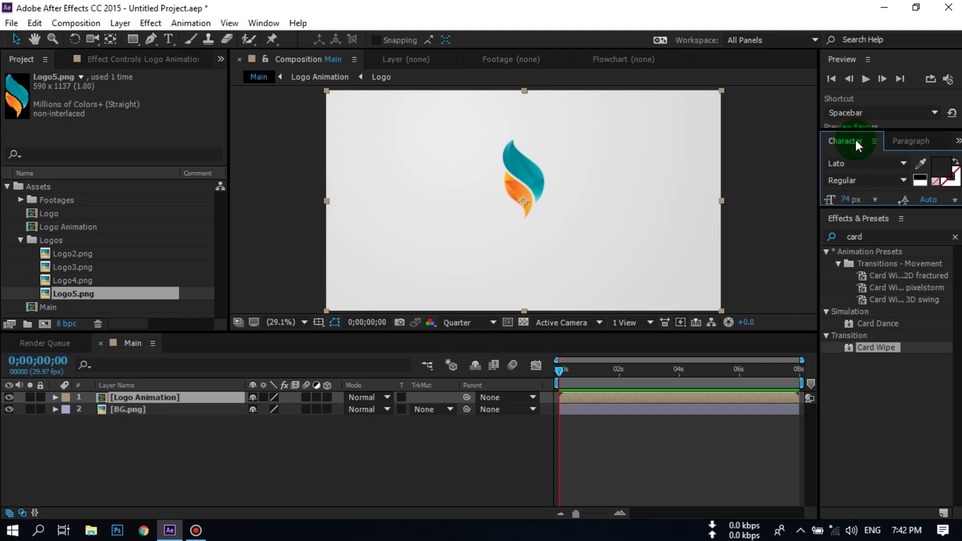
left_click(870, 235)
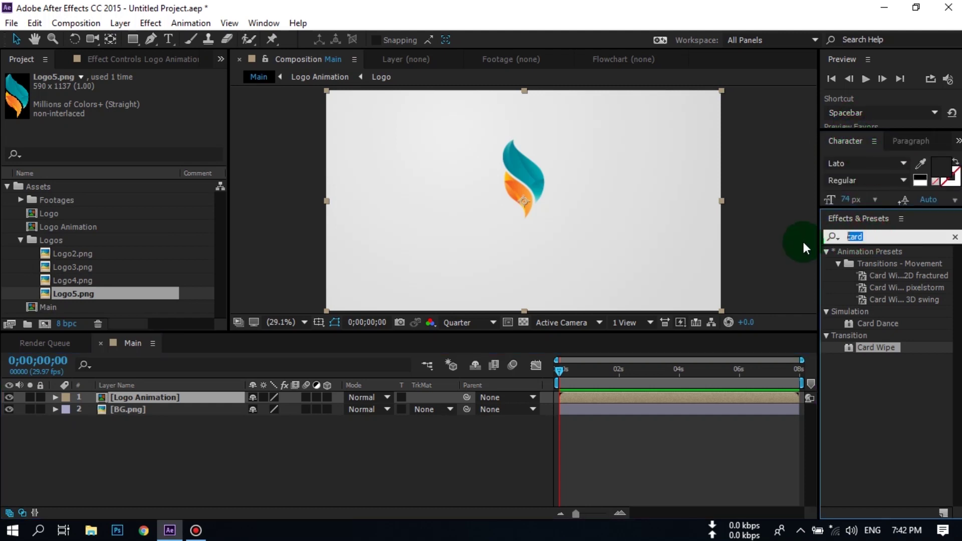
type("card")
left_click_drag(901, 333, 323, 395)
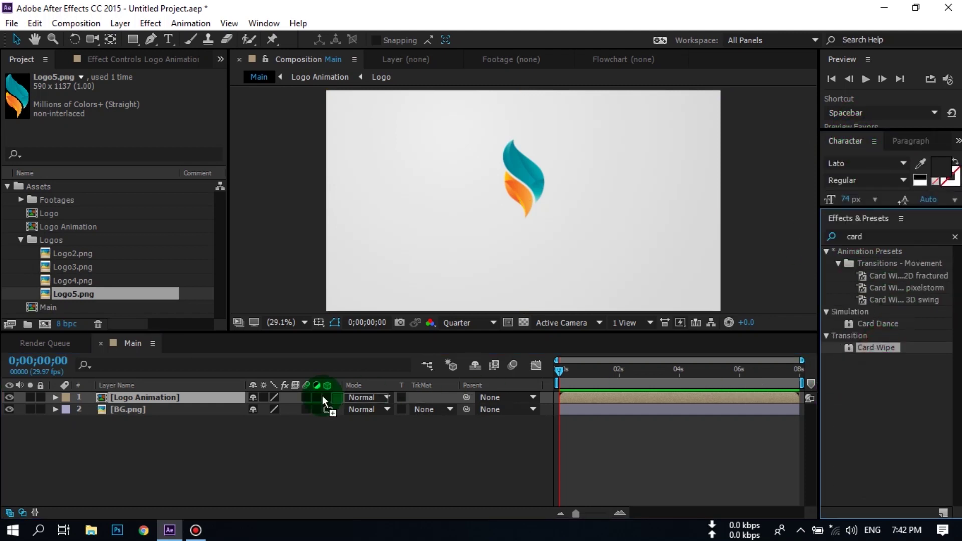
left_click_drag(151, 395, 130, 397)
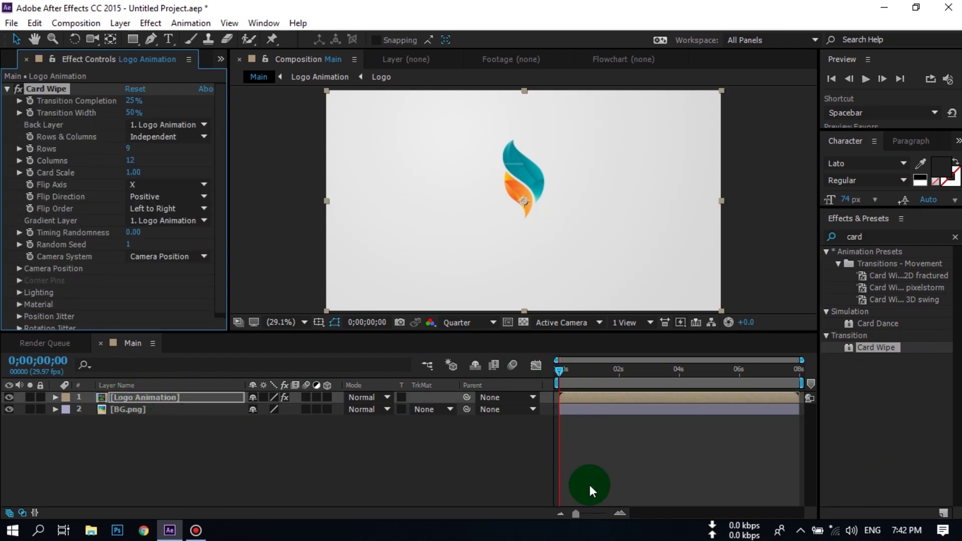
Step: Keyframe Card Wipe's Transition Completion at 0;00;01;19 with a value of 0%
left_click_drag(581, 512, 585, 513)
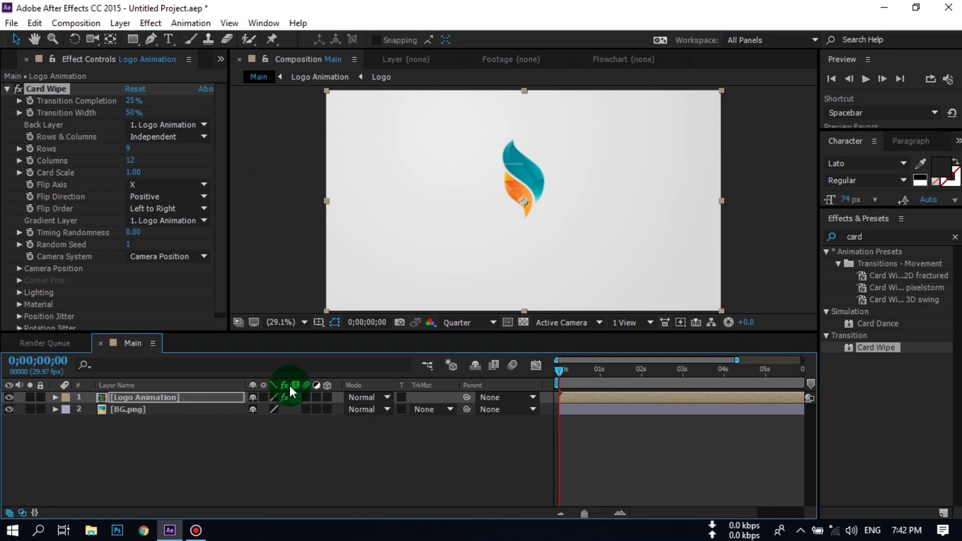
left_click_drag(560, 370, 619, 377)
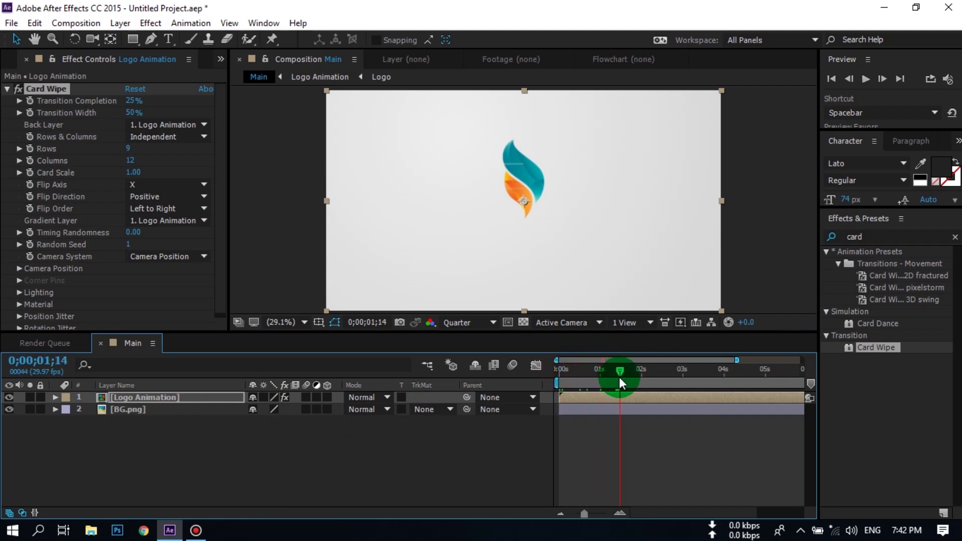
left_click_drag(619, 377, 627, 384)
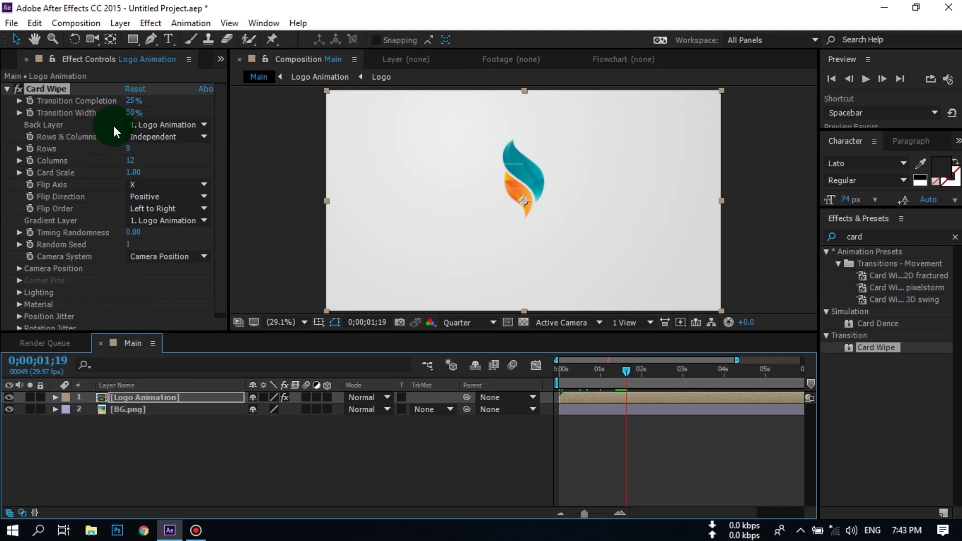
left_click(29, 101)
left_click(133, 101)
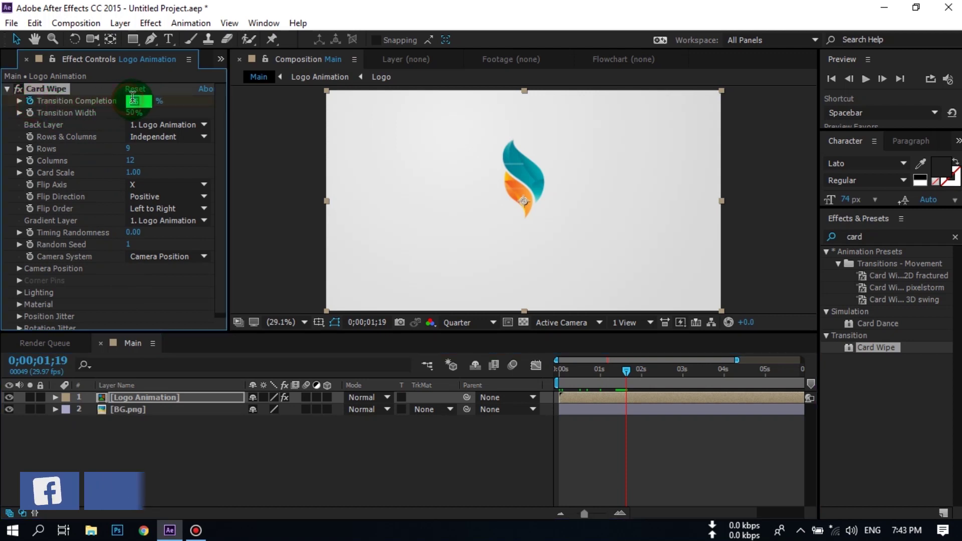
type("0")
left_click(489, 318)
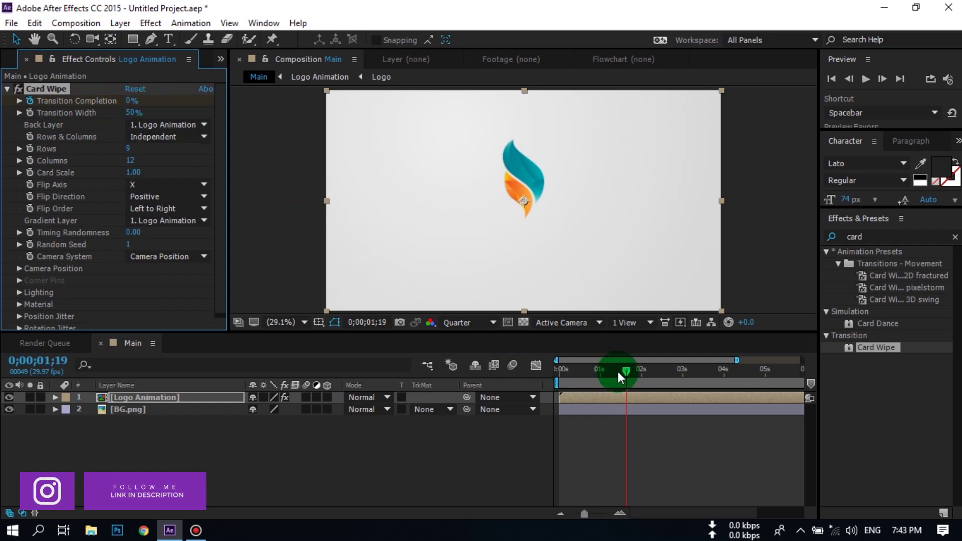
Step: Add a Transition Completion keyframe of 50% at the start of the timeline, 0;00;00;00
left_click(319, 342)
key("Home")
left_click(130, 100)
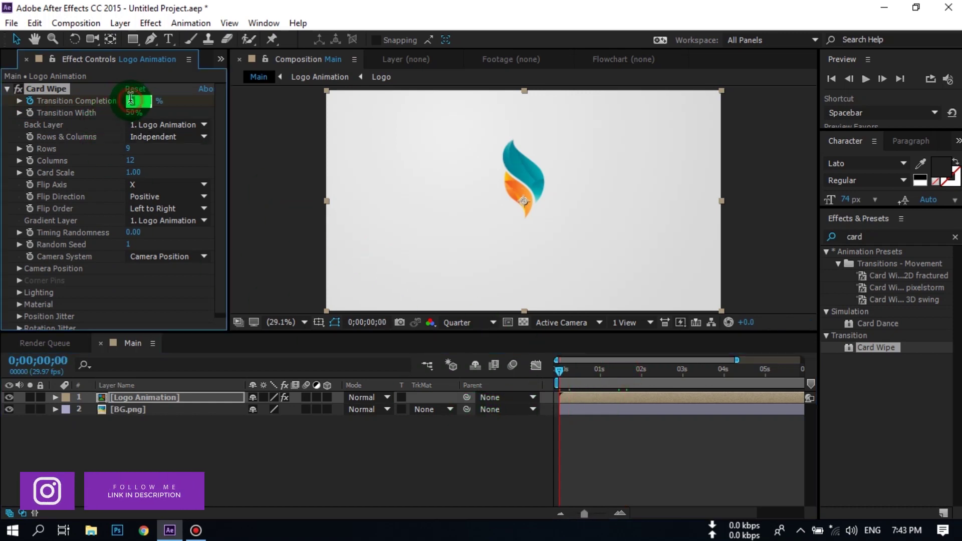
type("50")
key("Return")
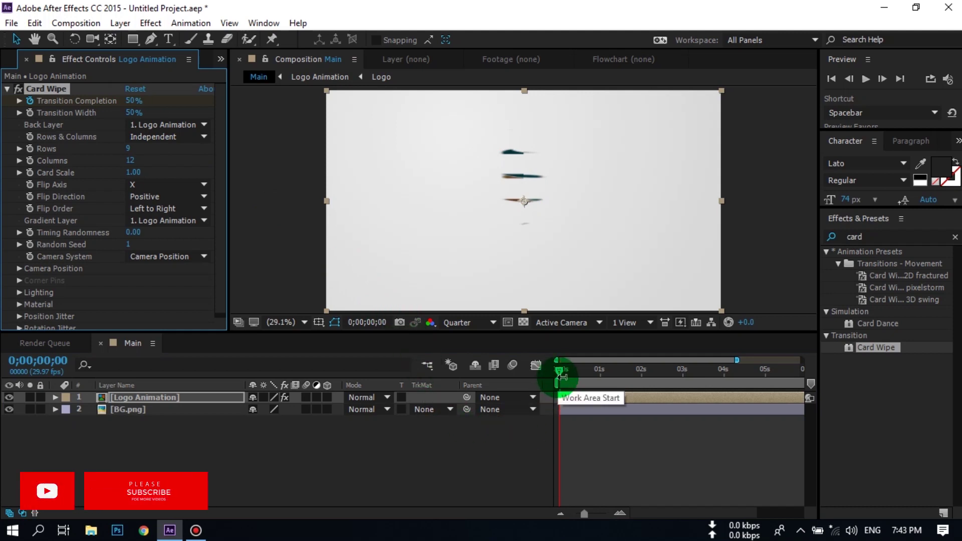
left_click(226, 287)
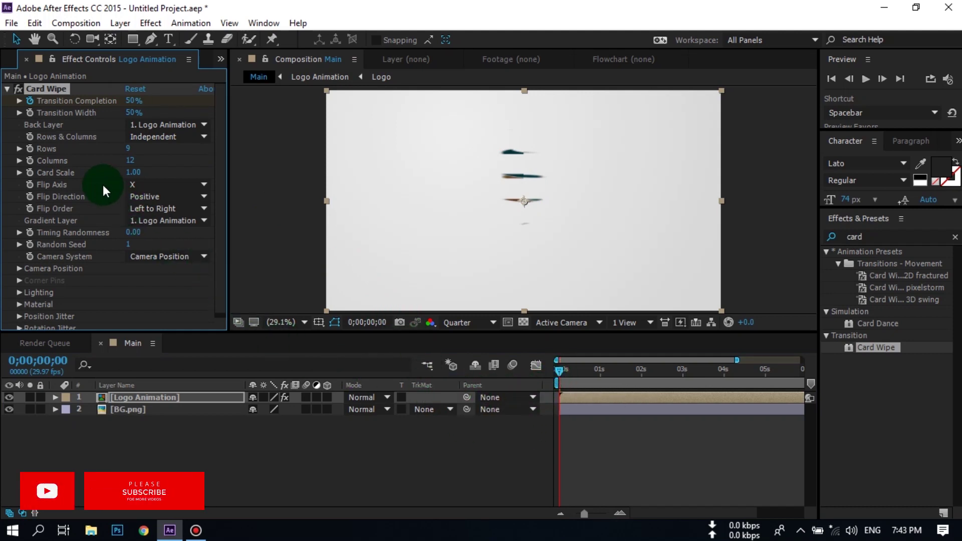
Step: Set the Card Wipe effect to 50 rows and 18 columns
left_click(128, 149)
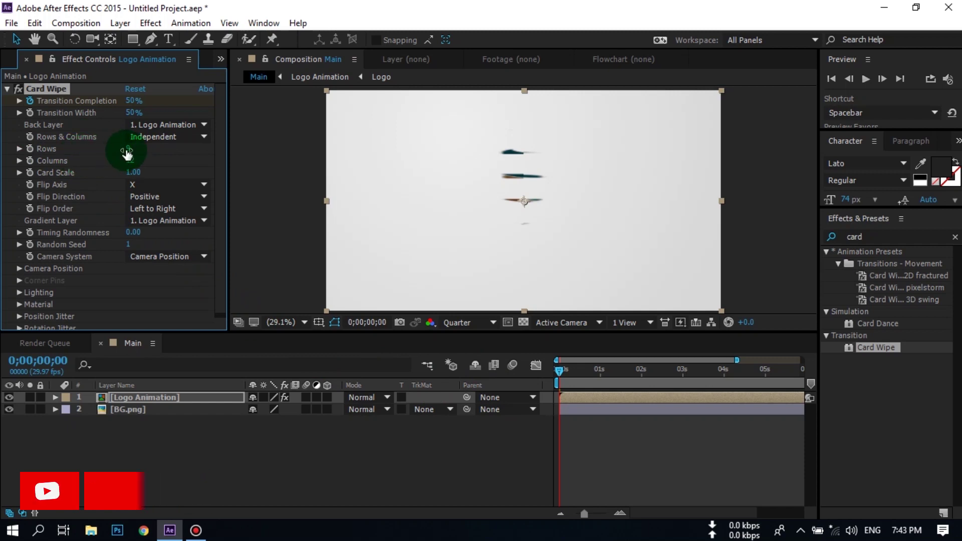
type("50")
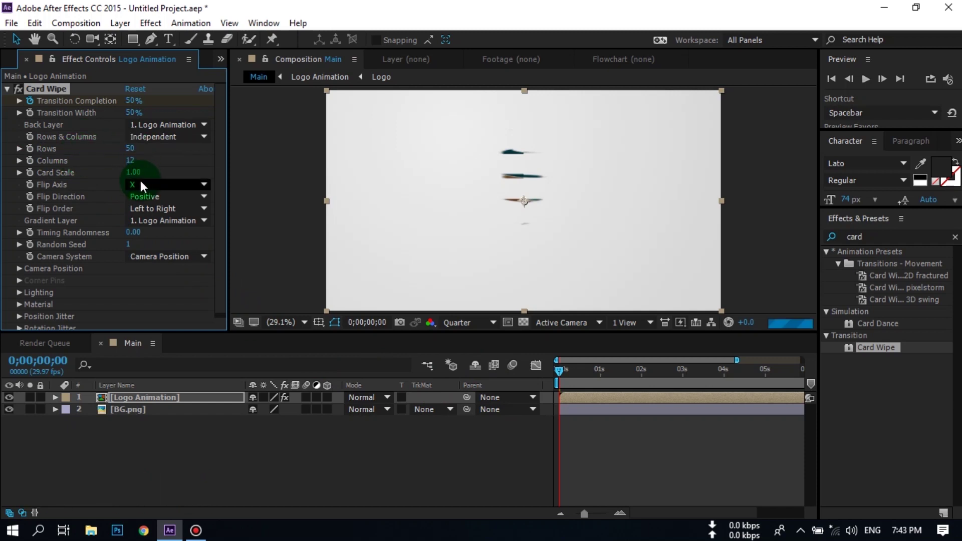
left_click(130, 161)
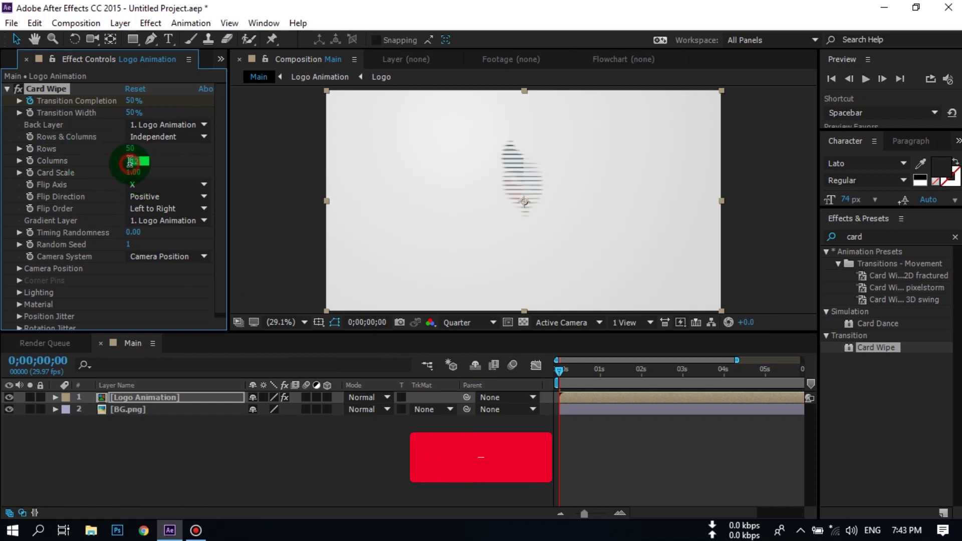
type("18")
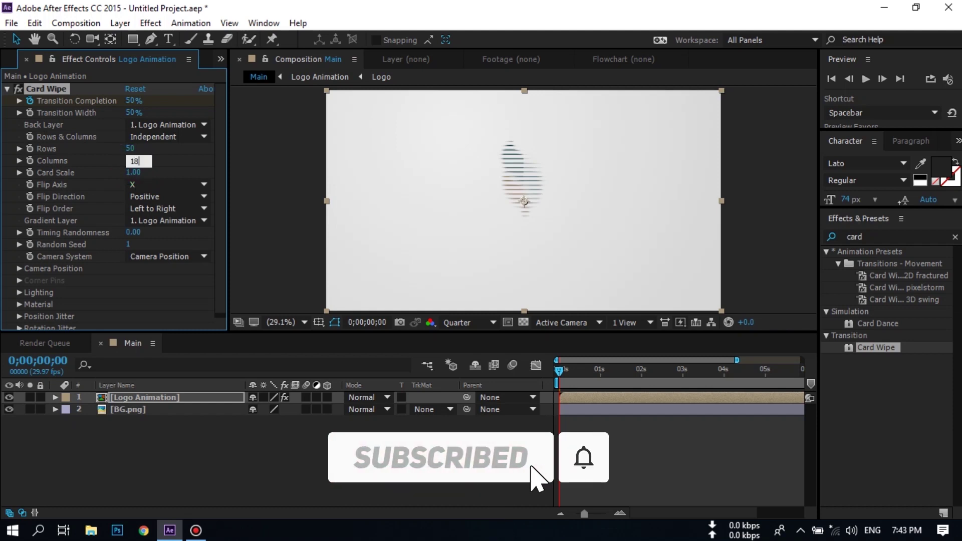
key("Return")
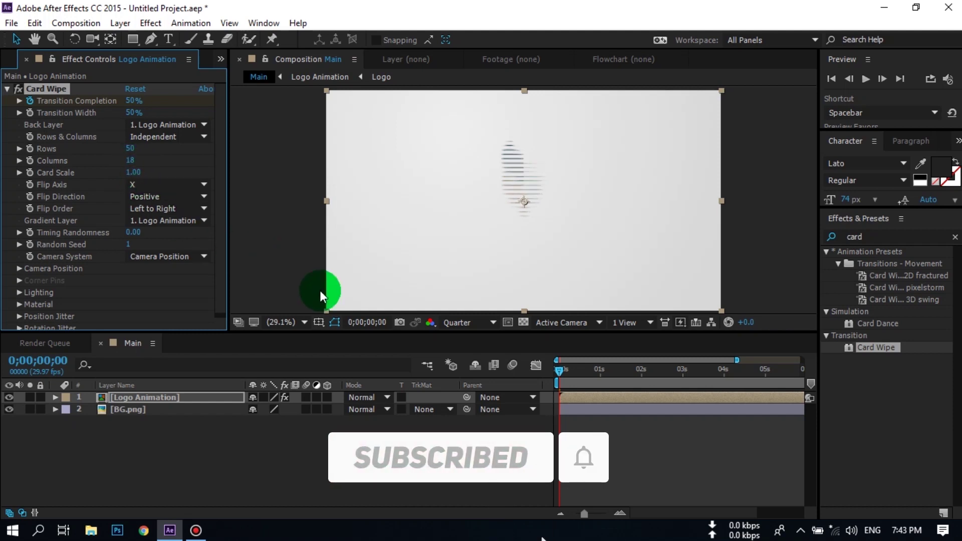
Step: Preview the transition at 0;00;00;13 and set Card Wipe's Flip Axis to Y
left_click_drag(557, 375, 577, 377)
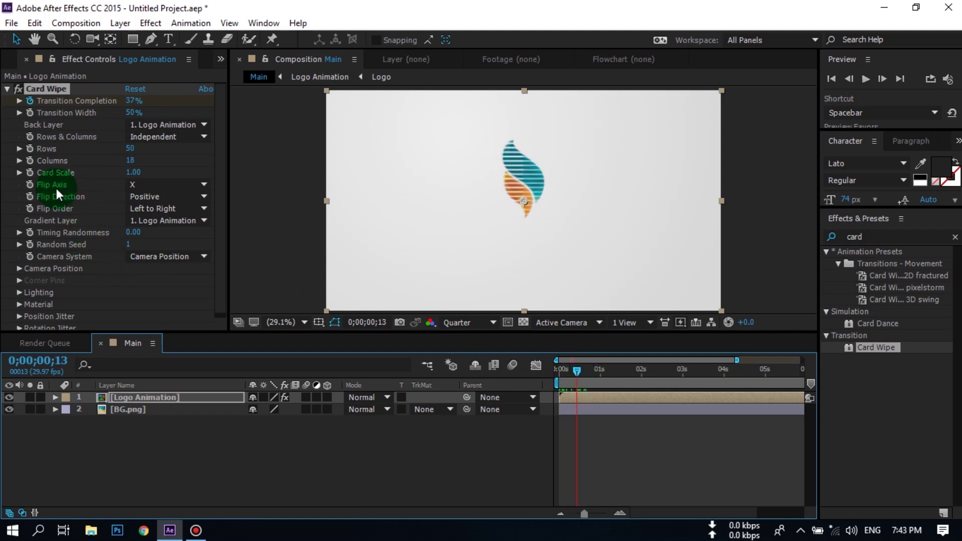
left_click(149, 186)
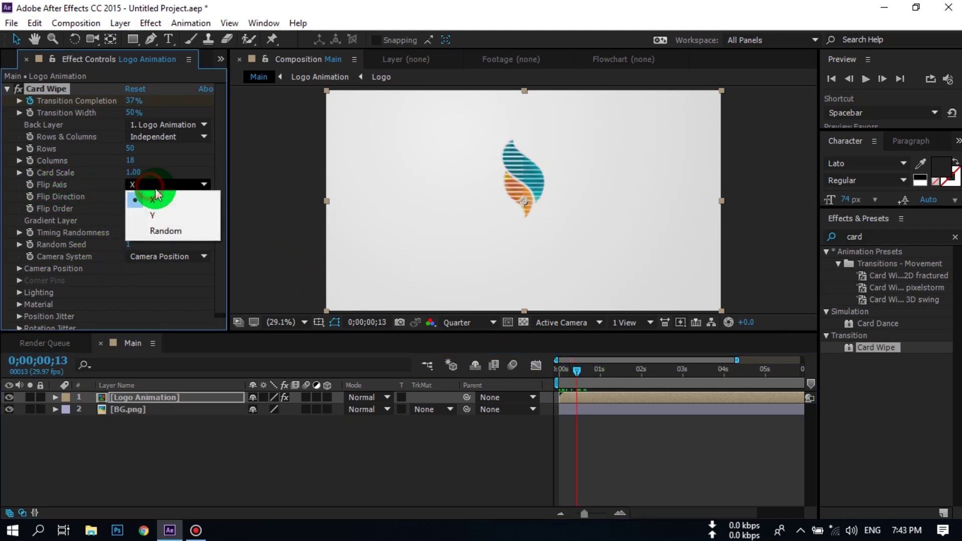
left_click(171, 211)
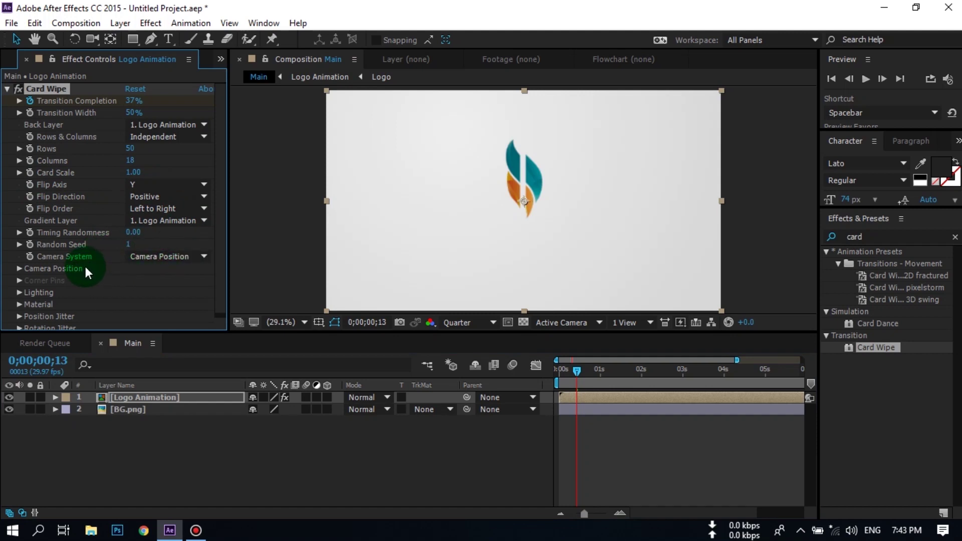
Step: Expand the Position Jitter settings and reveal the Logo Animation layer's keyframes, with the current time on the last keyframe at 0;00;01;19
scroll(70, 251, "down", 1)
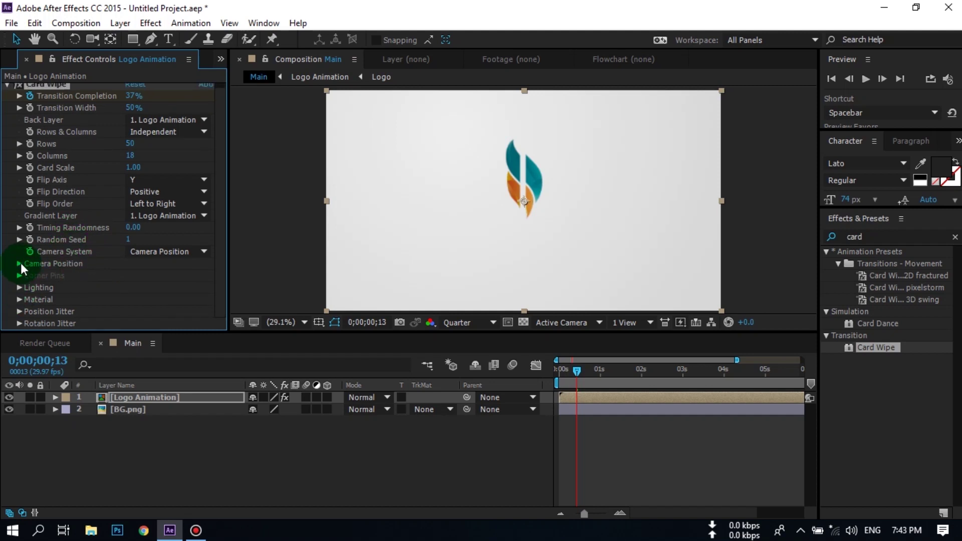
left_click(19, 312)
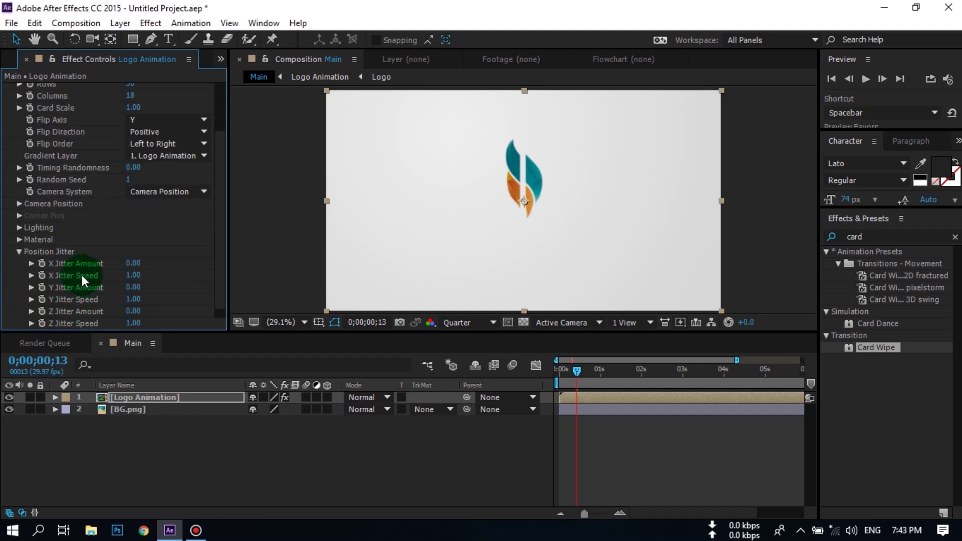
left_click(694, 411)
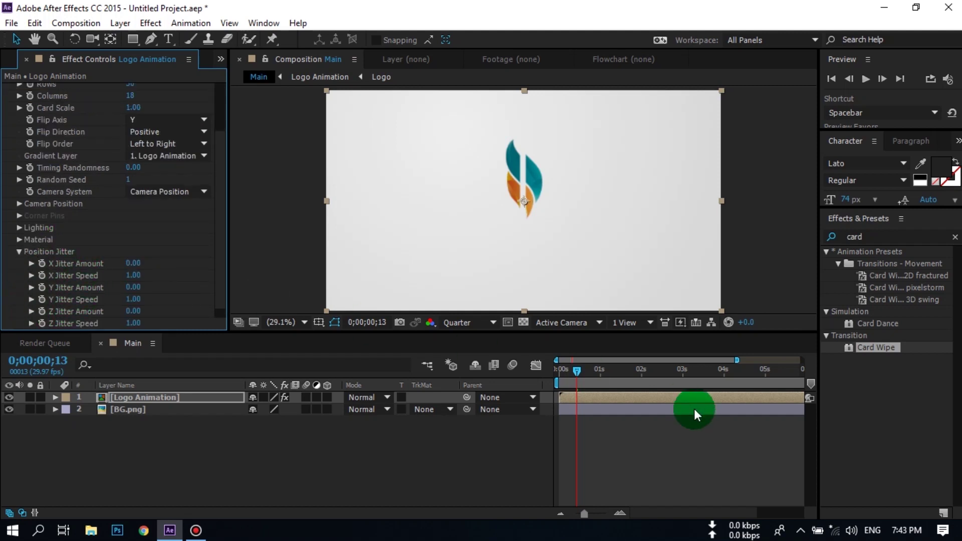
left_click(142, 399)
key("u")
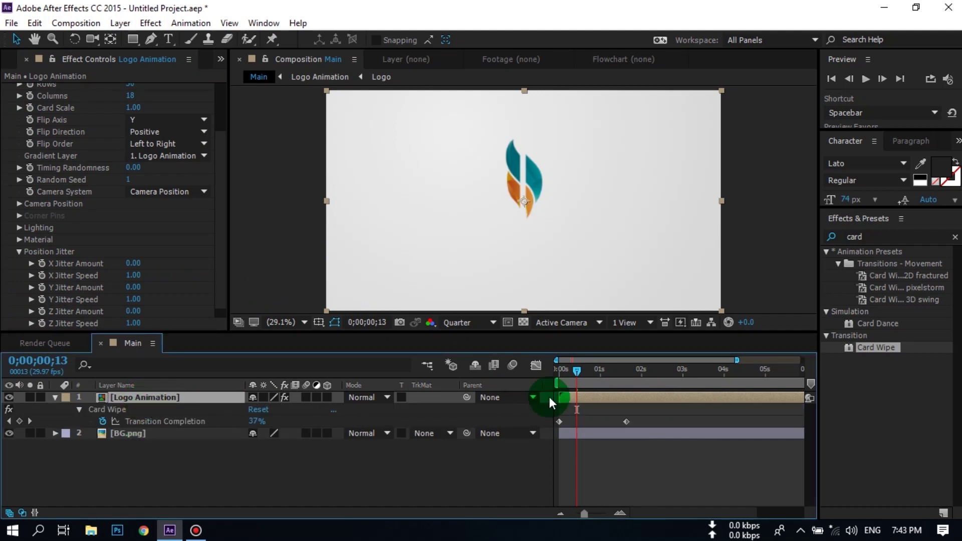
left_click_drag(577, 372, 630, 386)
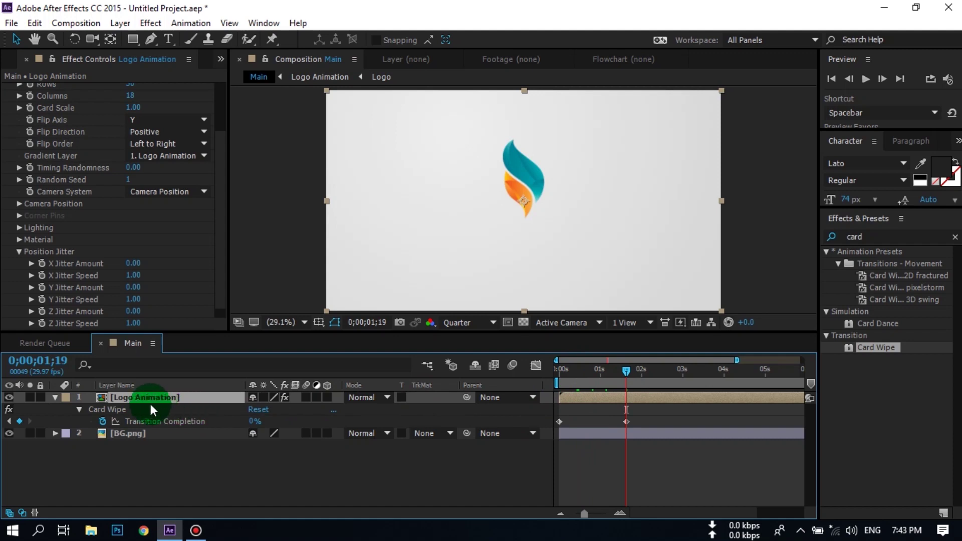
Step: Try an X Jitter Amount of 4 for Card Wipe's Position Jitter
left_click(139, 266)
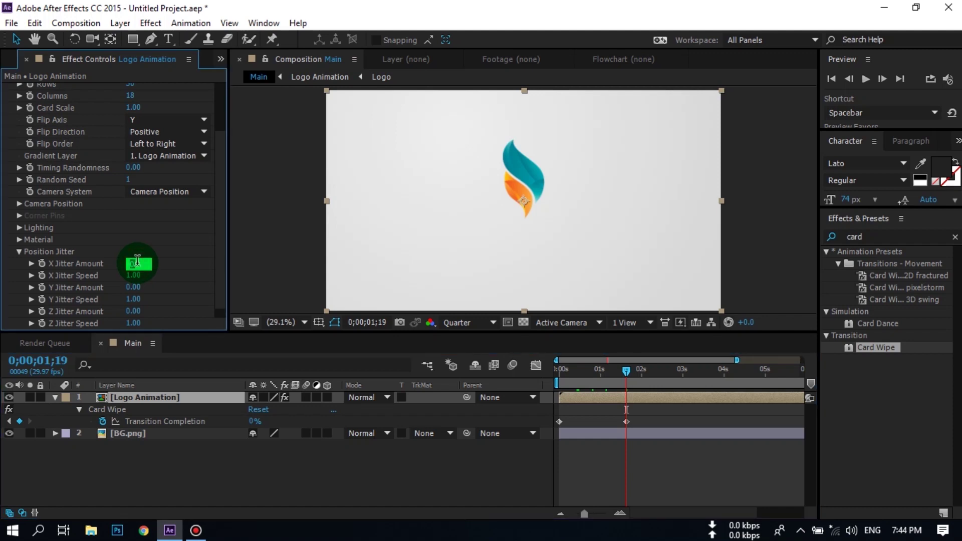
type("4")
left_click(193, 290)
left_click(579, 383)
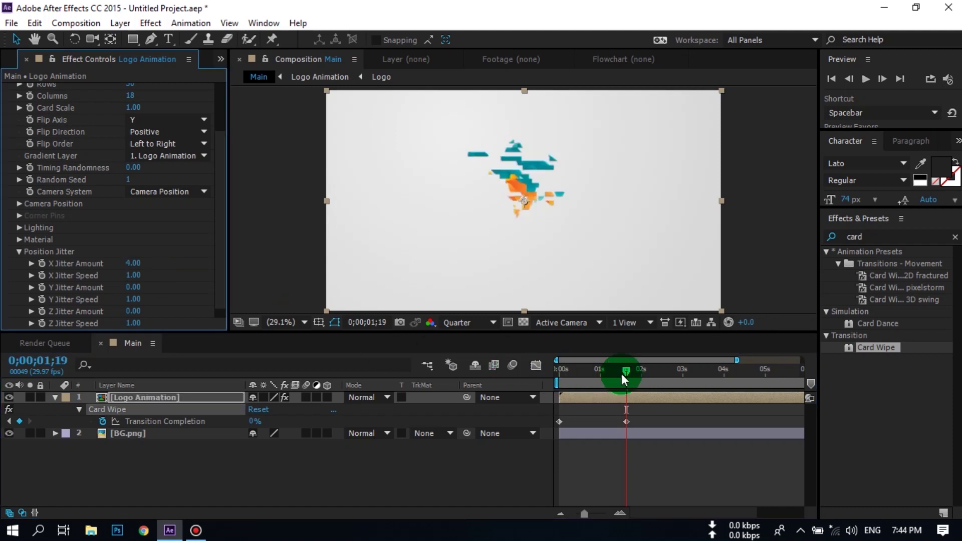
Step: Set the X Jitter Amount to 0 and keyframe it at 0;00;01;19
left_click(129, 264)
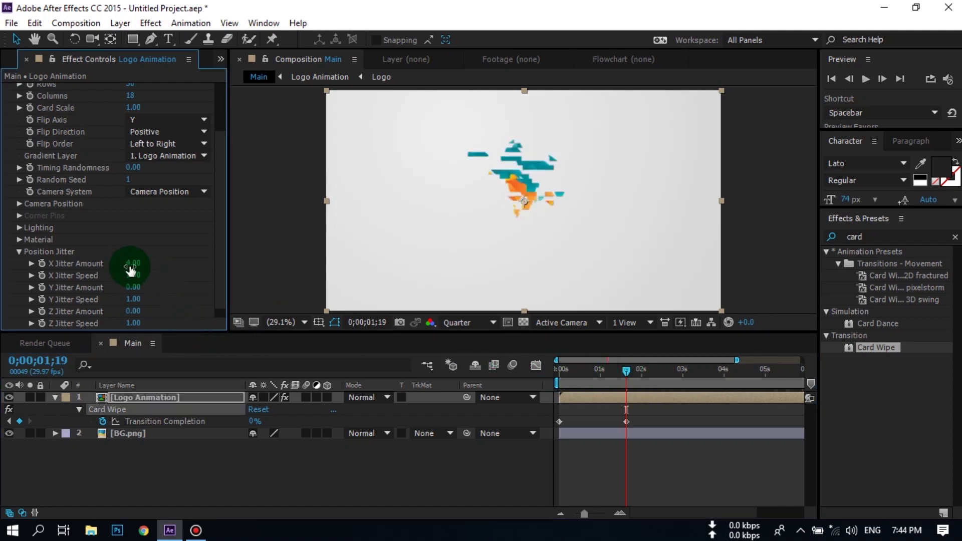
type("0")
left_click(463, 368)
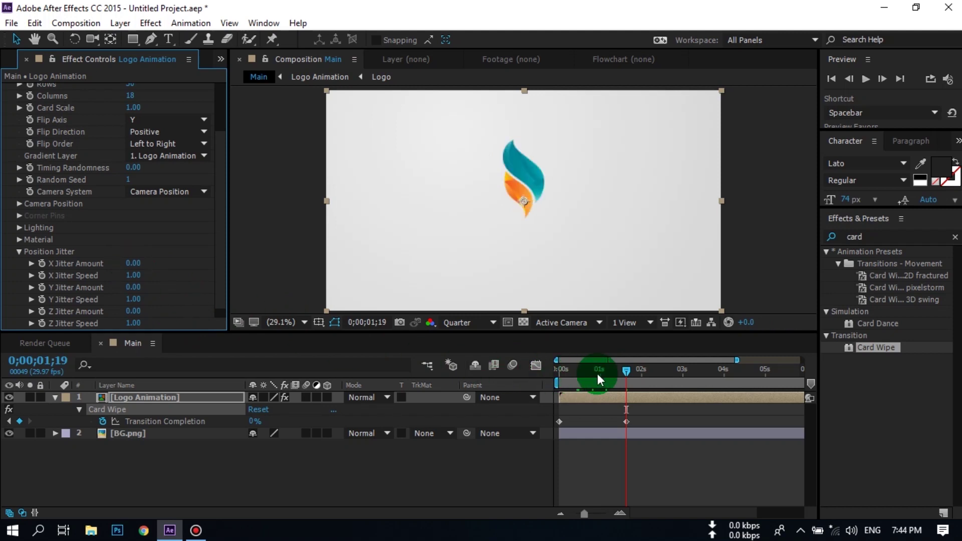
left_click(552, 391)
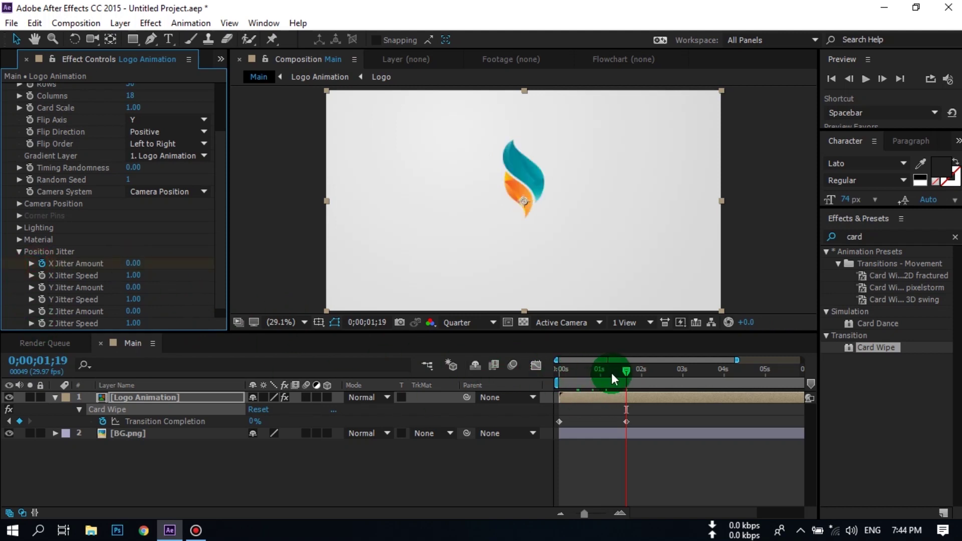
Step: Set Card Wipe's X Jitter Amount to 4 at 0;00;00;00 and preview the jittered transition
left_click_drag(623, 371, 484, 377)
left_click(133, 264)
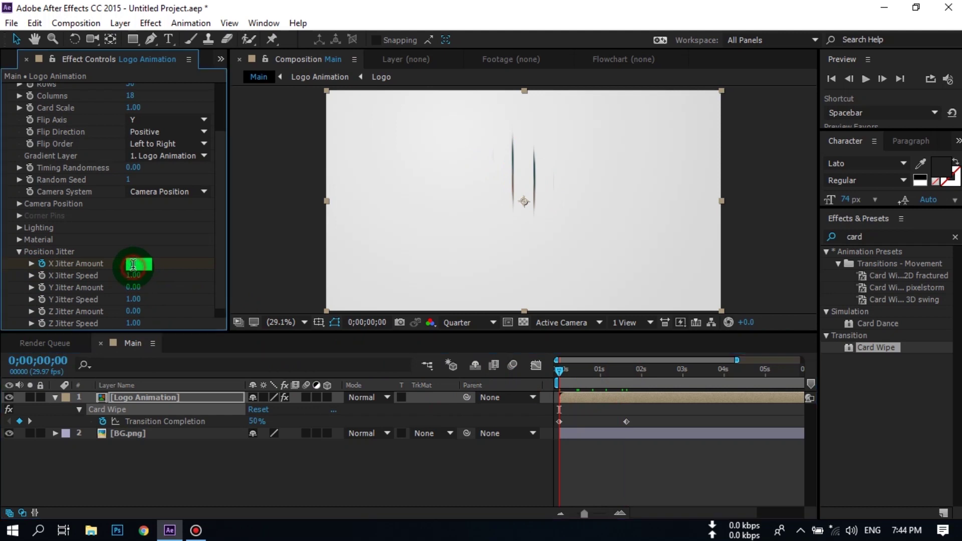
type("4")
left_click(363, 412)
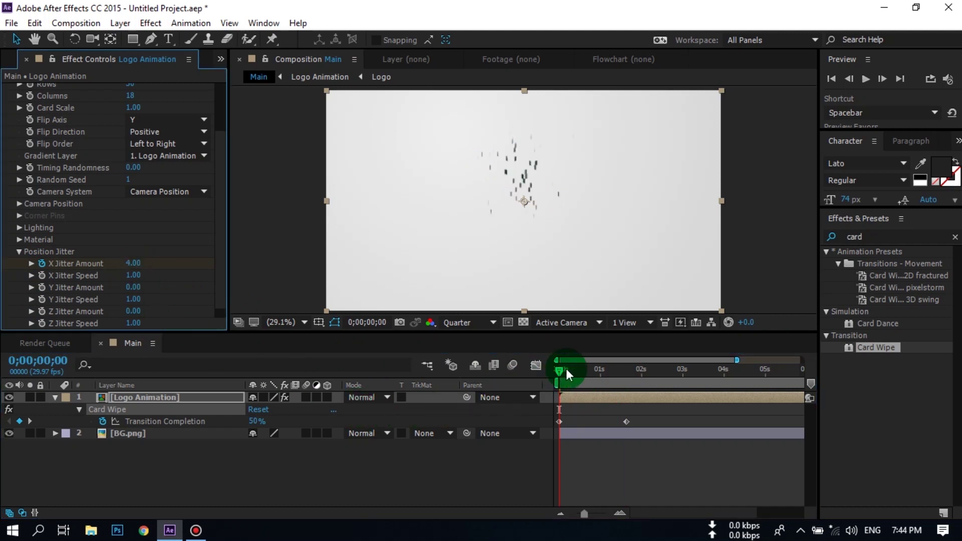
mouse_move(559, 368)
left_mouse_down()
mouse_move(629, 377)
mouse_move(552, 377)
left_mouse_up()
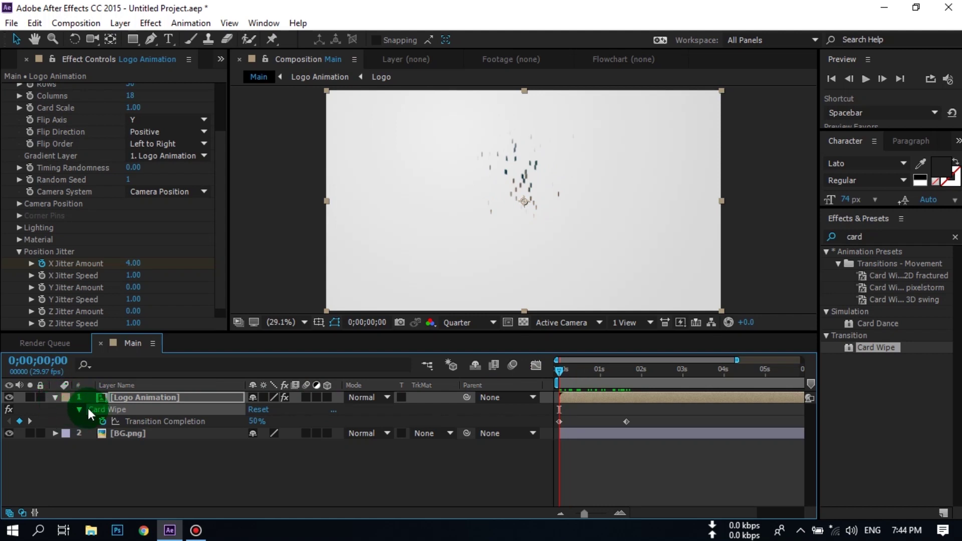
Step: Turn the Logo Animation layer into a 3D layer and reveal its rotation properties
left_click(54, 397)
left_click(324, 398)
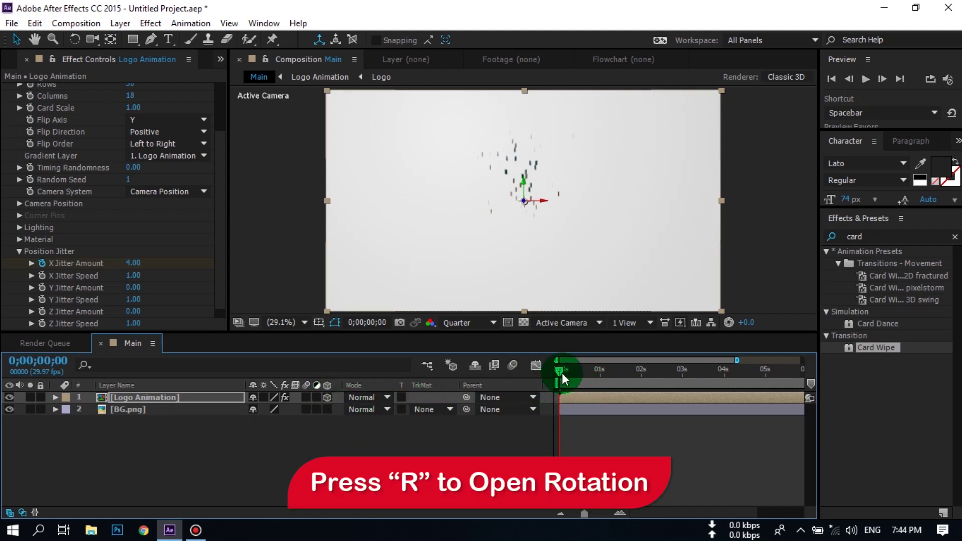
left_click(130, 400)
key("r")
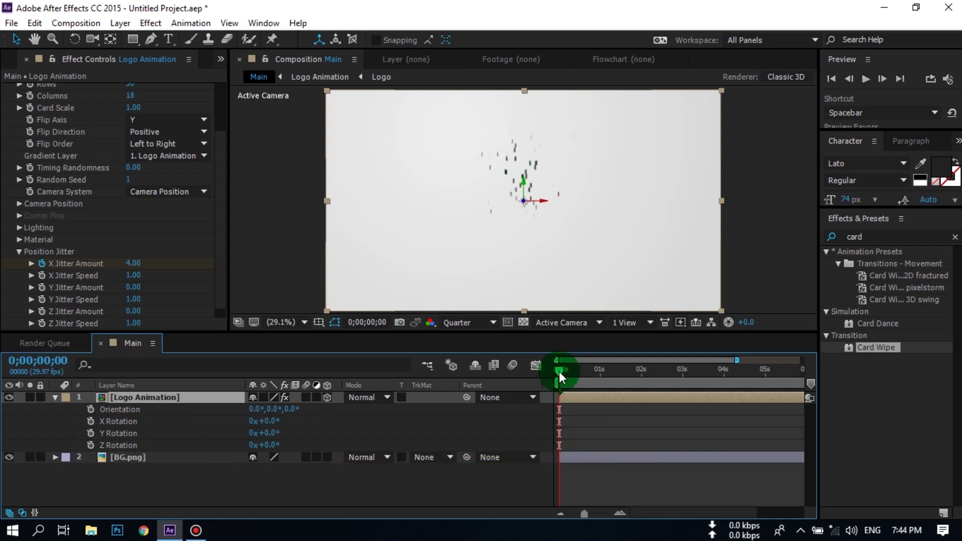
Step: Keyframe the Logo Animation layer's Y Rotation at 0° at 0;00;01;19
left_click_drag(560, 371, 627, 378)
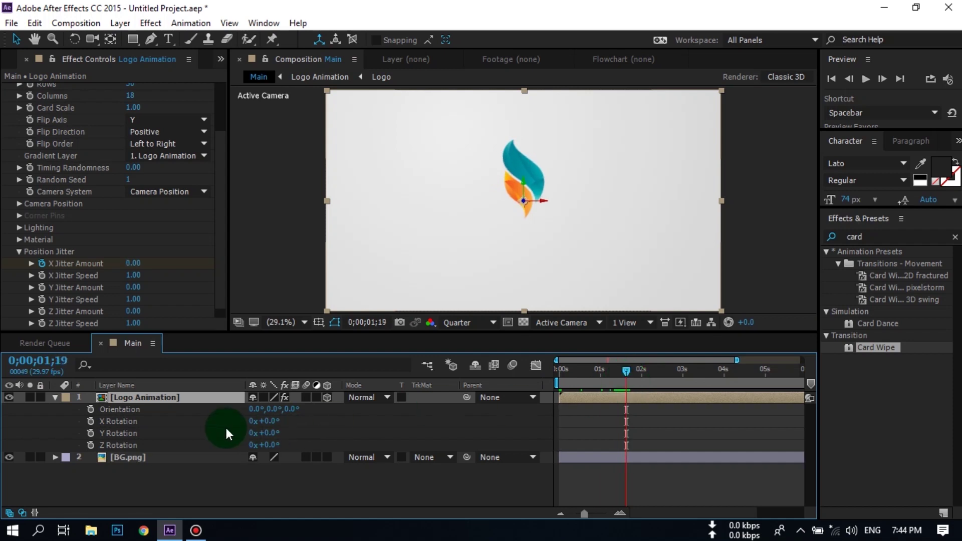
left_click(271, 434)
left_click(74, 438)
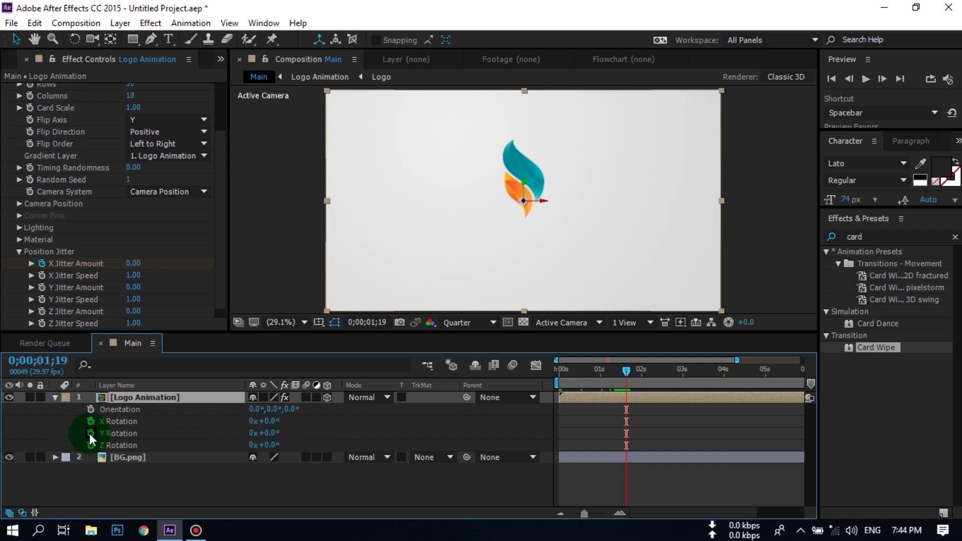
left_click(91, 433)
left_click(581, 434)
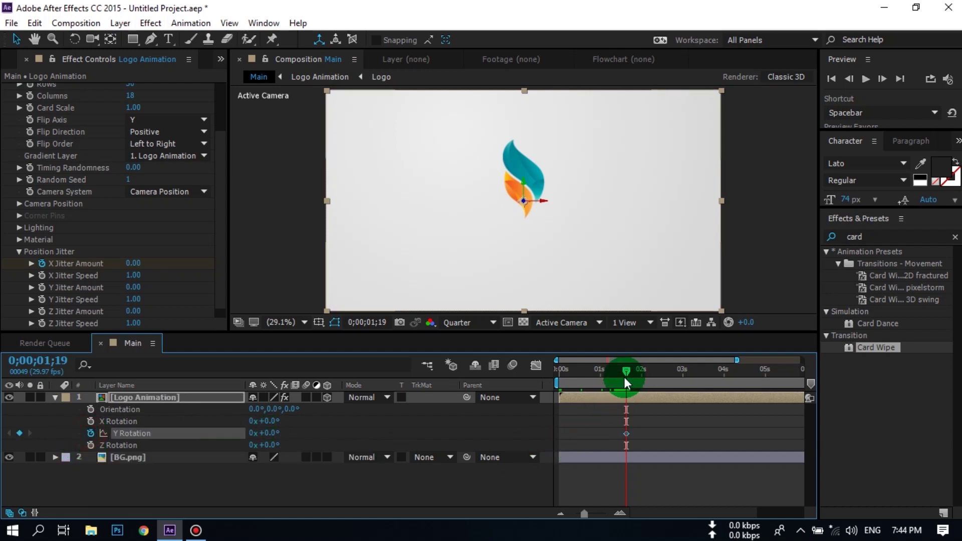
Step: Set the Logo Animation layer's Y Rotation to 180° at 0;00;00;00
left_click_drag(626, 383, 468, 389)
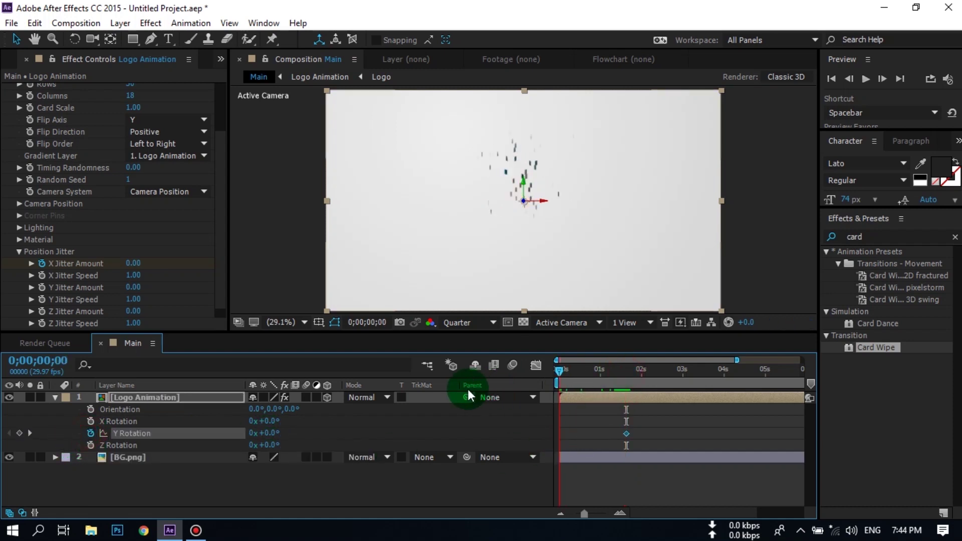
left_click(271, 435)
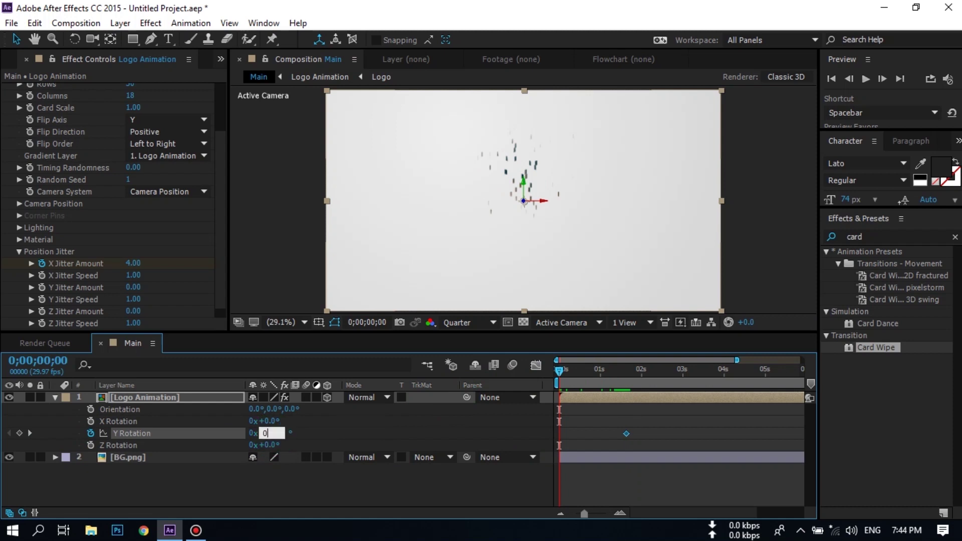
type("180")
left_click(494, 441)
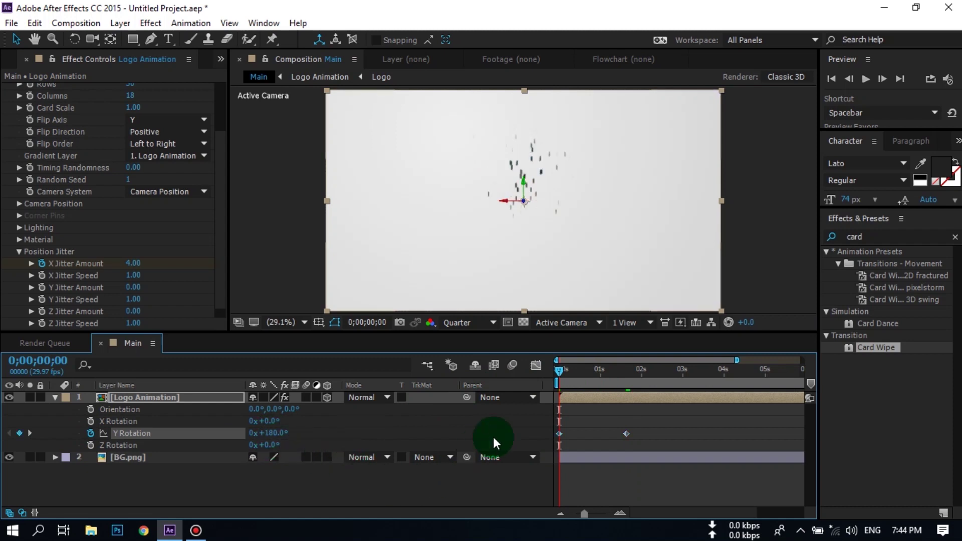
Step: Keyframe the Logo Animation layer's Scale at 100% at 0;00;01;19 and at 308% at 0;00;00;00, and check the motion
left_click_drag(561, 368, 630, 381)
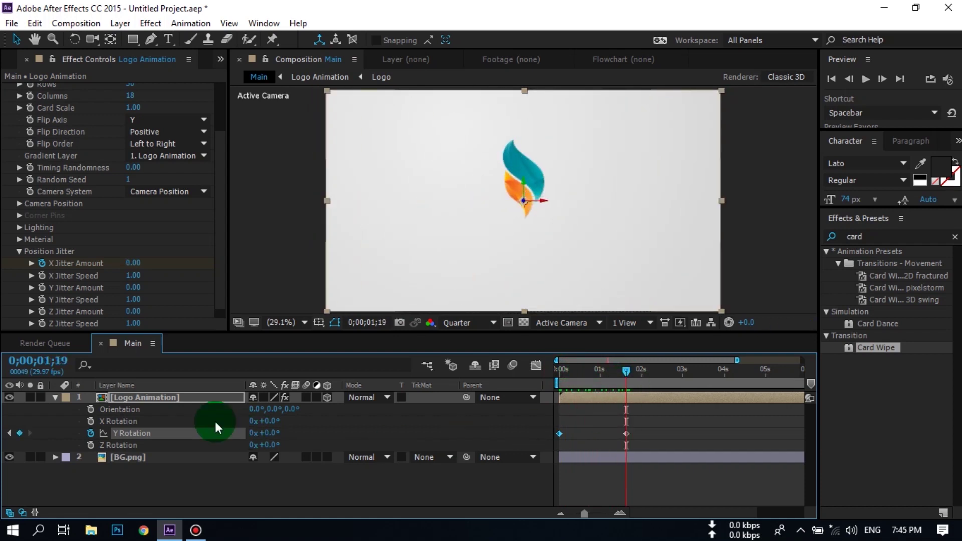
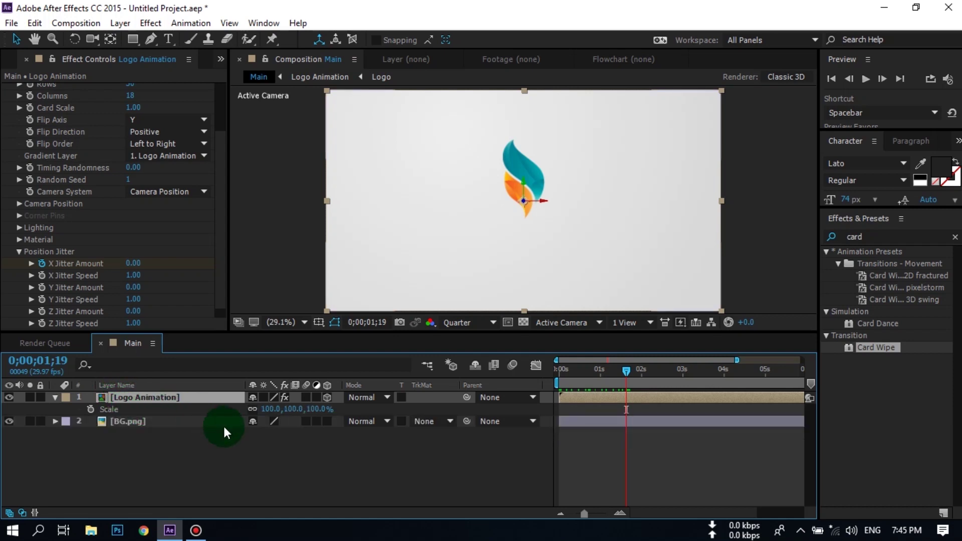
left_click(90, 409)
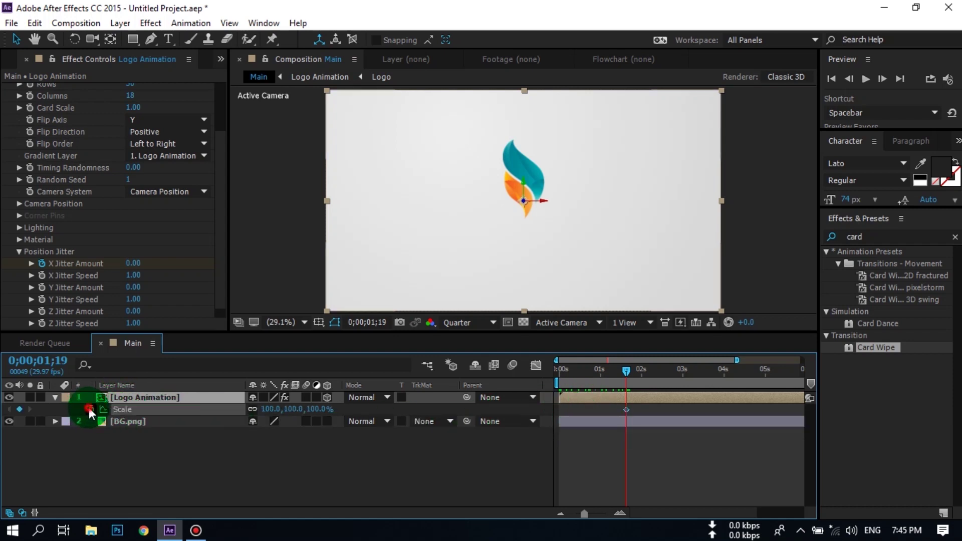
left_click_drag(626, 375, 179, 410)
type("308")
left_click(439, 488)
left_click_drag(557, 376, 624, 378)
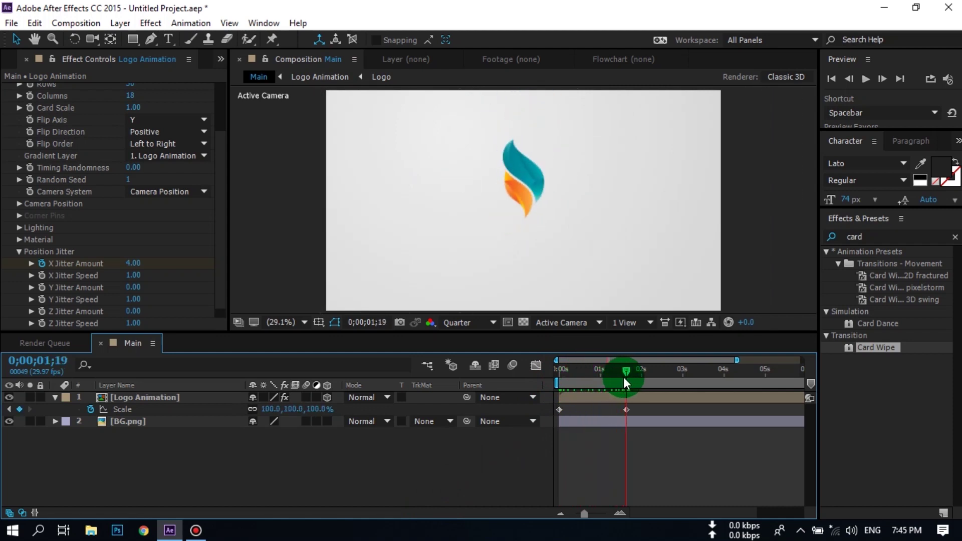
Step: Apply Easy Ease to all of the Logo Animation layer's Card Wipe, Scale and Y Rotation keyframes and preview the animation
left_click(55, 397)
left_click(117, 399)
key("u")
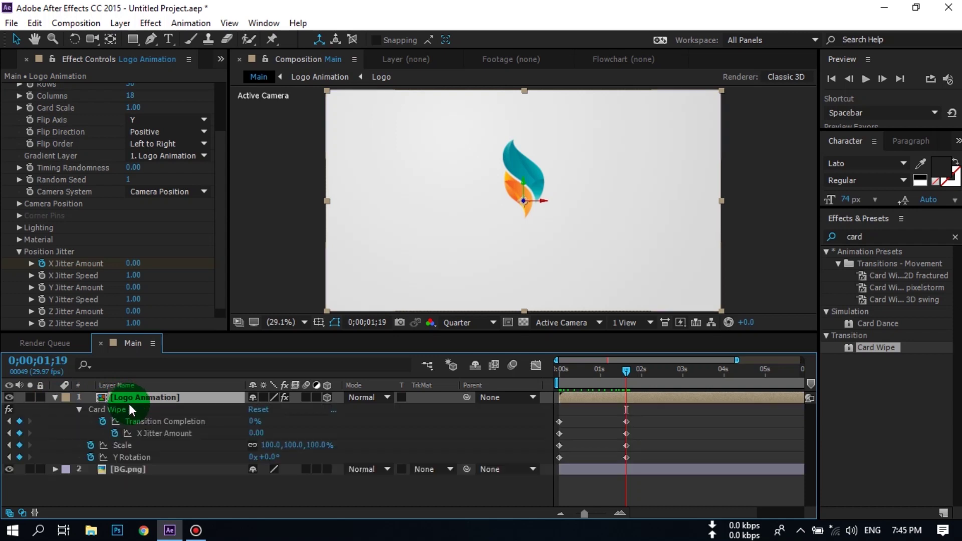
left_click_drag(645, 417, 544, 474)
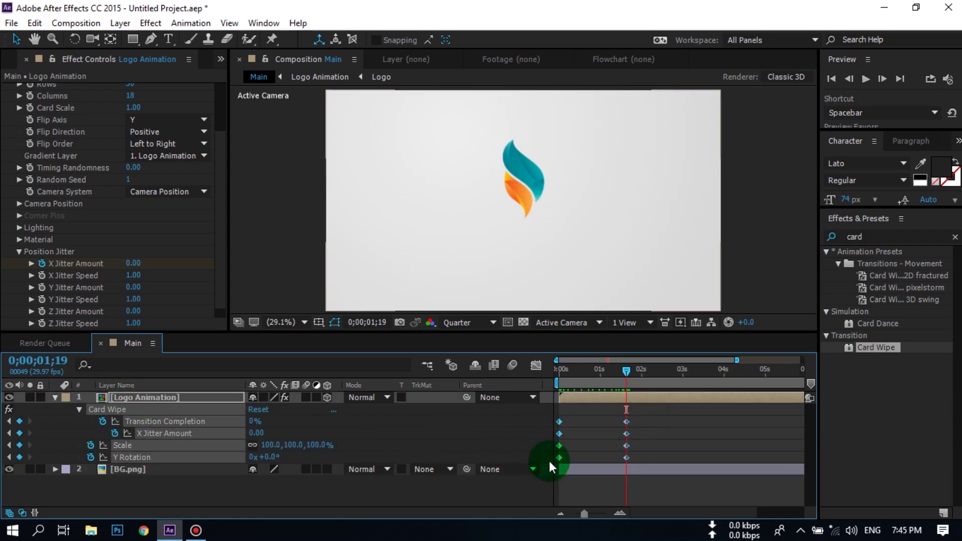
right_click(560, 421)
left_click(584, 409)
left_click(814, 317)
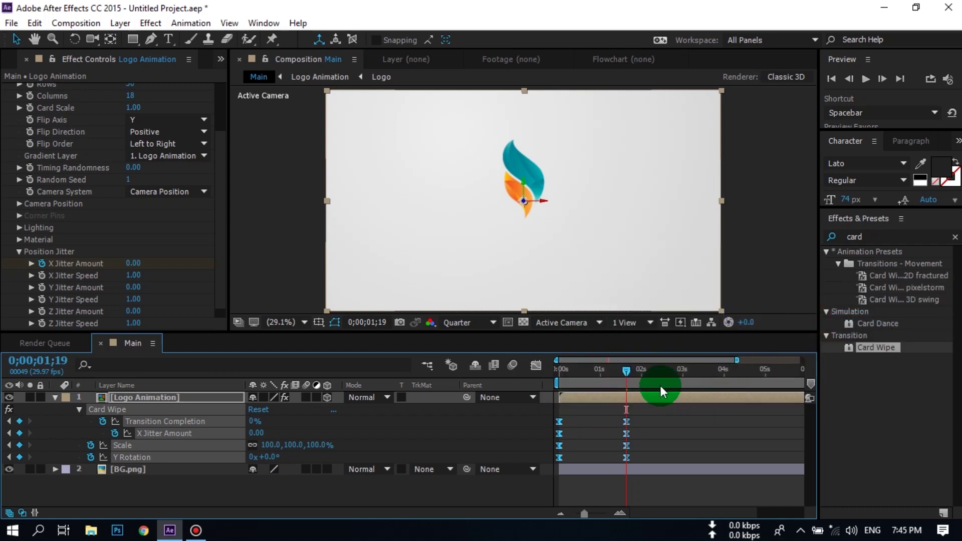
key("space")
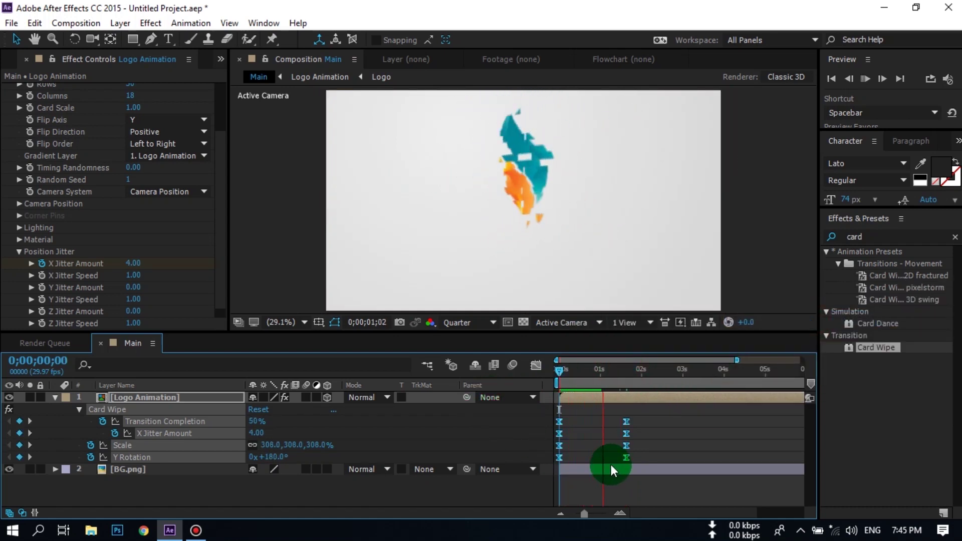
Step: Reshape the speed curves of all animated properties so the motion peaks early and slows gradually into the last keyframes, and preview it
left_click(534, 369)
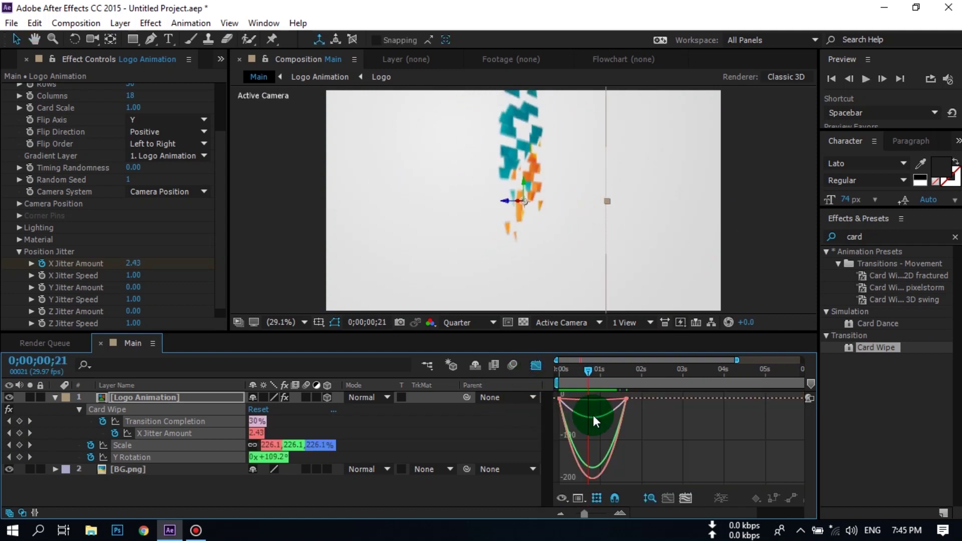
left_click(588, 424)
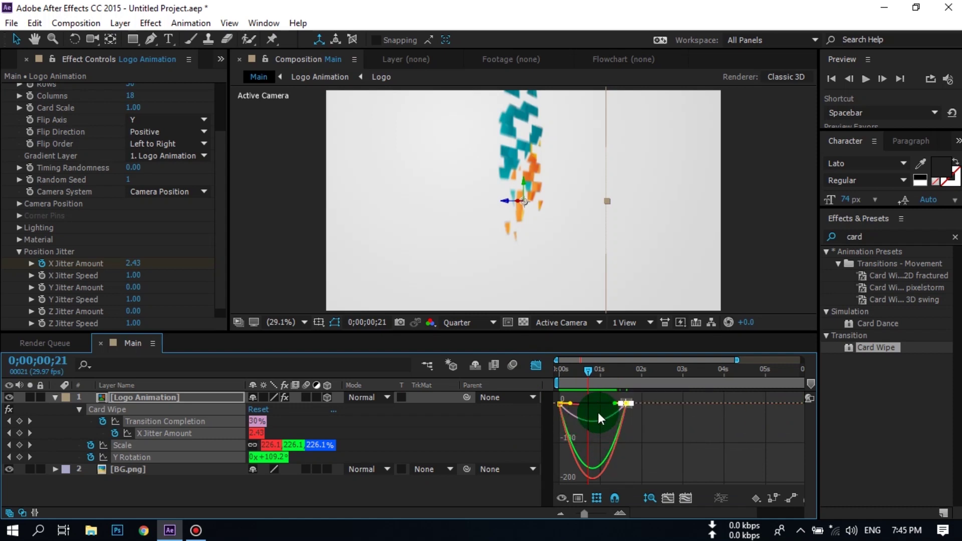
right_click(598, 413)
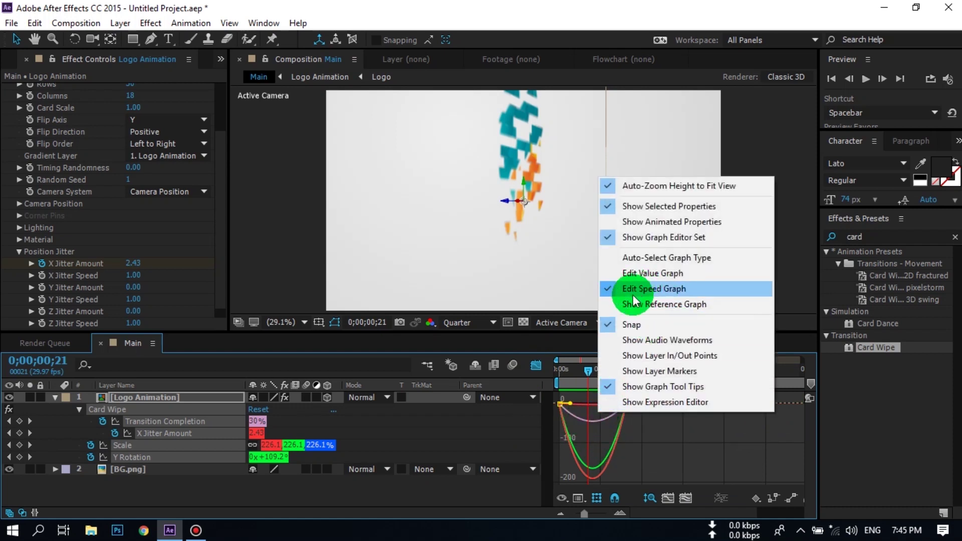
left_click(633, 432)
mouse_move(648, 435)
left_mouse_down()
mouse_move(607, 399)
mouse_move(630, 439)
left_mouse_up()
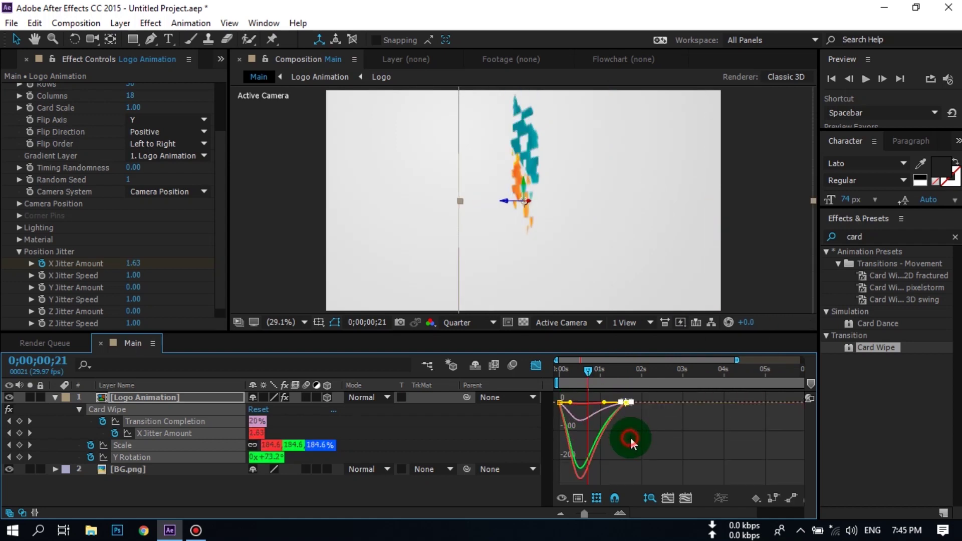
left_click(536, 366)
key("space")
left_click(647, 434)
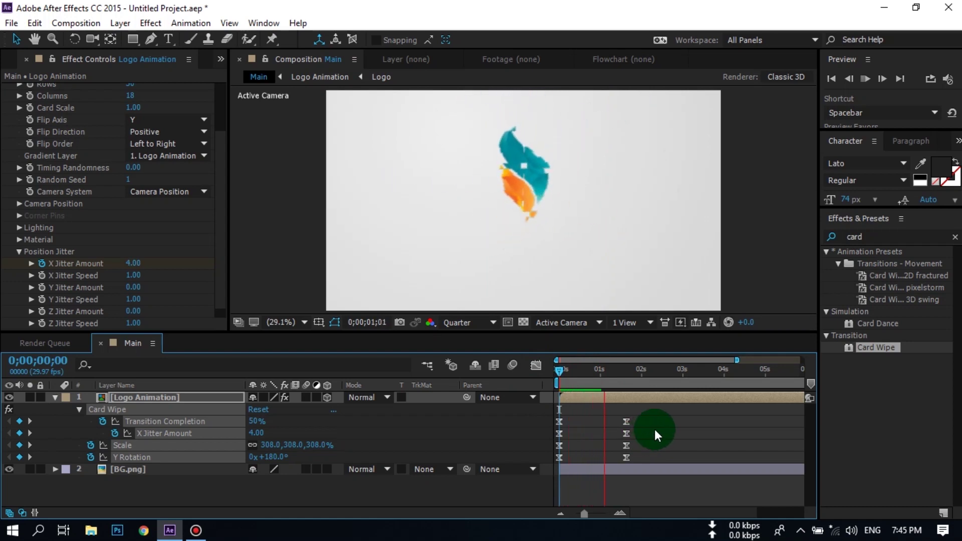
left_click(616, 390)
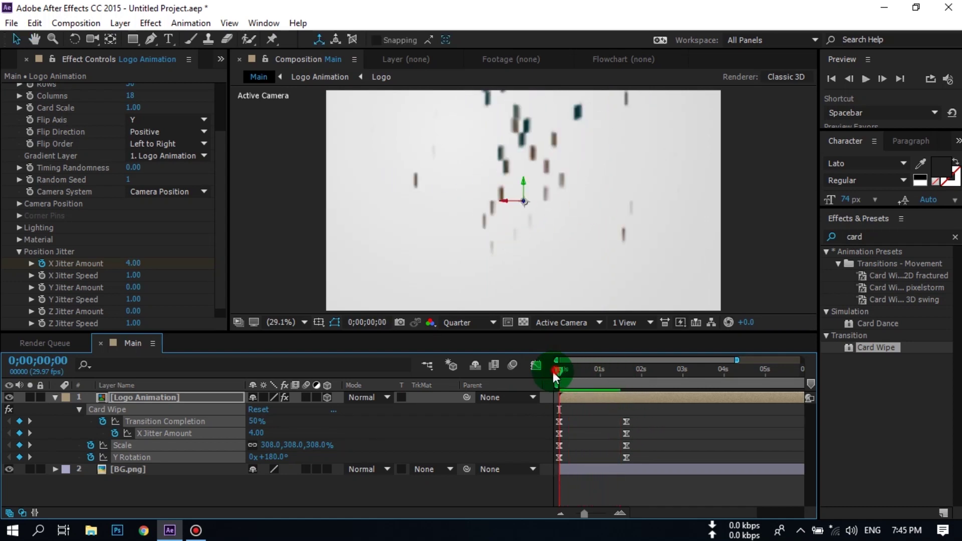
Step: Collapse the Logo Animation layer, shorten Main's work area to end at about 2 seconds, and preview it
left_click(54, 399)
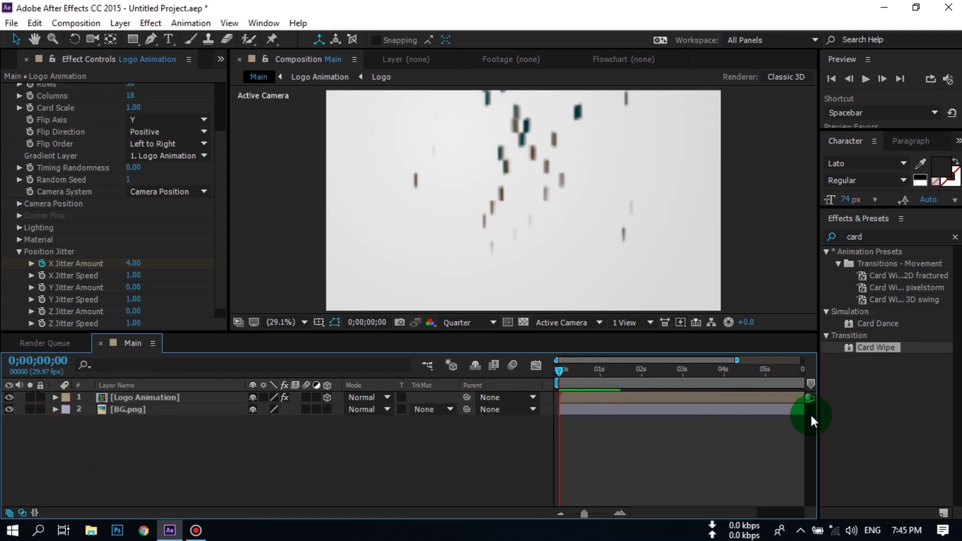
left_click_drag(584, 515, 576, 514)
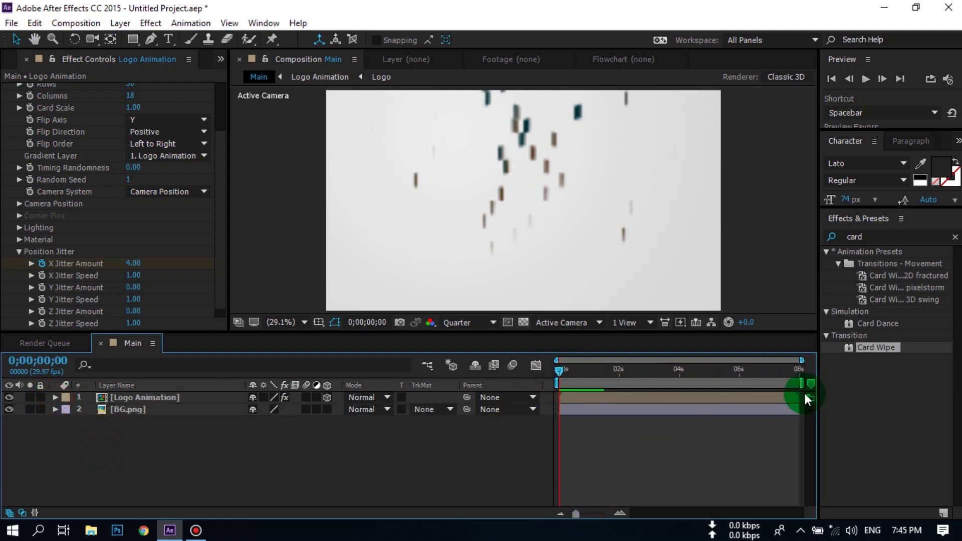
left_click_drag(797, 383, 621, 384)
key("space")
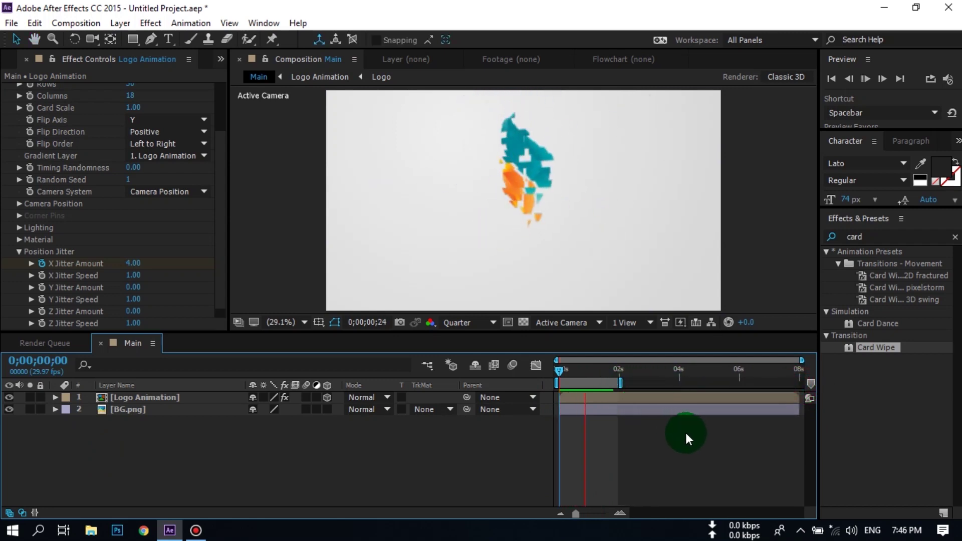
Step: With the current time at 0;00;01;17, add a text layer reading "Company" and place it just below the logo
left_click(576, 377)
left_click_drag(567, 371, 607, 374)
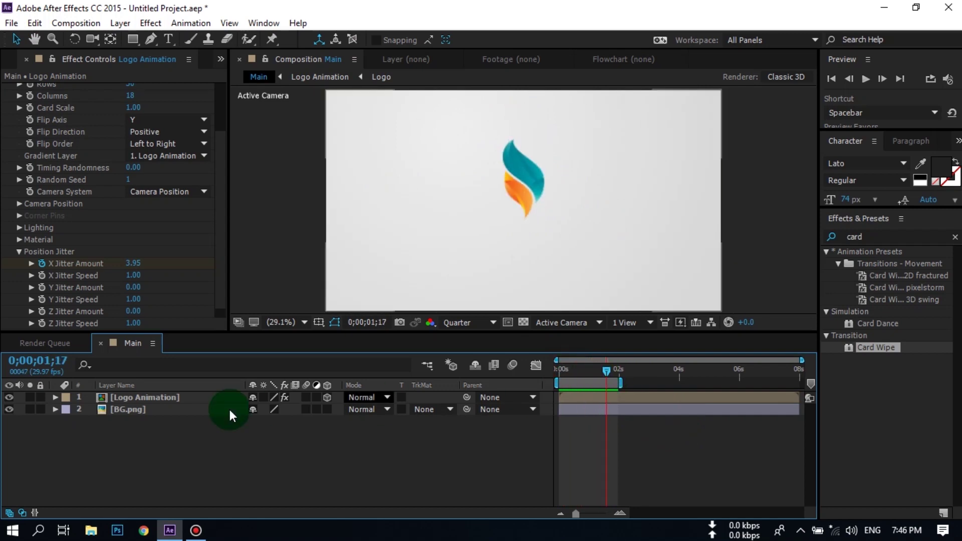
right_click(132, 456)
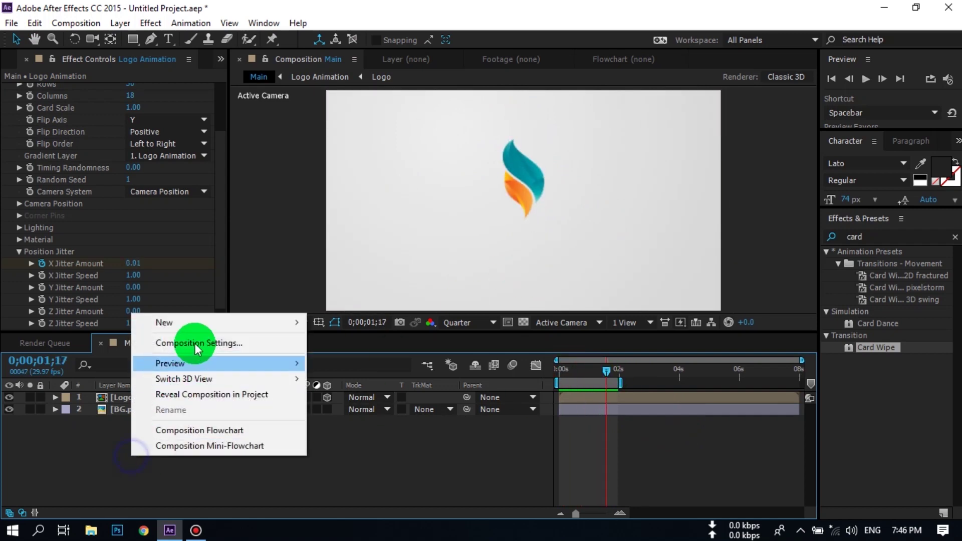
mouse_move(191, 320)
left_click(396, 349)
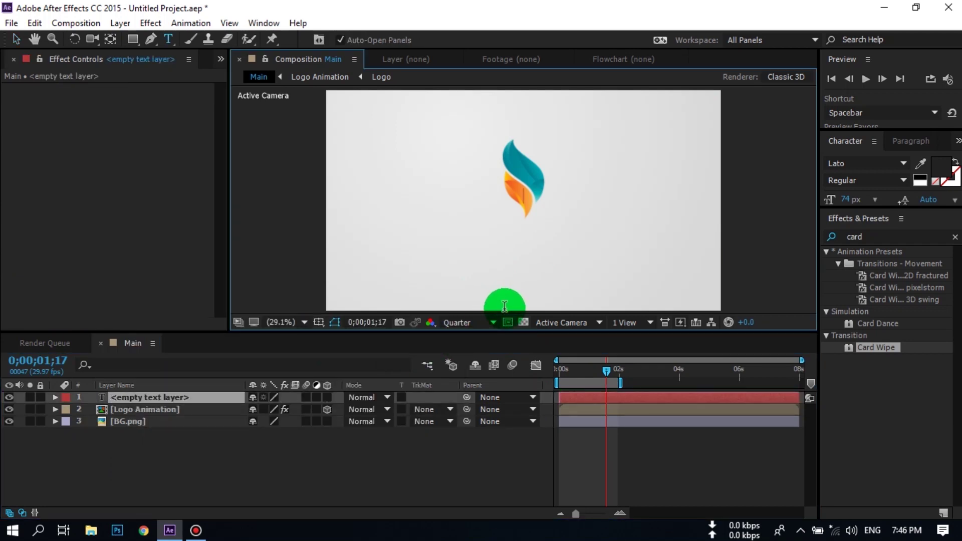
type("C")
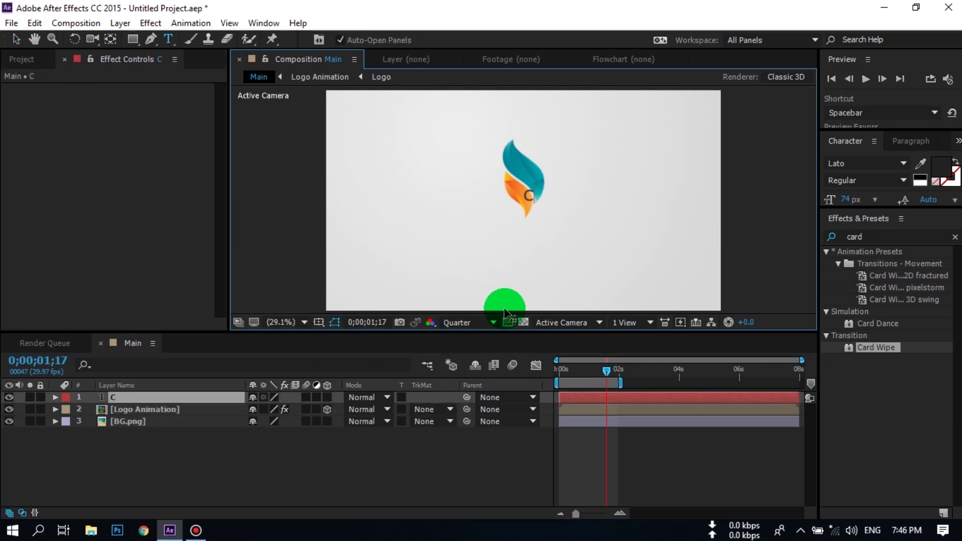
type("o")
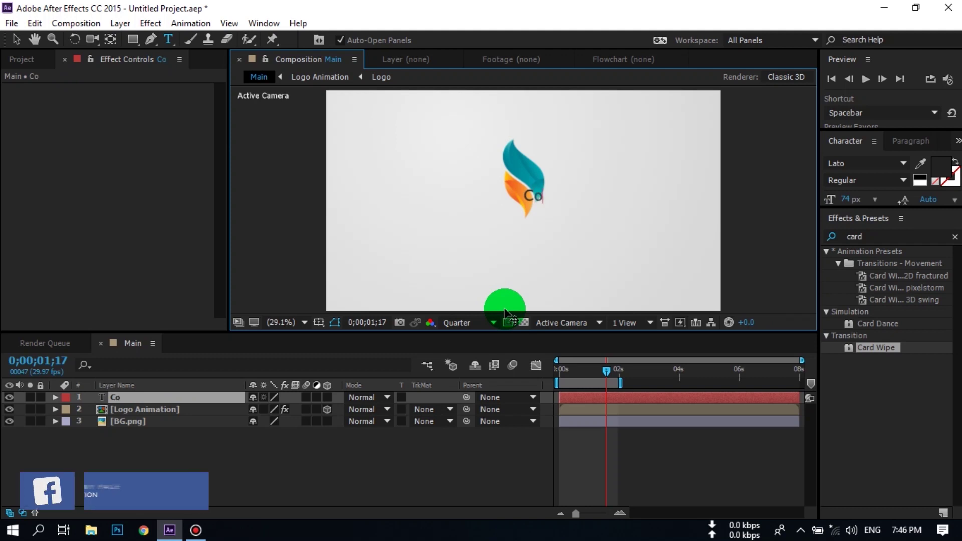
type("mpany")
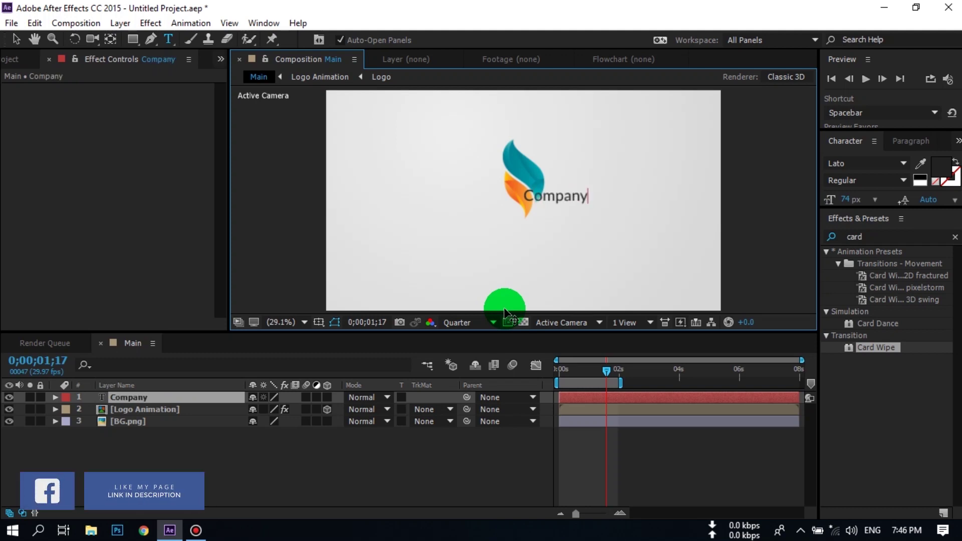
left_click(18, 39)
left_click_drag(545, 196, 519, 230)
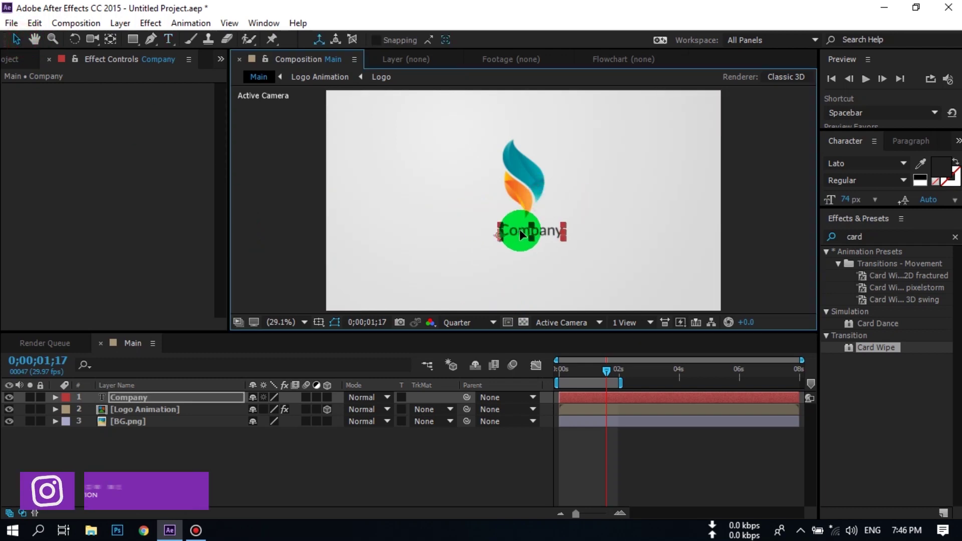
Step: Show the Align controls and centre the Company text layer horizontally in the composition
left_click(847, 163)
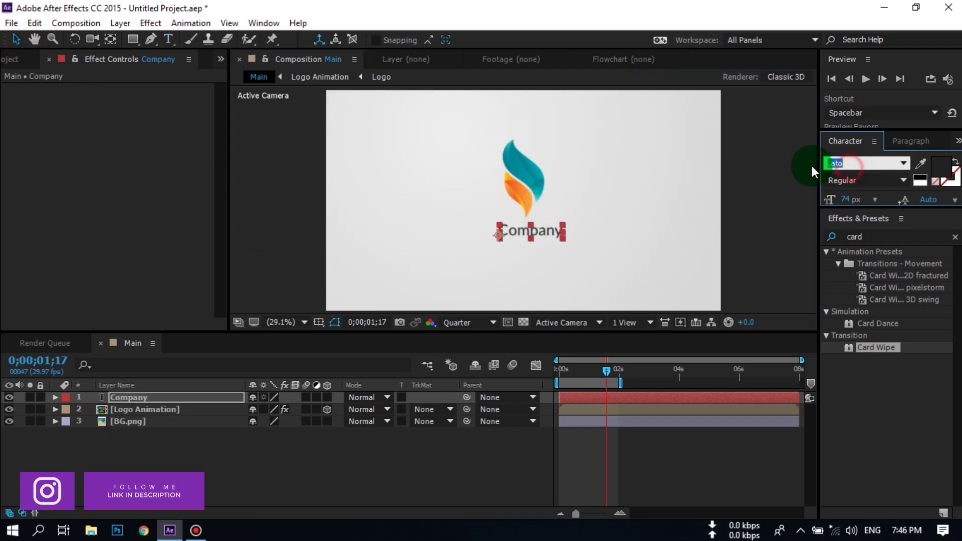
left_click(419, 448)
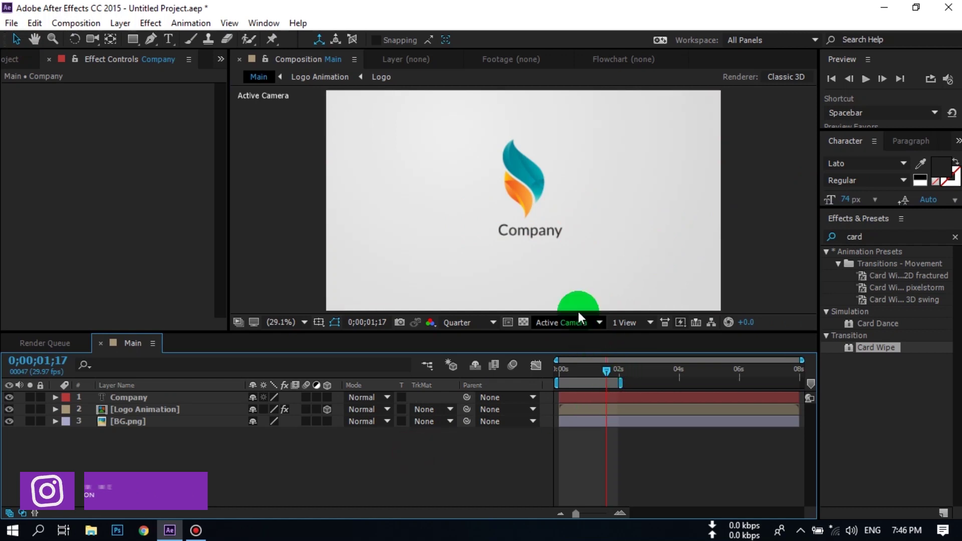
left_click(251, 23)
left_click(318, 101)
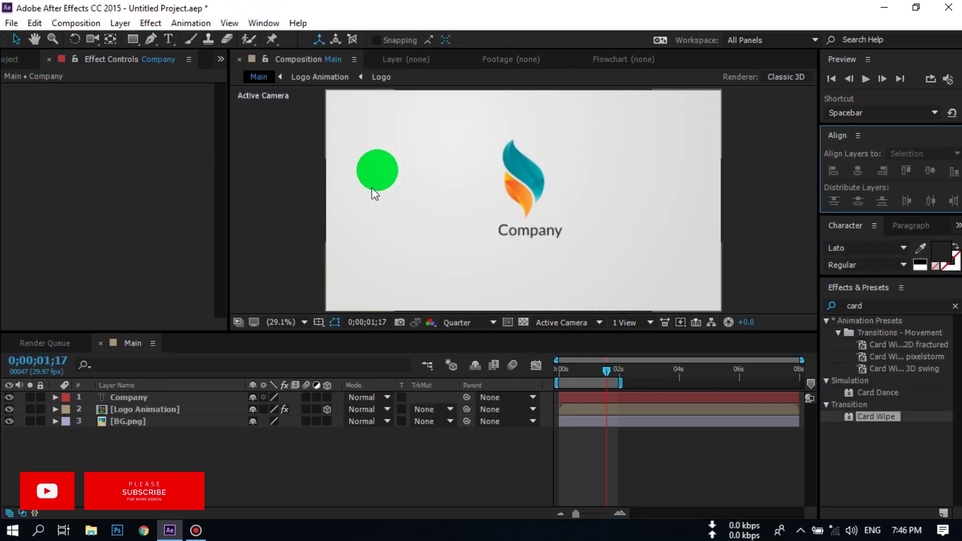
left_click(140, 399)
left_click(859, 171)
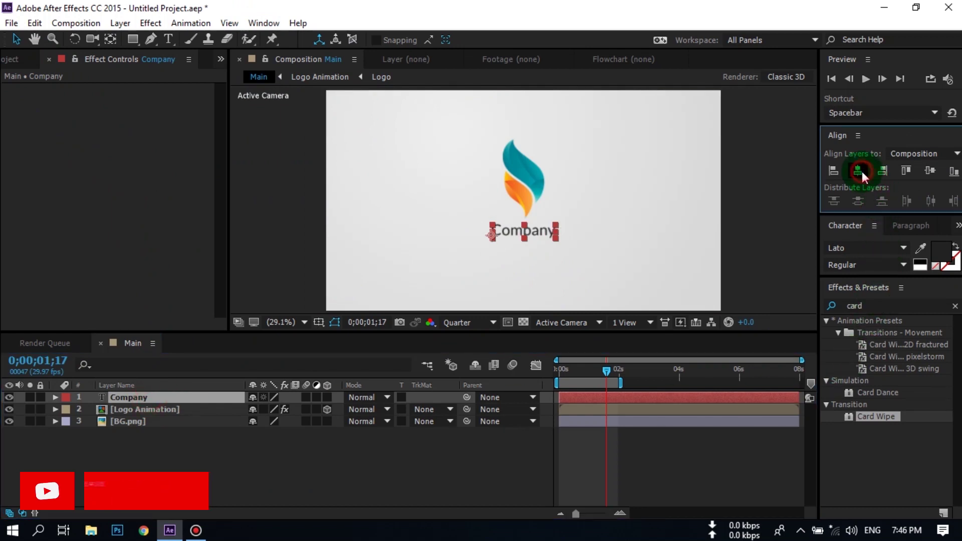
left_click(398, 468)
Step: Align the Logo Animation and Company layers to each other on their horizontal centres and check the result at 0;00;01;28
left_click(167, 410)
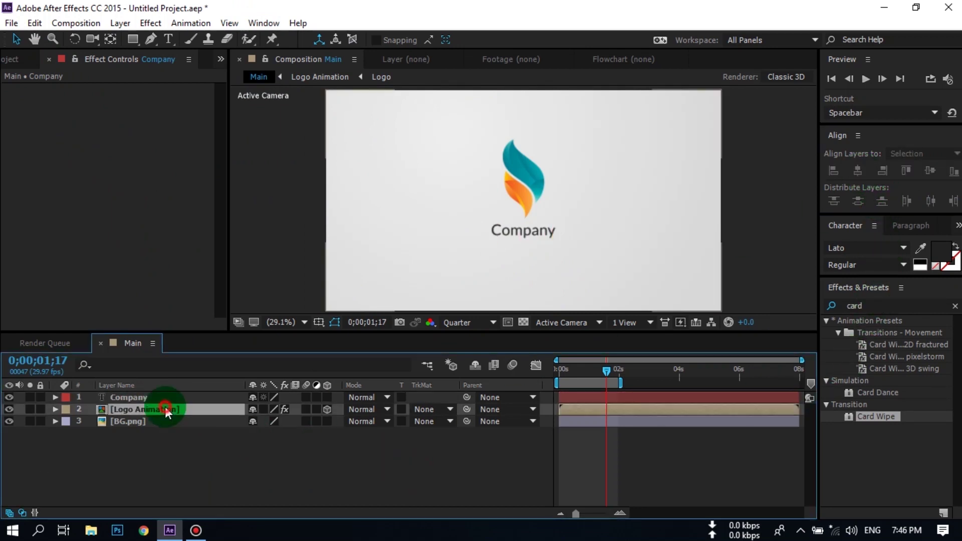
left_click(160, 398, "shift")
left_click(858, 171)
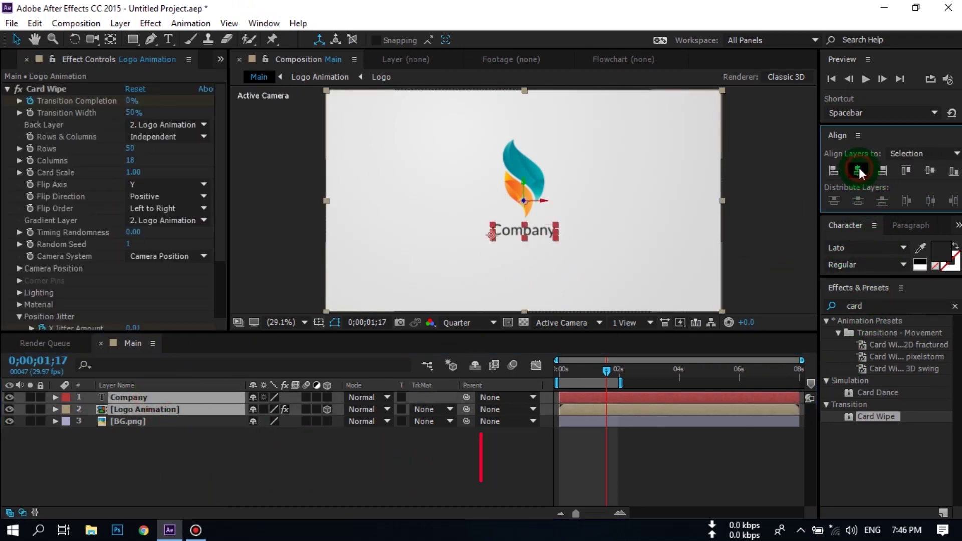
left_click(577, 292)
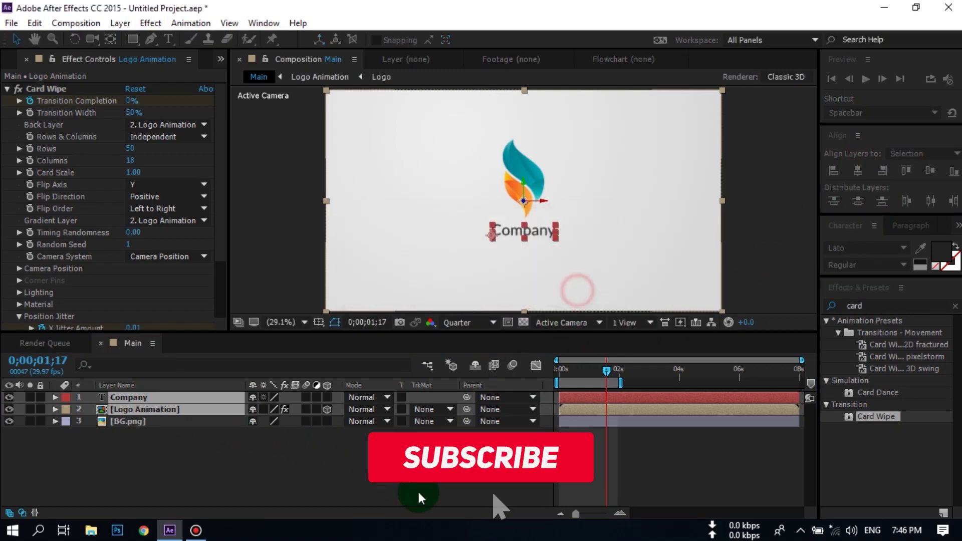
left_click(577, 441)
mouse_move(606, 375)
left_mouse_down()
mouse_move(557, 372)
mouse_move(615, 377)
left_mouse_up()
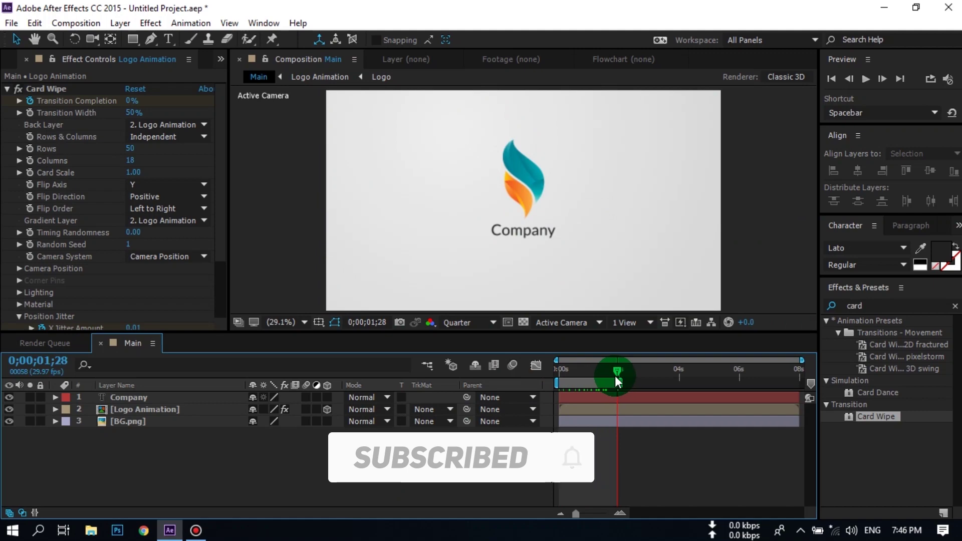
Step: Pre-compose the Company layer as "Text", moving all attributes into the new composition
left_click(144, 397)
right_click(123, 396)
left_click(176, 443)
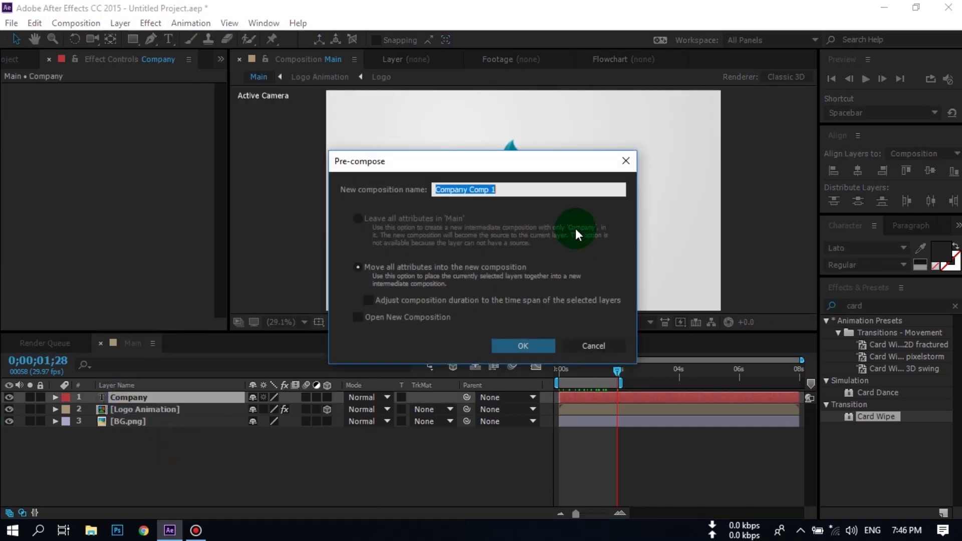
type("T")
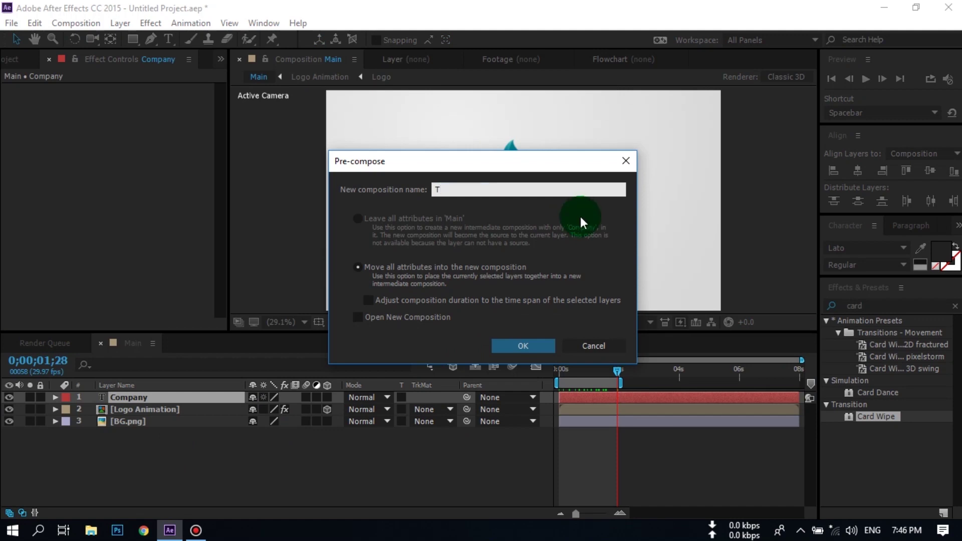
type("ext")
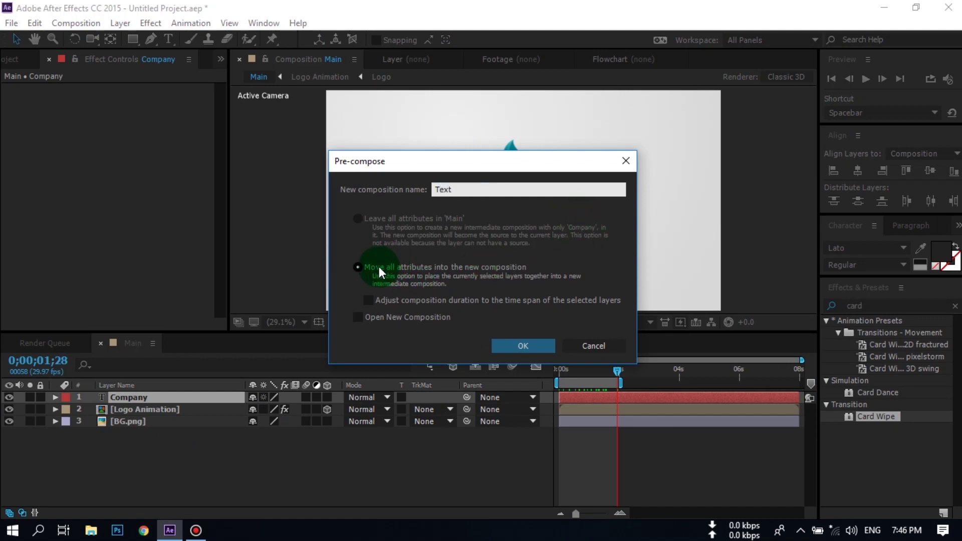
left_click(369, 266)
left_click(537, 347)
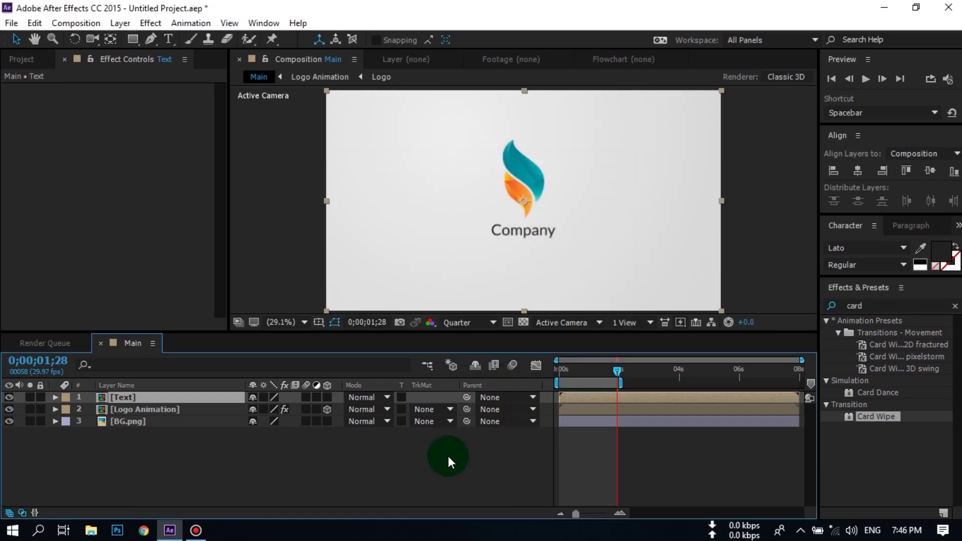
Step: Move the current time to 0;00;01;03 and add an empty shape layer to Main
mouse_move(610, 374)
left_mouse_down()
mouse_move(555, 375)
mouse_move(597, 377)
left_mouse_up()
left_click(174, 457)
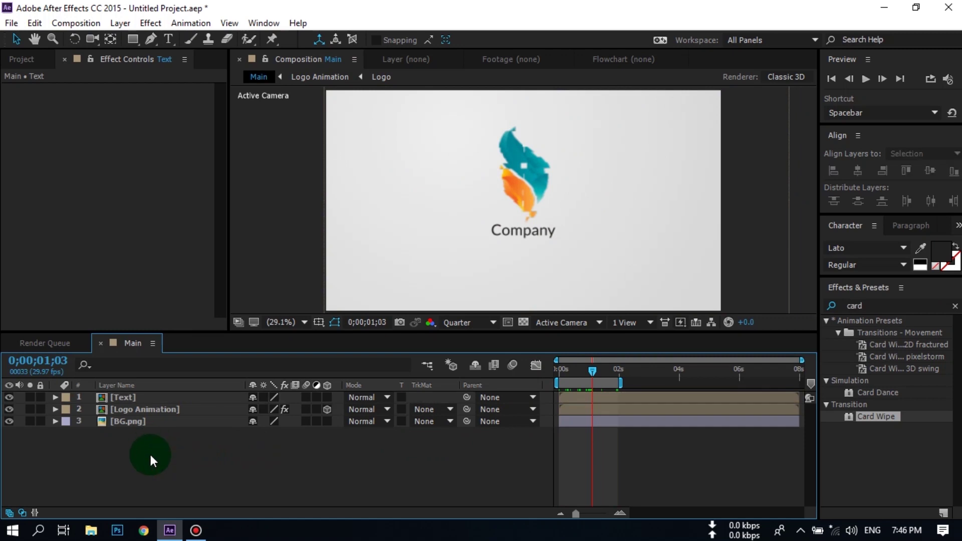
right_click(150, 456)
mouse_move(233, 328)
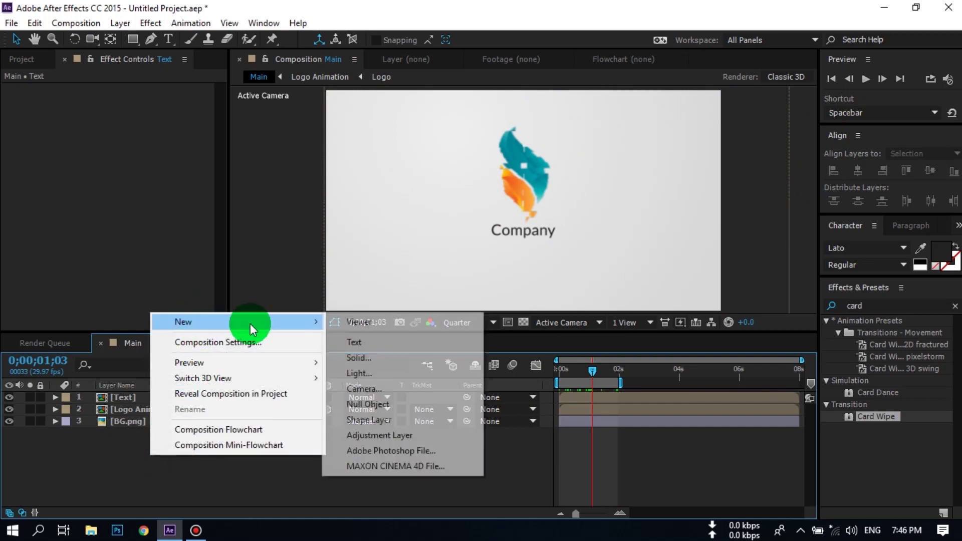
left_click(367, 420)
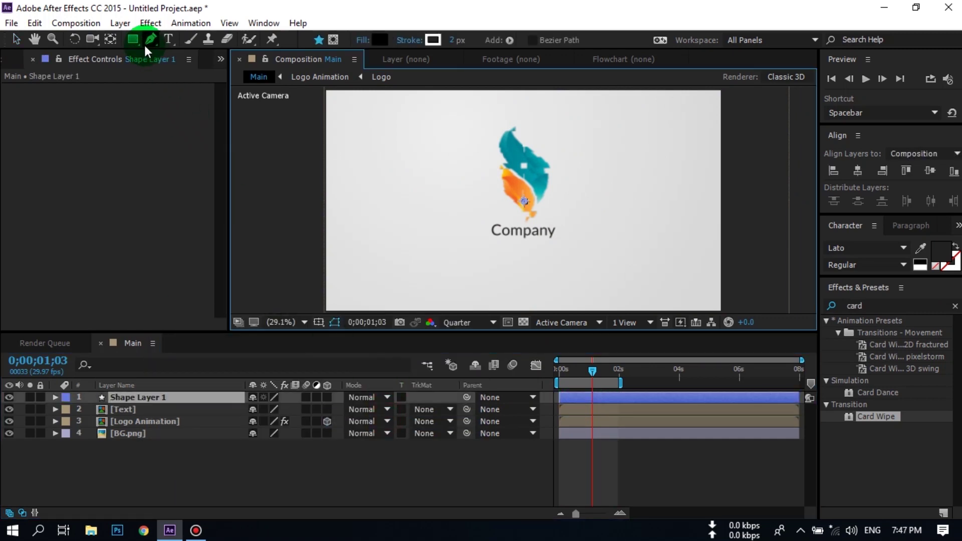
Step: Draw a black rectangle without a stroke on the shape layer so that it covers the Company text, and collapse the layer
left_click_drag(133, 41, 171, 36)
left_click(435, 40)
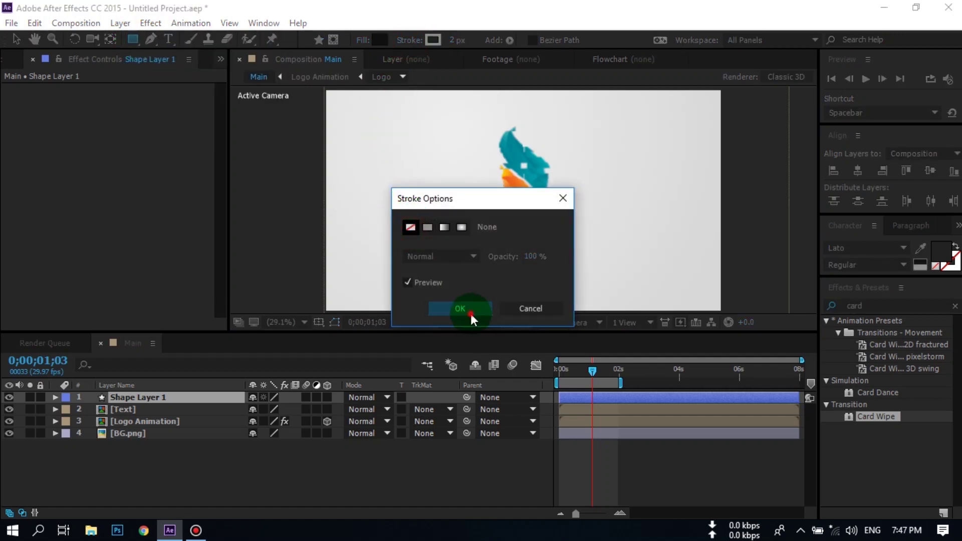
left_click(470, 312)
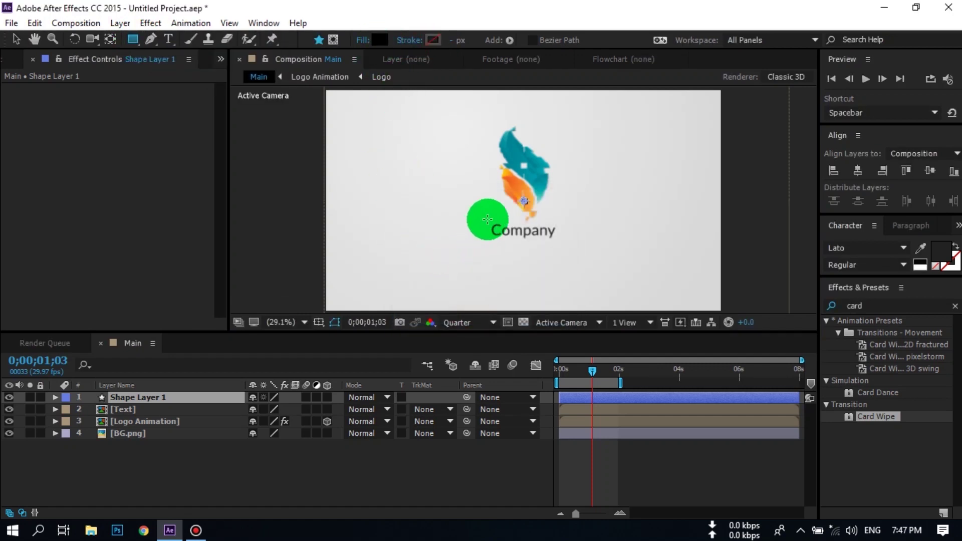
left_click_drag(484, 221, 565, 242)
left_click(228, 404)
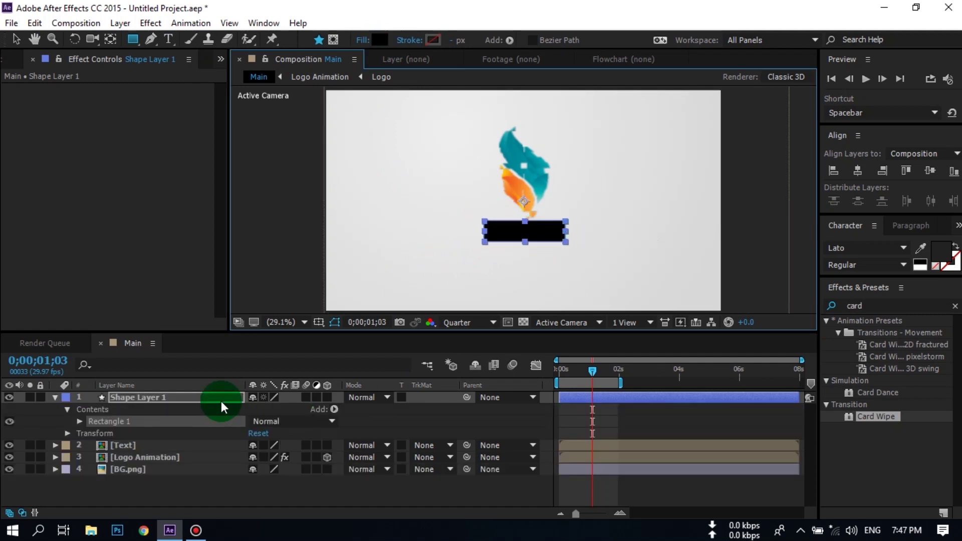
left_click(56, 398)
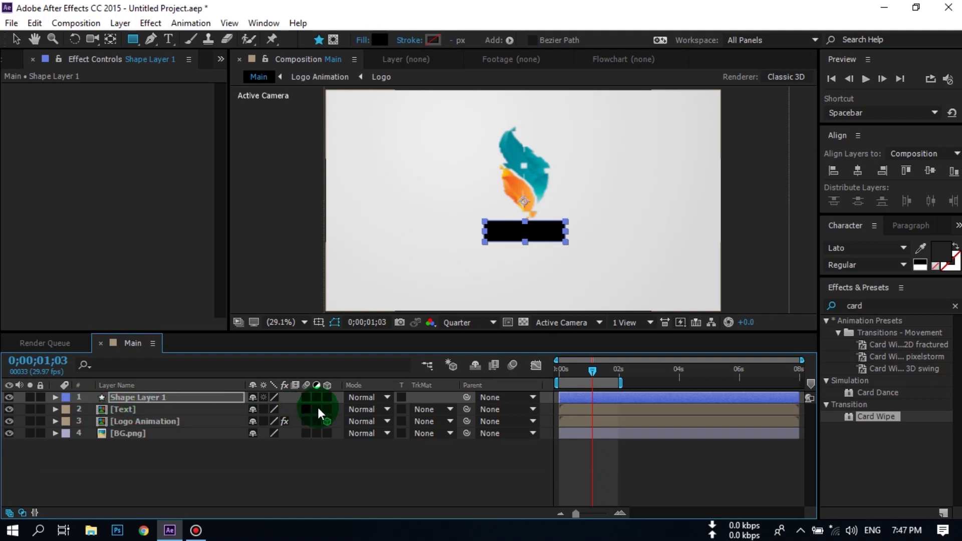
Step: Set the Text layer's track matte to Alpha Matte "Shape Layer 1"
left_click(121, 410)
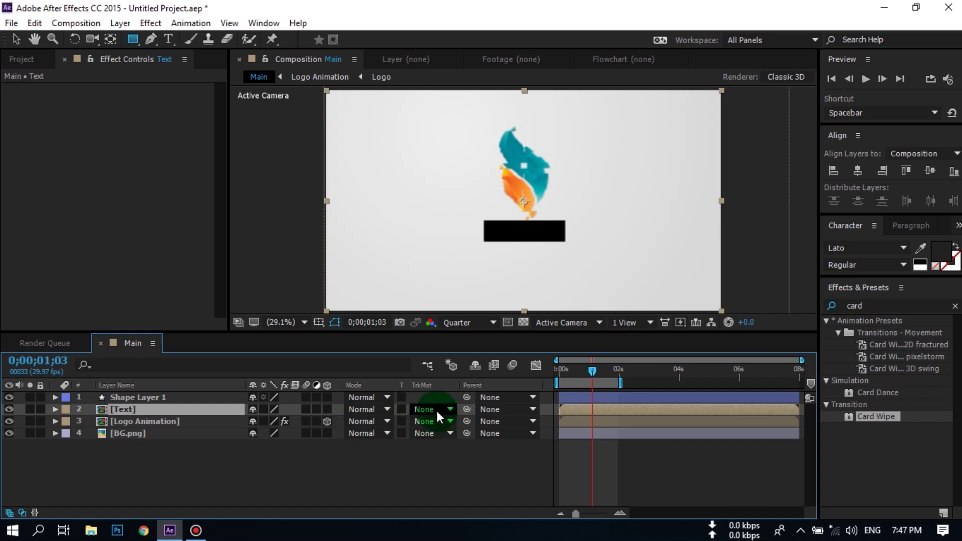
left_click(21, 512)
left_click(22, 513)
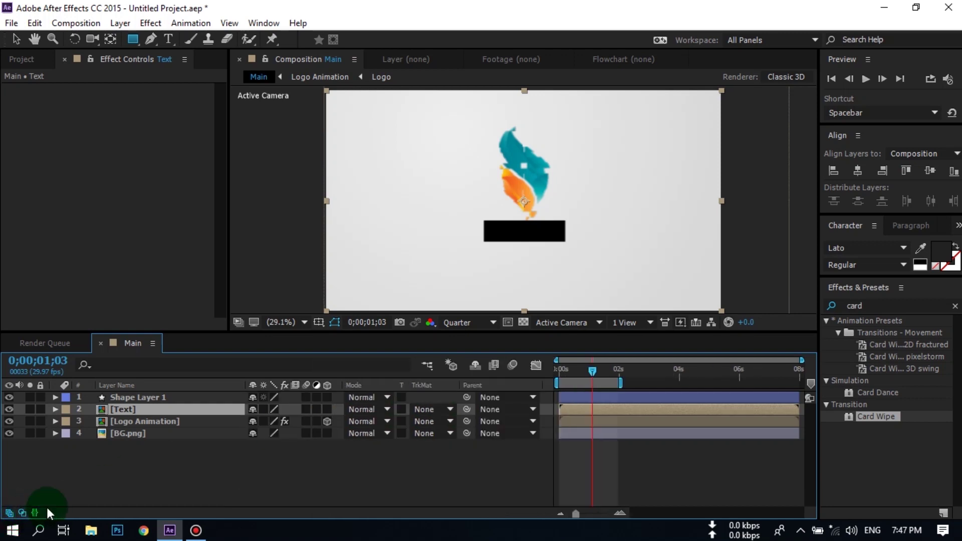
left_click(430, 410)
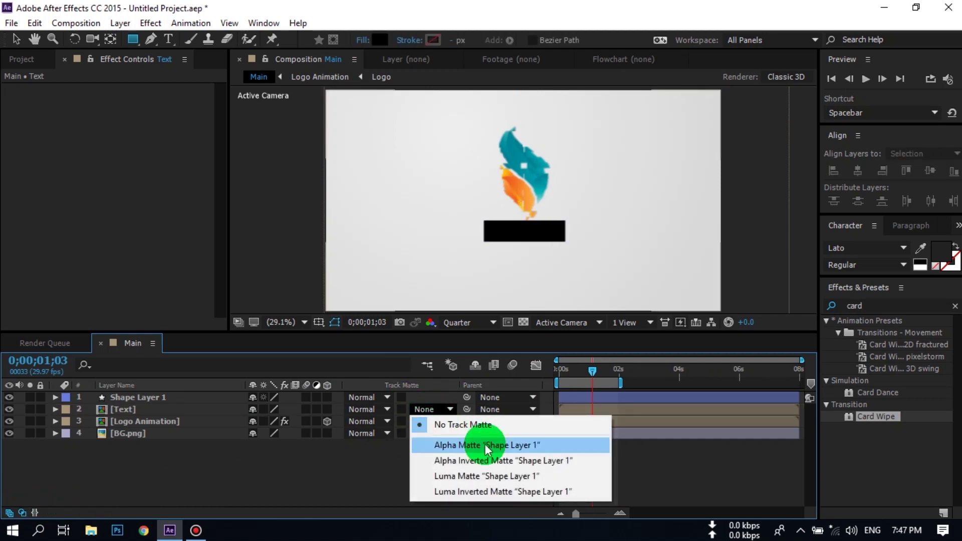
left_click(453, 445)
Step: At 0;00;00;29, keyframe the Text layer's Position at 960.0, 635.0 so the text sits below its matte
left_click_drag(594, 375, 588, 374)
left_click(133, 410)
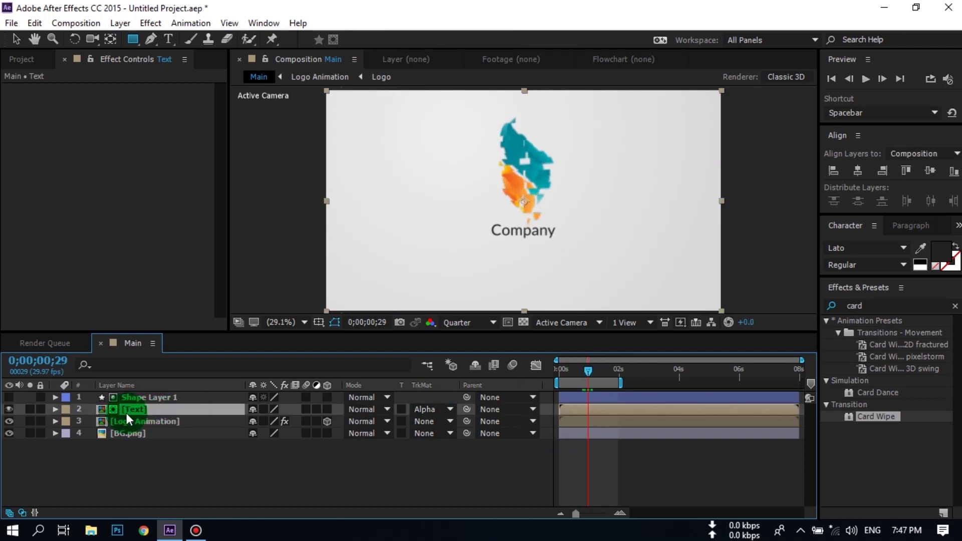
key("p")
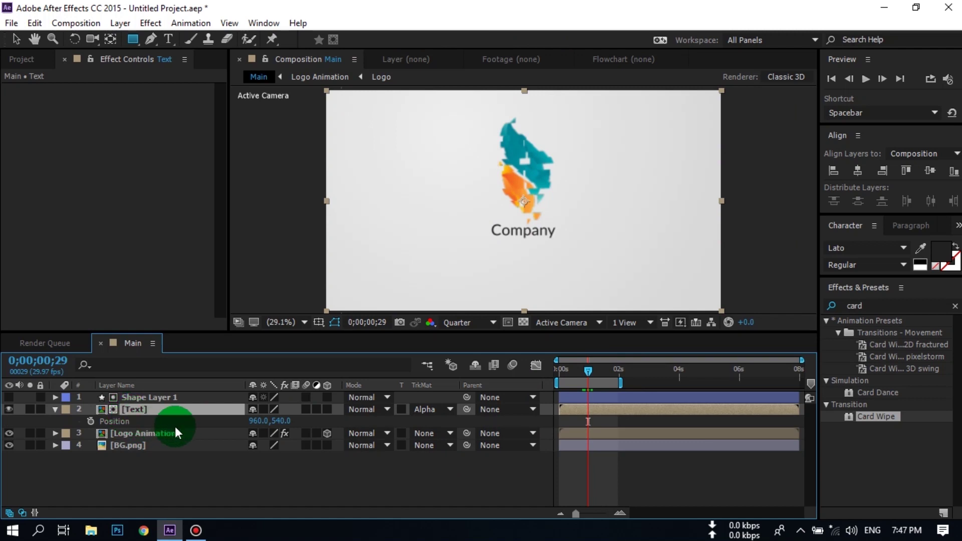
left_click(91, 422)
left_click_drag(255, 421, 335, 425)
left_click(620, 414)
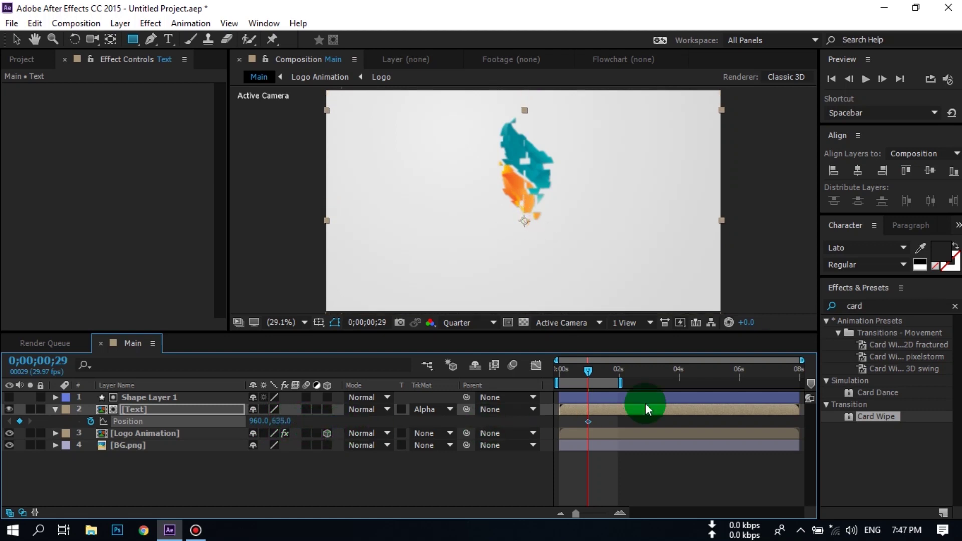
Step: At 0;00;01;12, set the Text layer's Position to 960.0, 556.0 and check the movement
left_click_drag(597, 373, 606, 377)
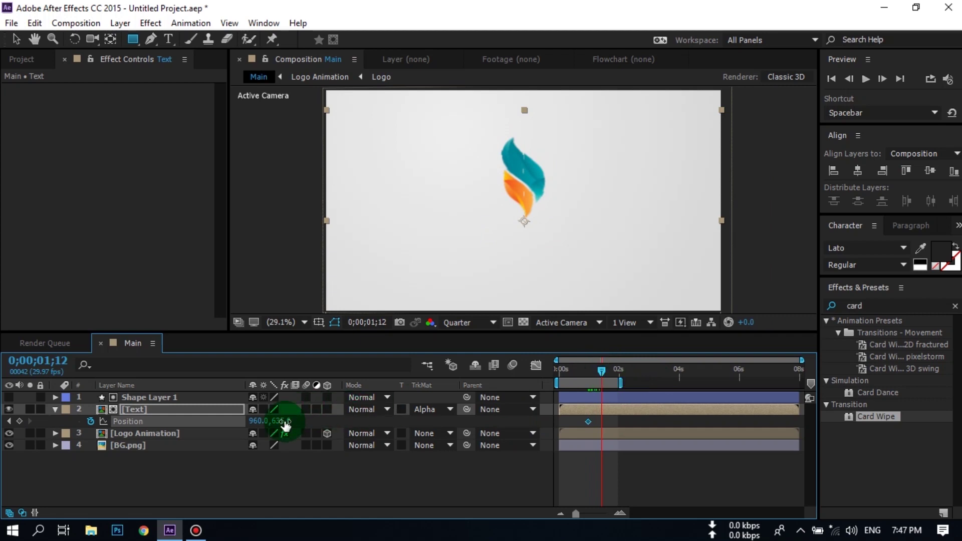
left_click_drag(261, 420, 279, 473)
left_click_drag(602, 371, 601, 419)
Step: Apply Easy Ease to the Text layer's second Position keyframe at 0;00;01;12
left_click(601, 420)
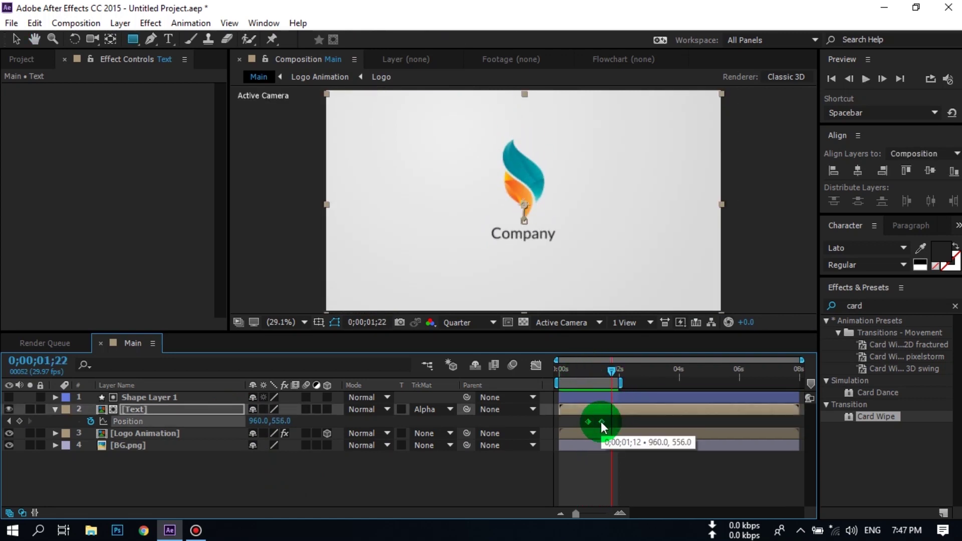
right_click(601, 422)
mouse_move(639, 414)
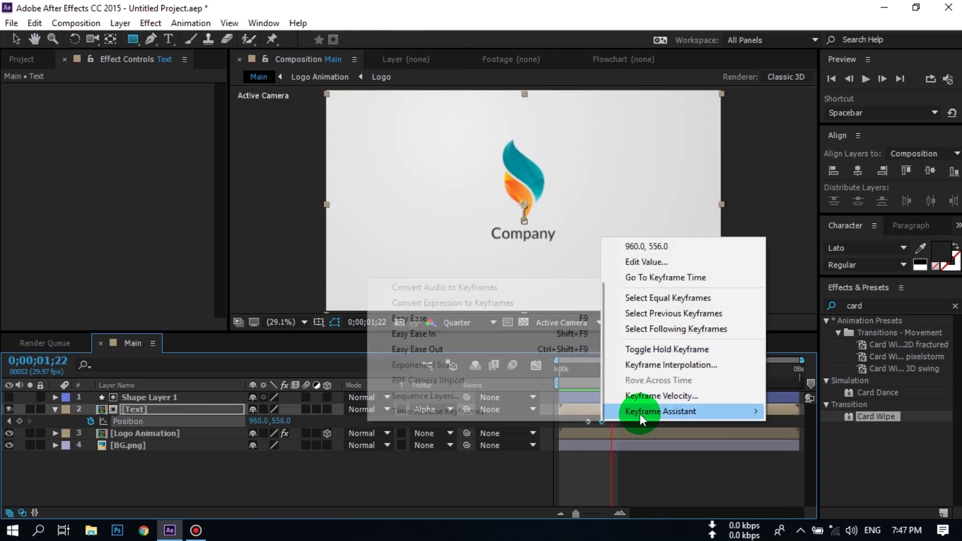
left_click(419, 322)
Step: Preview the animation from the start, extend Main's work area to end at about 4 seconds, and collapse the Text layer
left_click_drag(612, 377, 542, 380)
key("space")
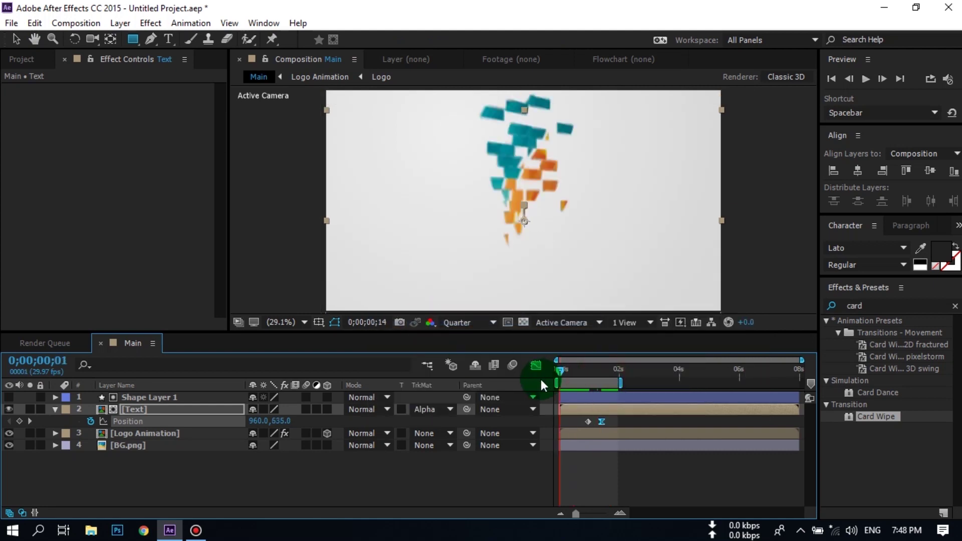
left_click_drag(624, 378, 687, 384)
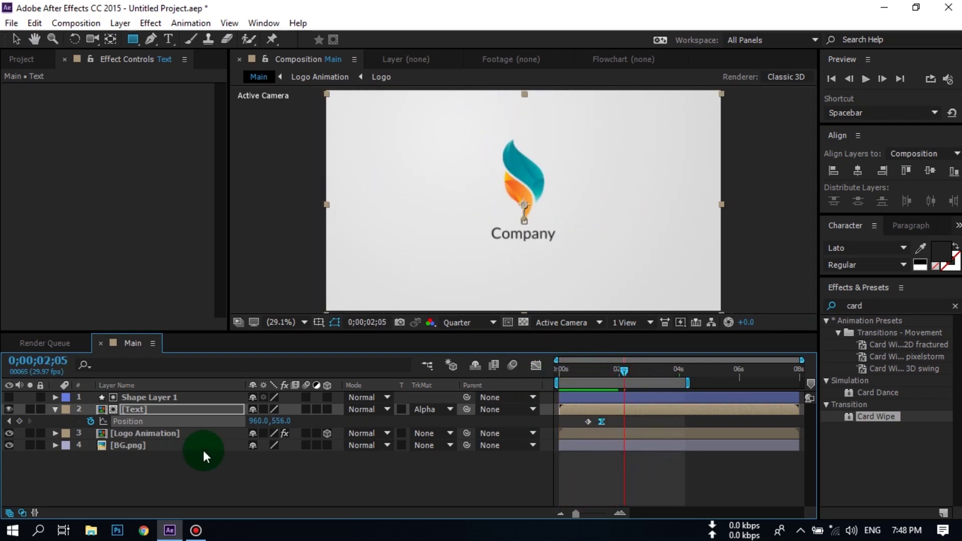
left_click(55, 410)
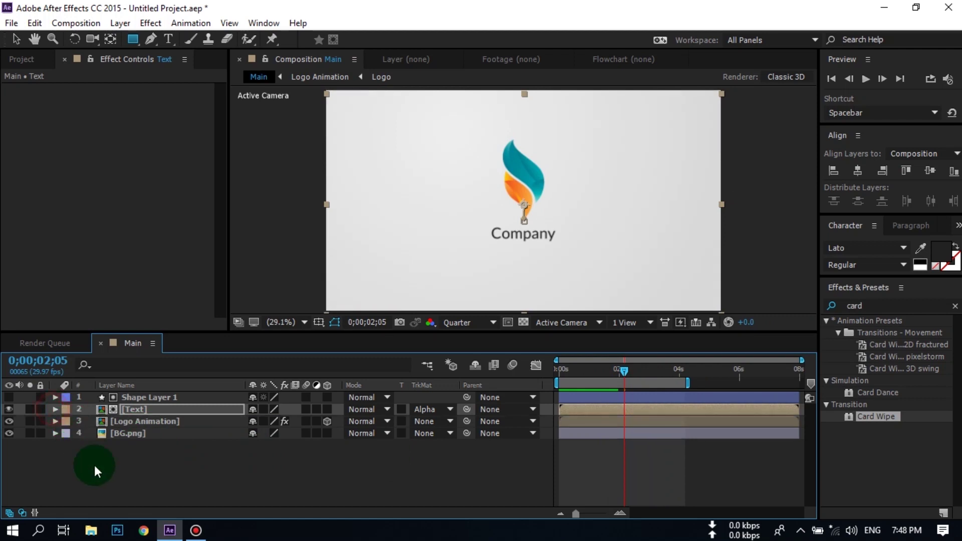
Step: Add a black 1920 × 1080 px solid named "Shadow" directly above the BG.png layer
left_click(122, 432)
right_click(125, 473)
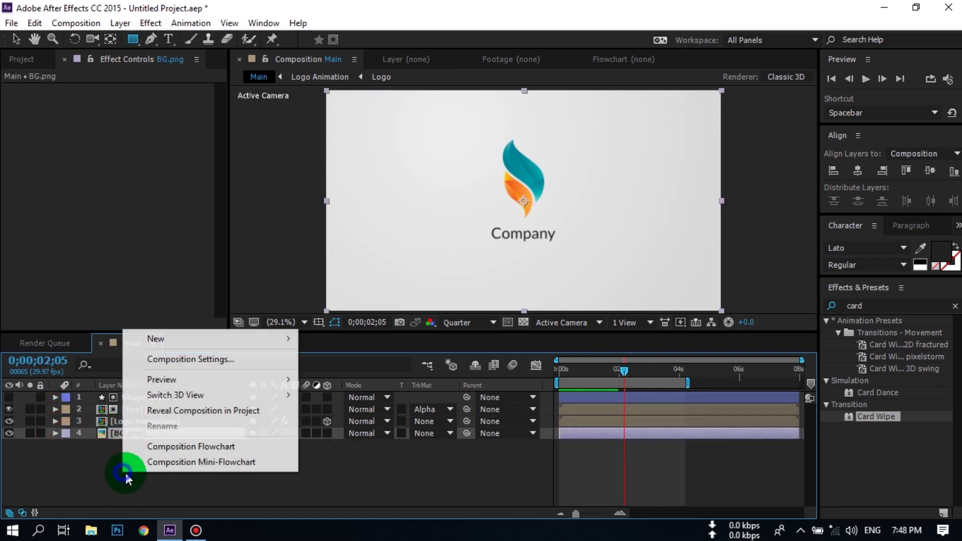
left_click(160, 347)
left_click(364, 372)
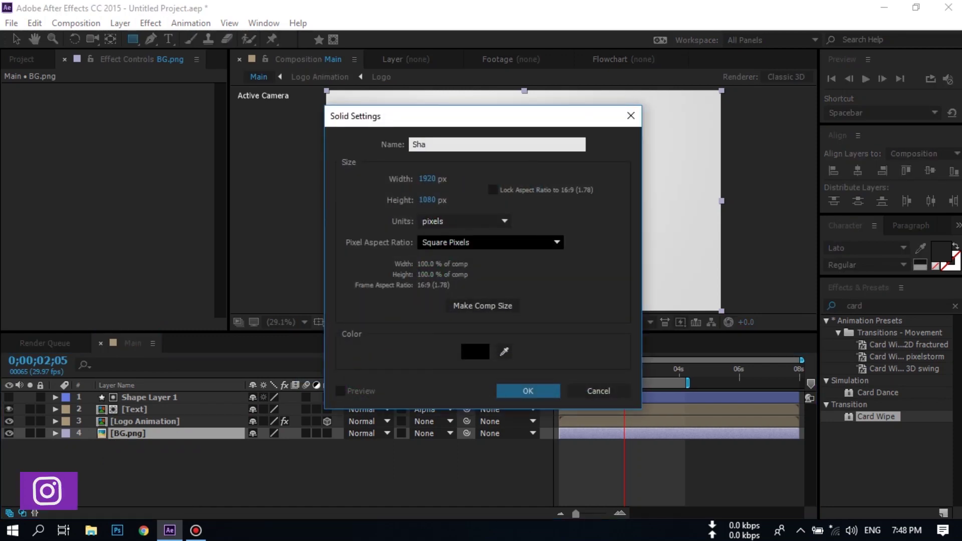
type("dow")
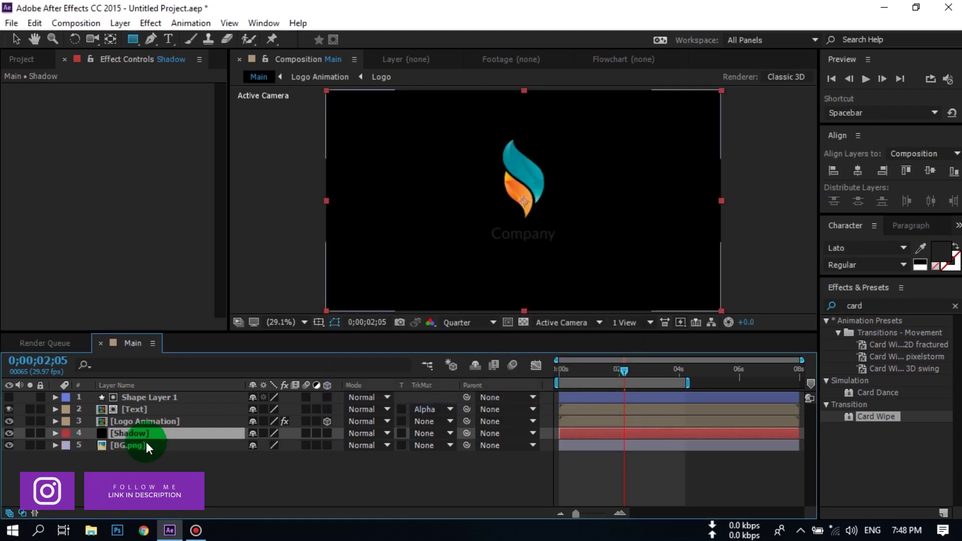
Step: Scale the Shadow layer down uniformly to 10%
key("s")
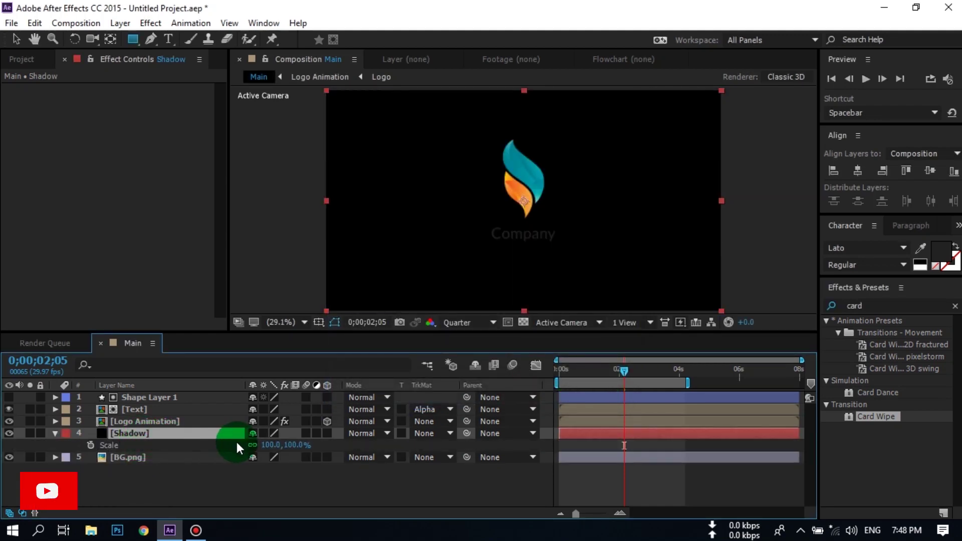
left_click(267, 445)
type("10")
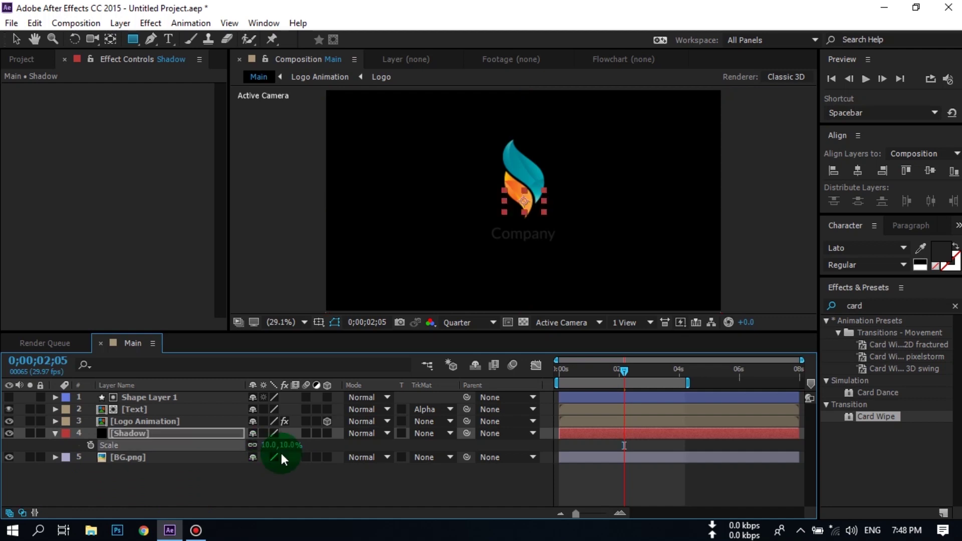
key("Return")
Step: Try a uniform 2% Scale on the Shadow layer and return it to 10%
type("2")
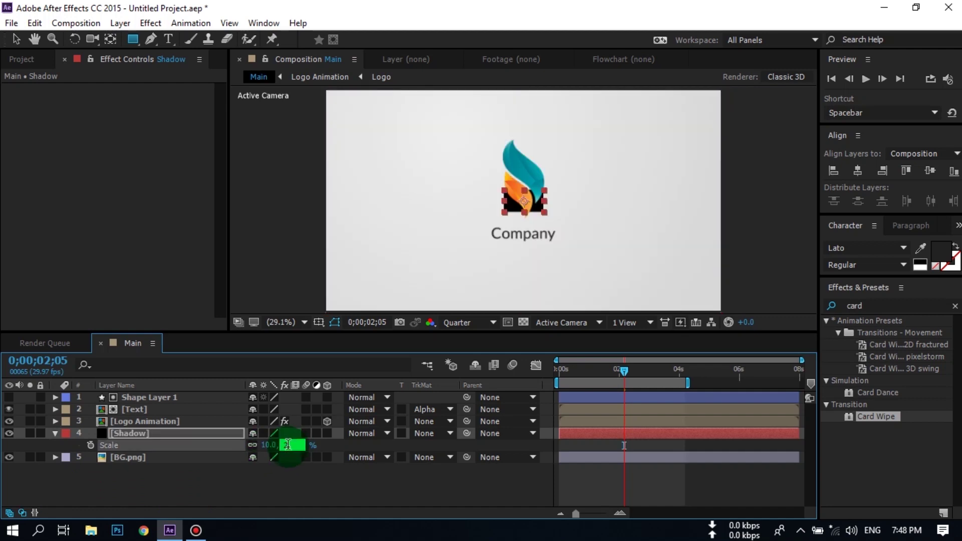
key("Return")
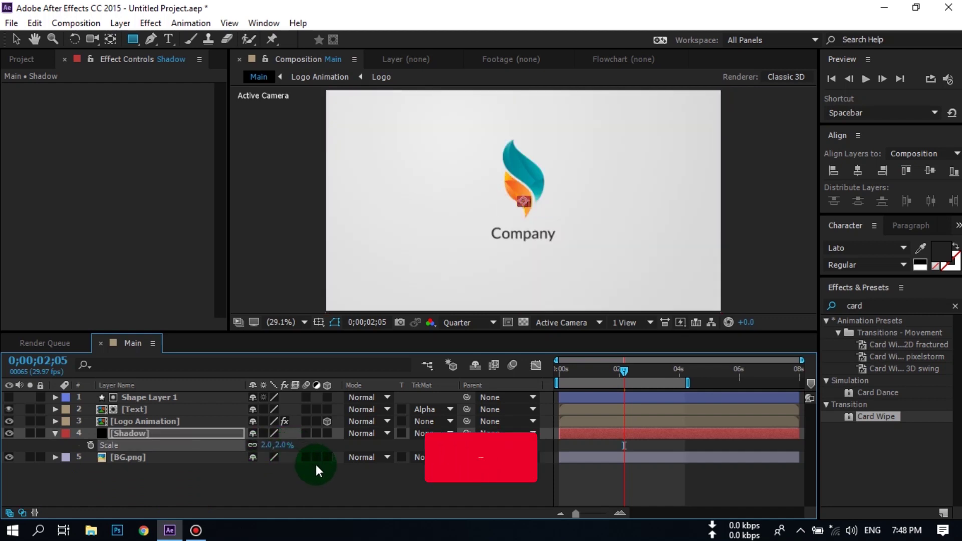
left_click(267, 446)
type("10")
key("Return")
Step: Move the black Shadow solid straight down so it sits just below the Company text
left_click(17, 40)
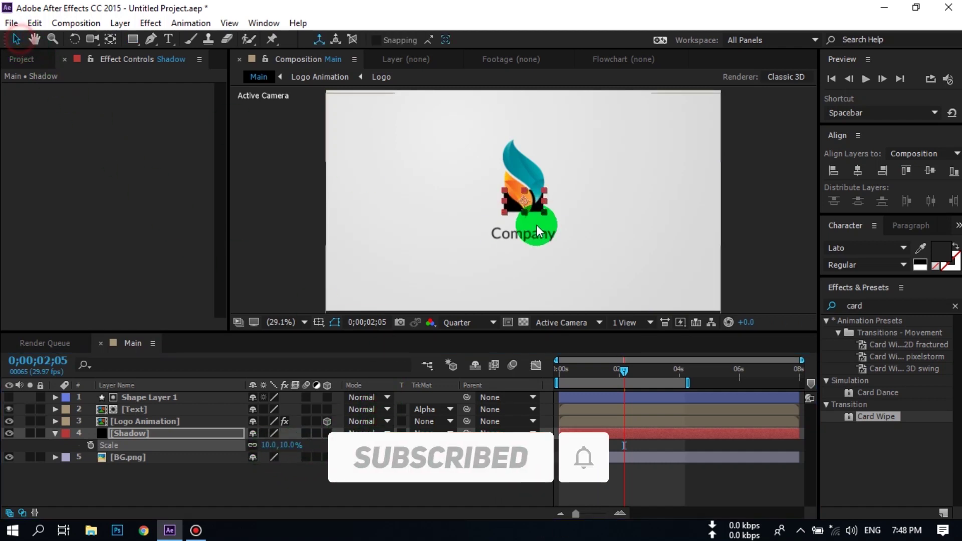
left_click_drag(510, 222, 510, 278)
left_click(278, 454)
Step: Unlink the Shadow layer's Scale proportions, set only its vertical Scale to 2%, and collapse the layer
left_click(269, 445)
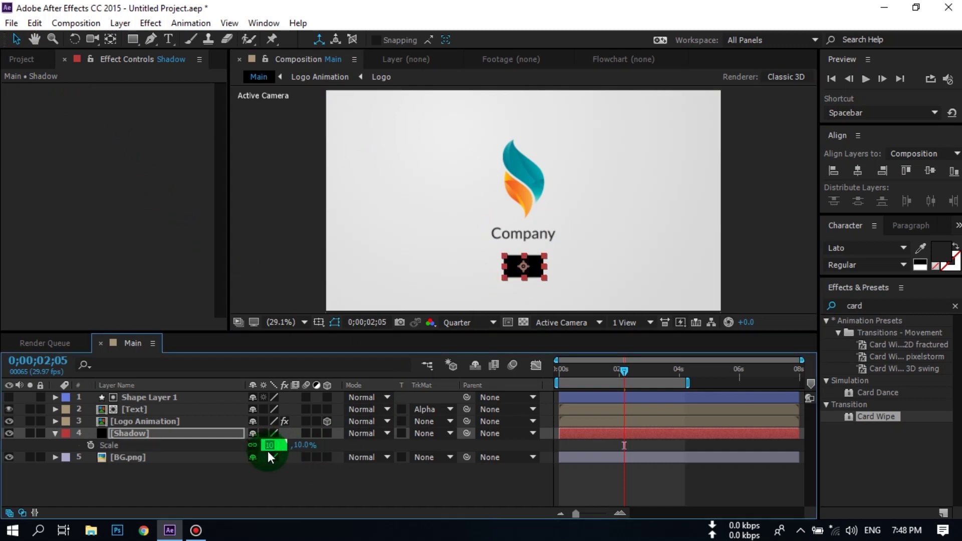
left_click(279, 452)
left_click(253, 445)
type("2")
key("Return")
left_click(270, 451)
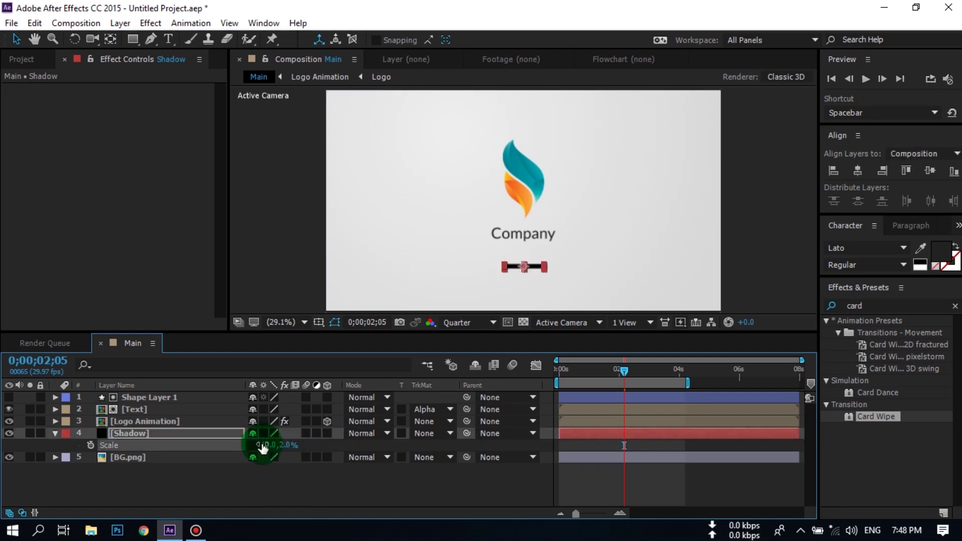
left_click(278, 480)
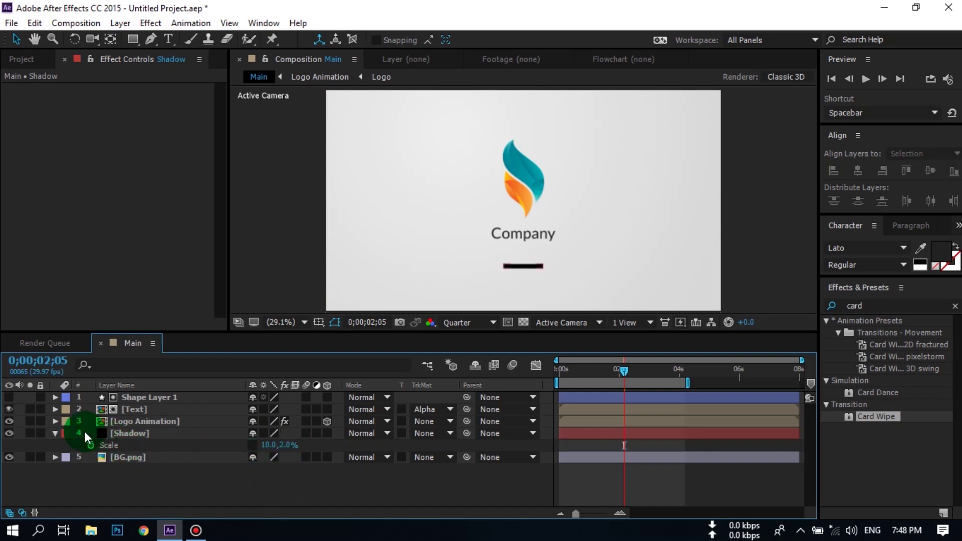
left_click(129, 433)
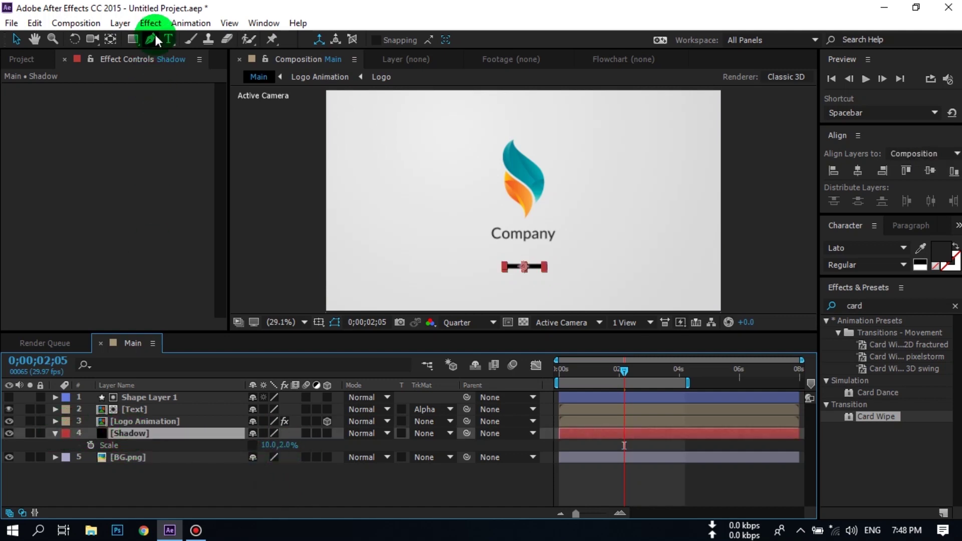
left_click(123, 425)
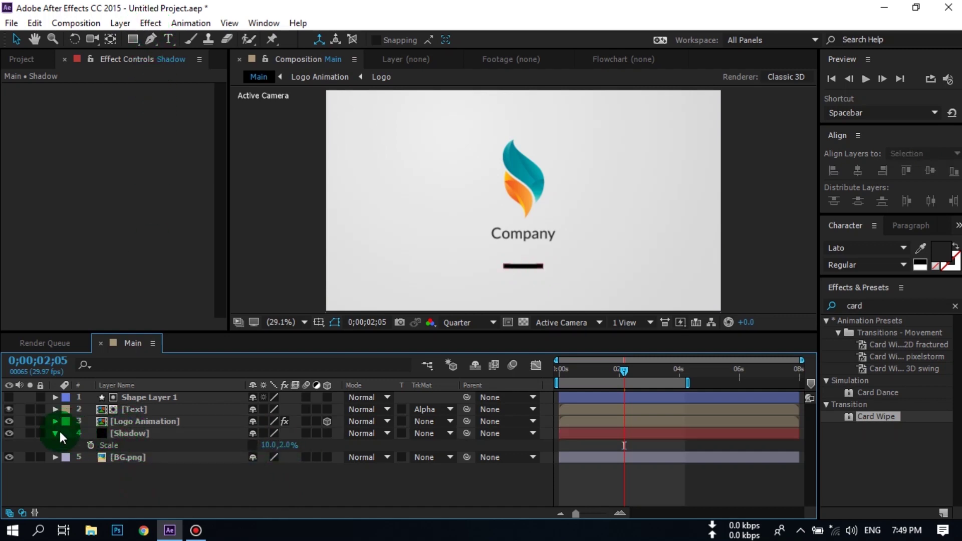
left_click(55, 433)
Step: Apply a Gaussian Blur effect to the Shadow layer with Blurriness set to 900
left_click(117, 433)
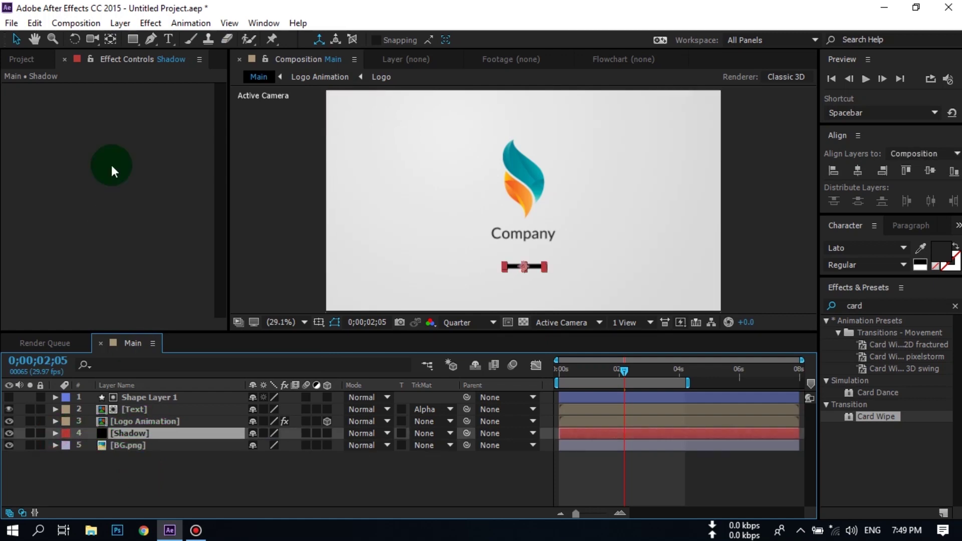
left_click(150, 23)
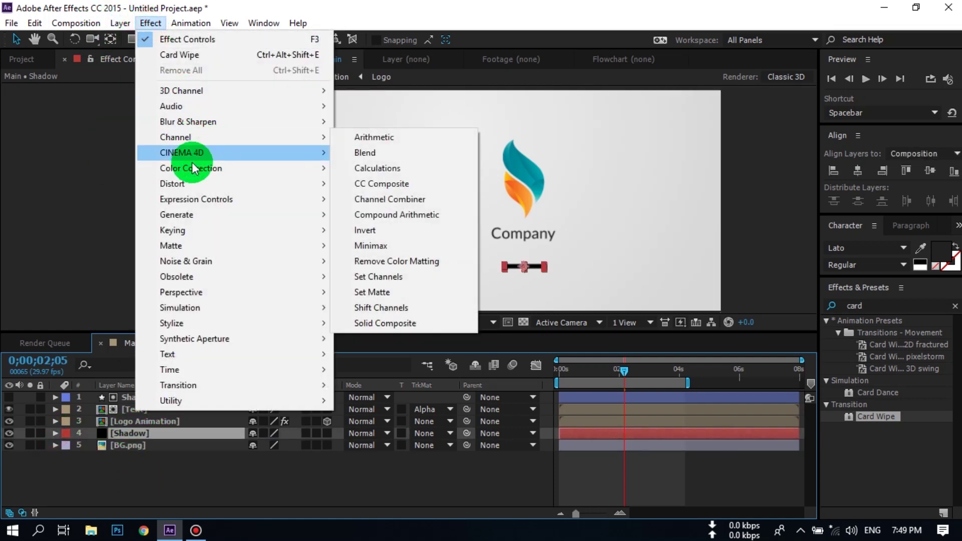
mouse_move(199, 128)
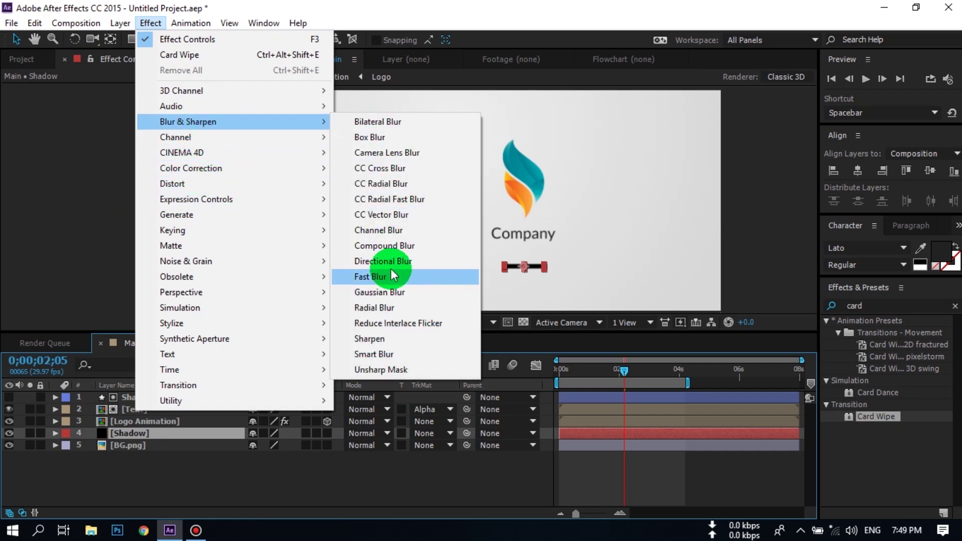
left_click(396, 292)
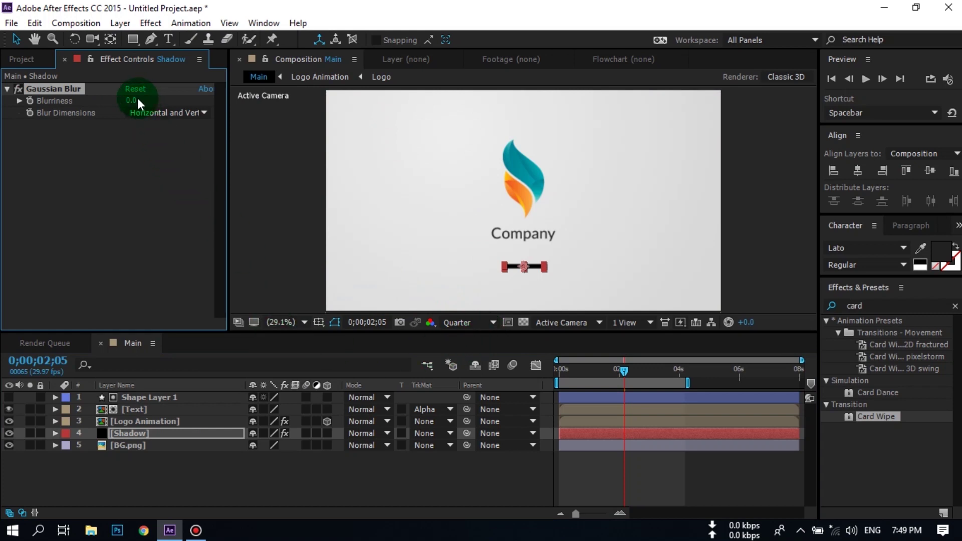
left_click_drag(133, 100, 169, 102)
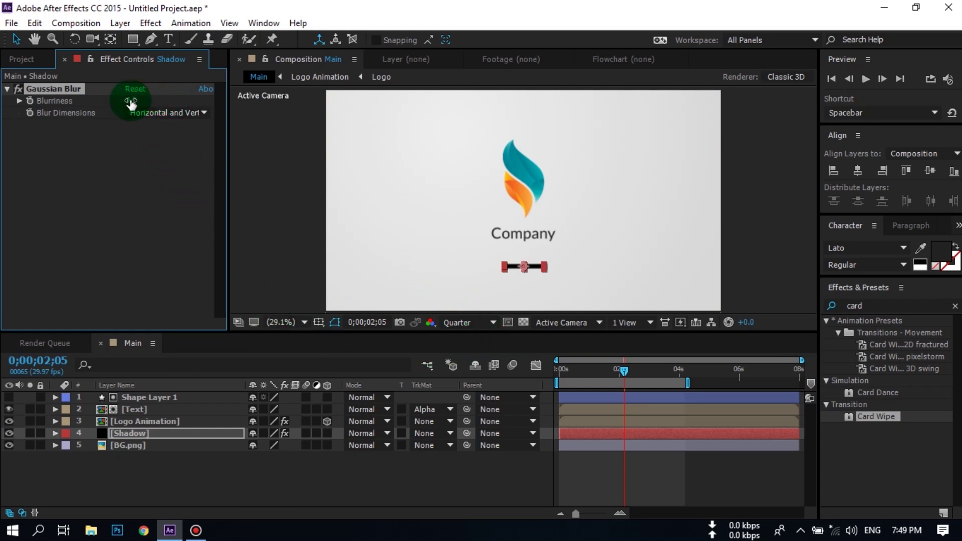
type("900")
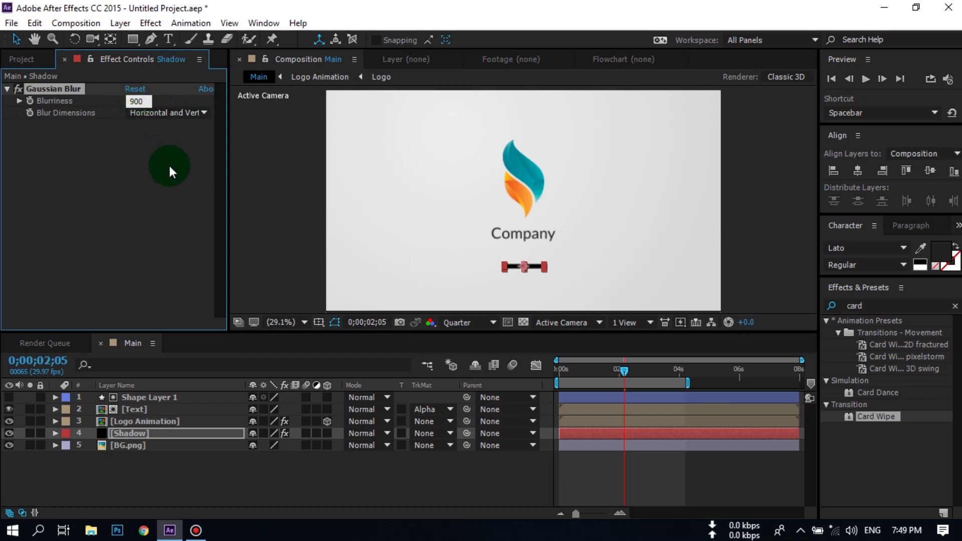
key("Return")
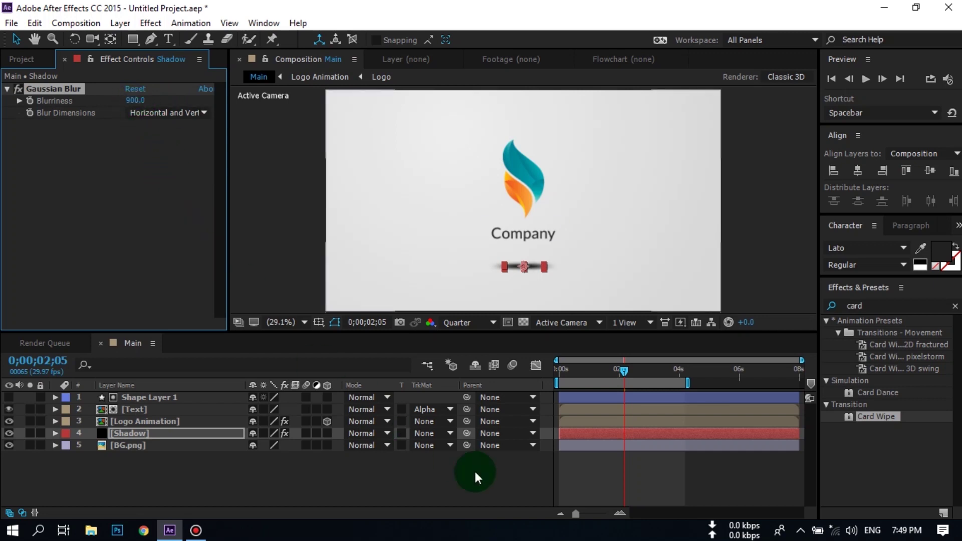
left_click(465, 464)
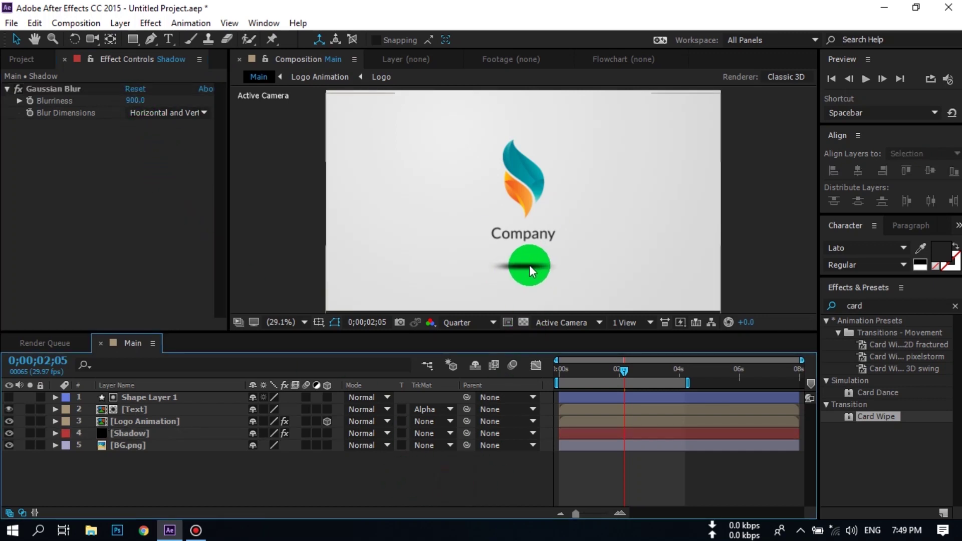
Step: Add a Directional Blur effect to the Shadow layer
left_click(120, 433)
left_click(141, 23)
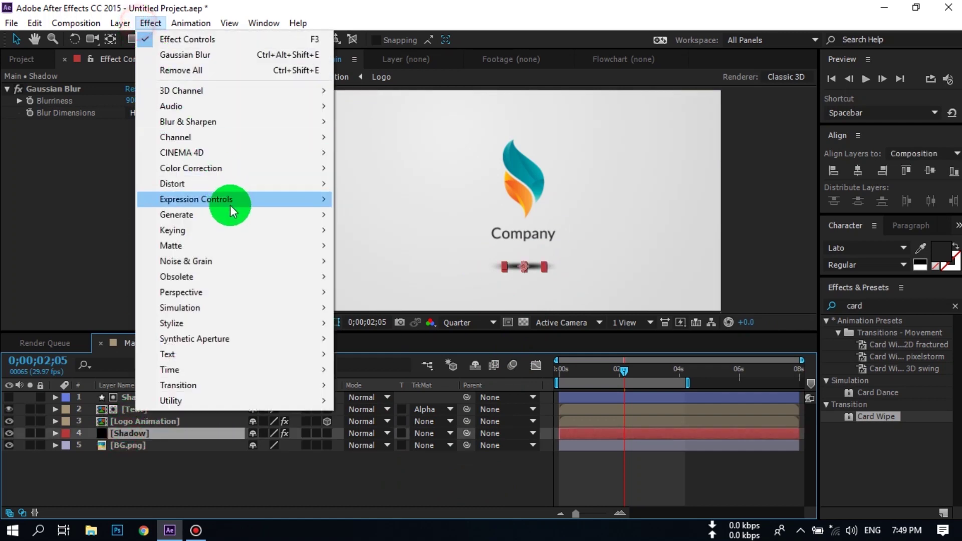
mouse_move(217, 122)
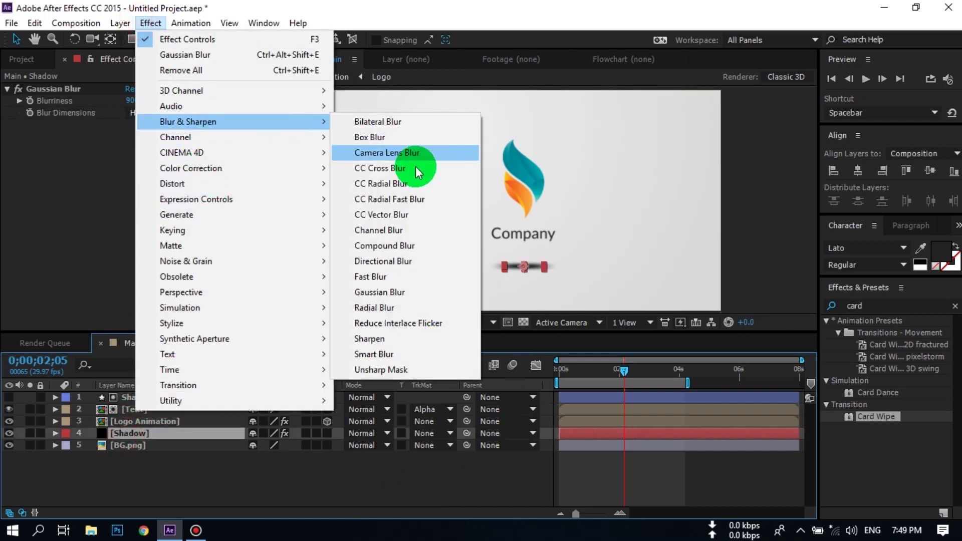
left_click(389, 264)
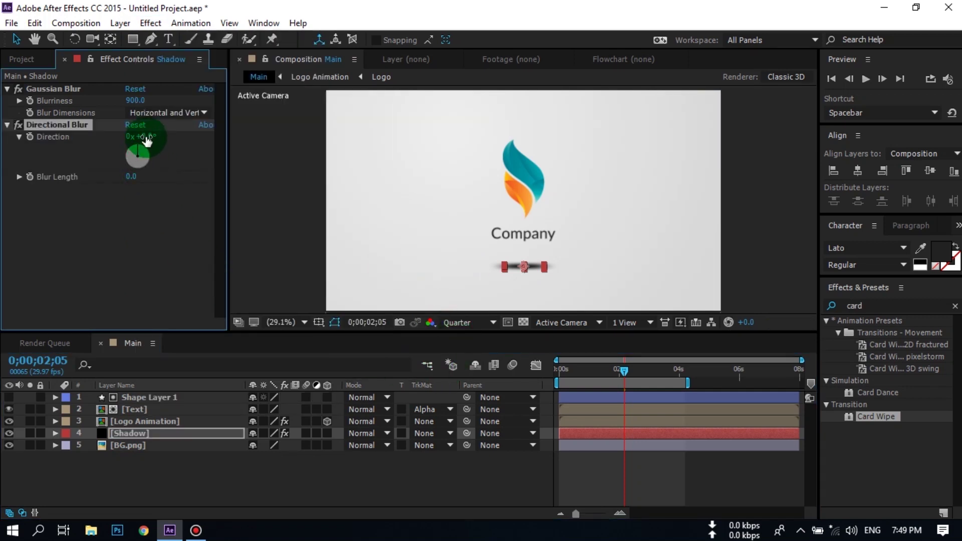
Step: Try Directional Blur lengths of 13.6, 89.3 and 165.7 on the Shadow layer
left_click_drag(130, 182, 160, 195)
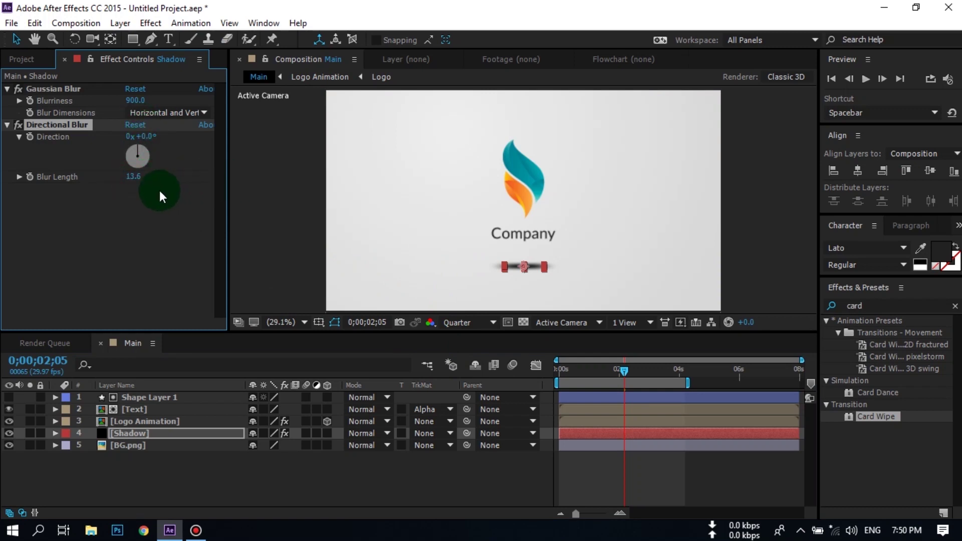
left_click(132, 178)
type("89.3")
key("Return")
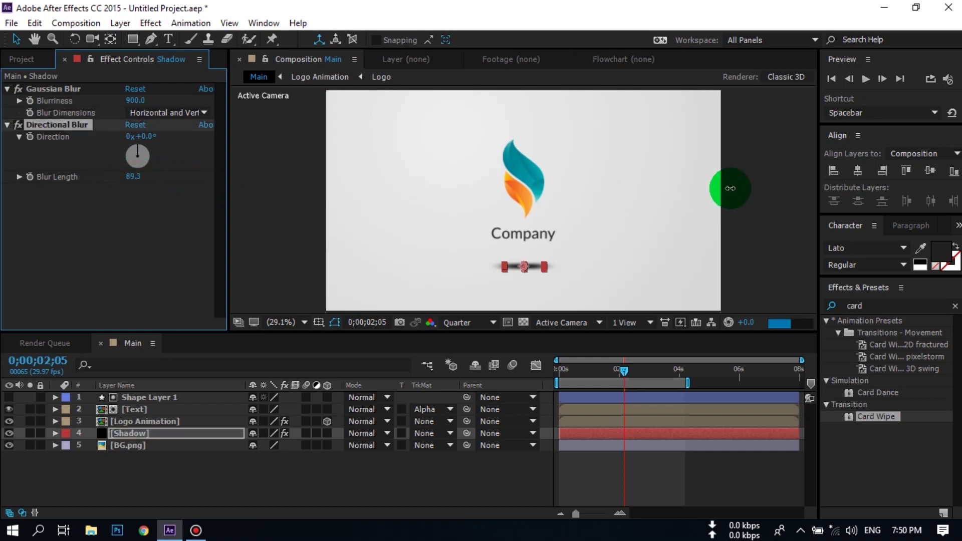
left_click_drag(137, 182, 134, 172)
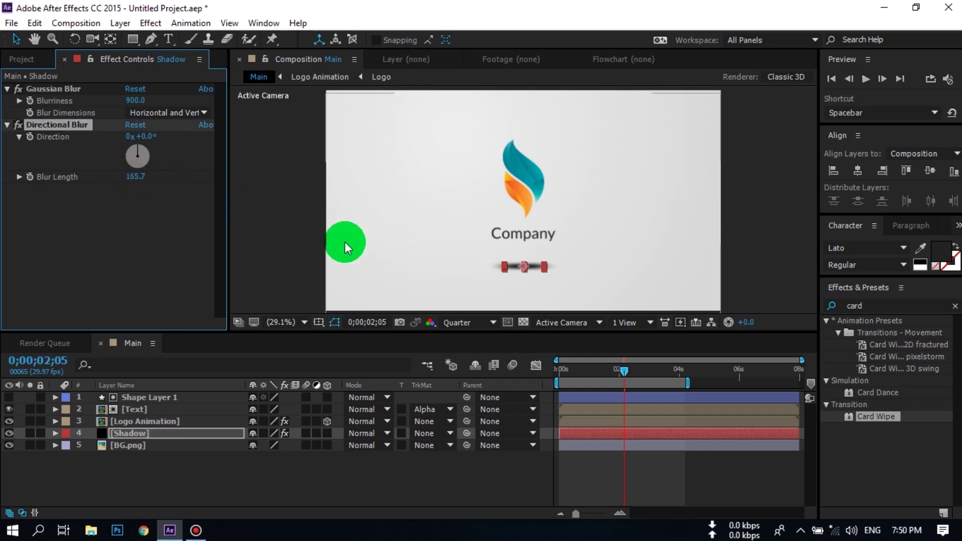
Step: Set the Shadow layer's Directional Blur to a Direction of 90° and a Blur Length of 1000
left_click(161, 150)
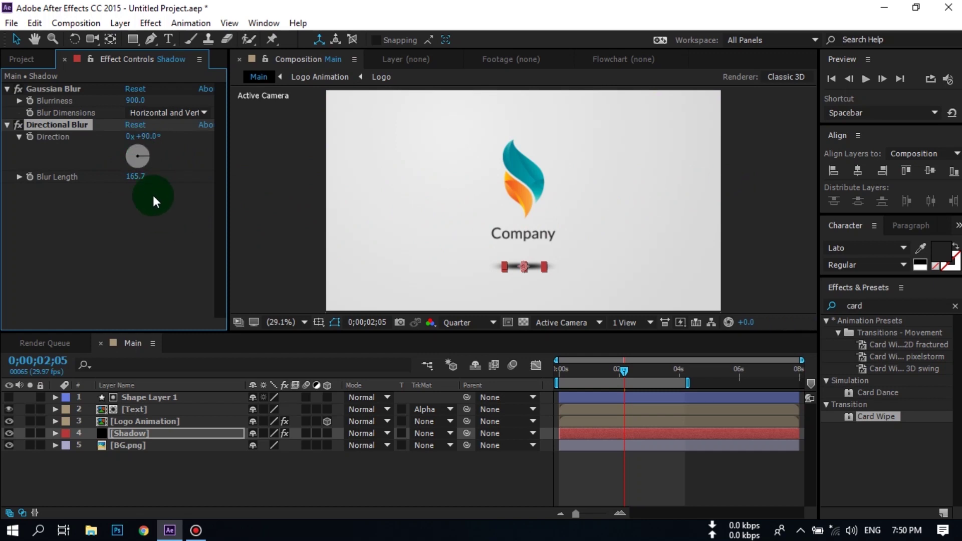
type("1000")
key("Return")
left_click(237, 469)
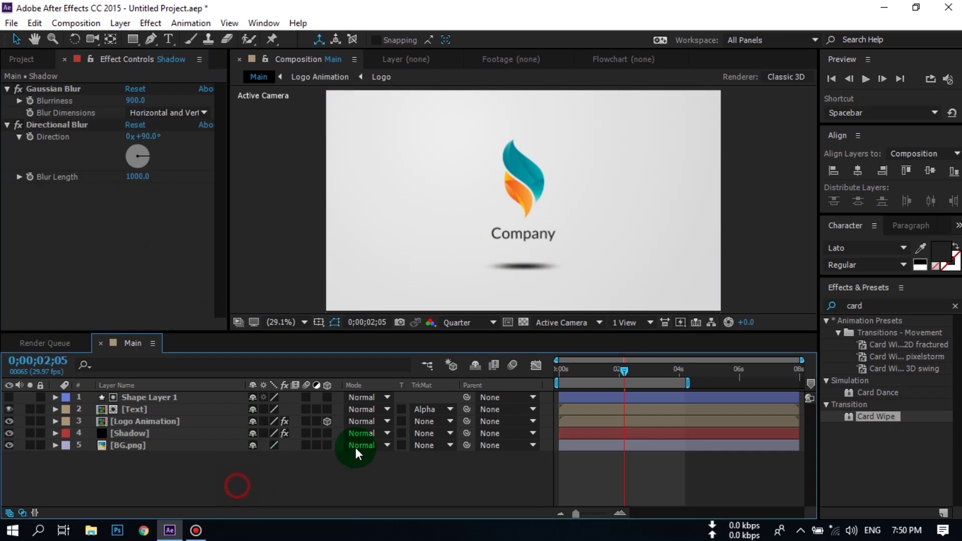
Step: Widen the Shadow layer by setting its horizontal Scale to 12%
left_click(128, 433)
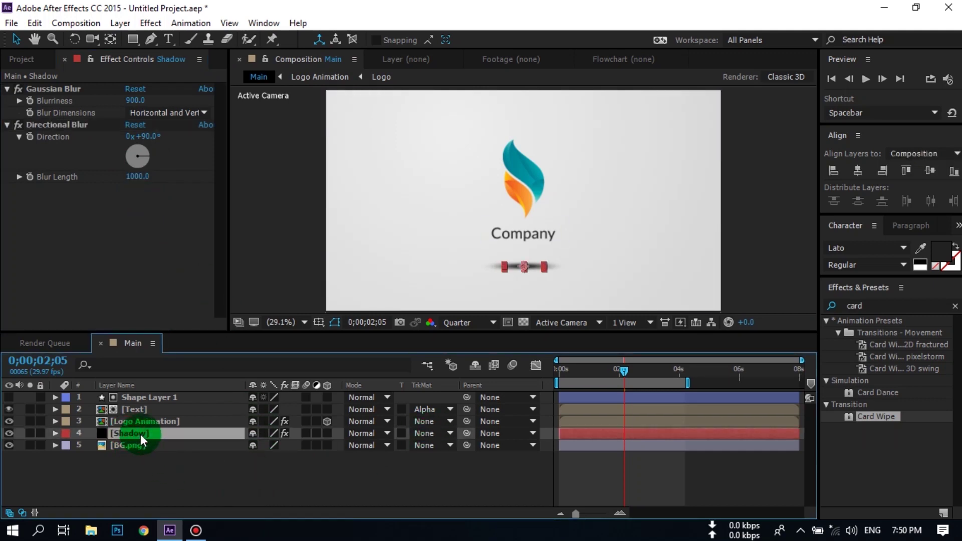
key("s")
left_click_drag(271, 445, 271, 445)
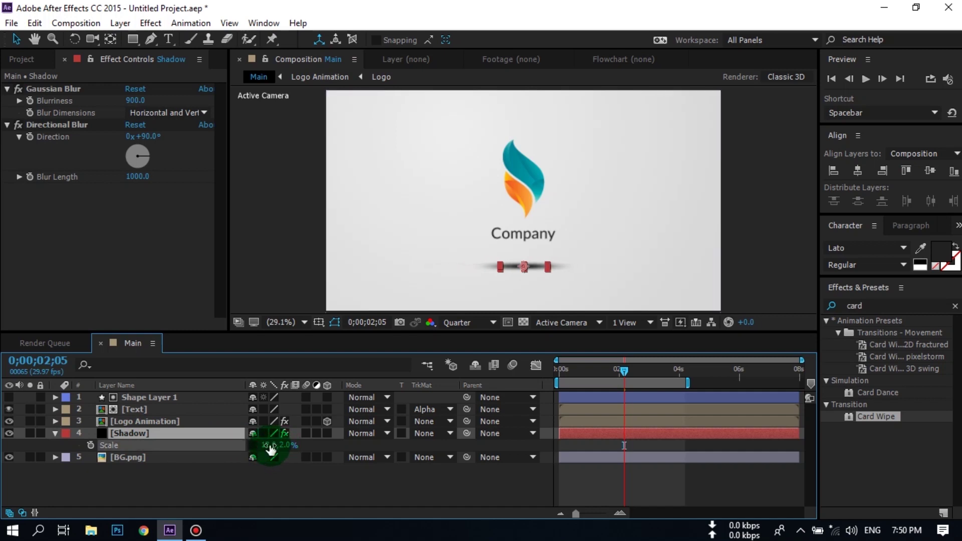
left_click_drag(269, 445, 269, 445)
left_click(71, 438)
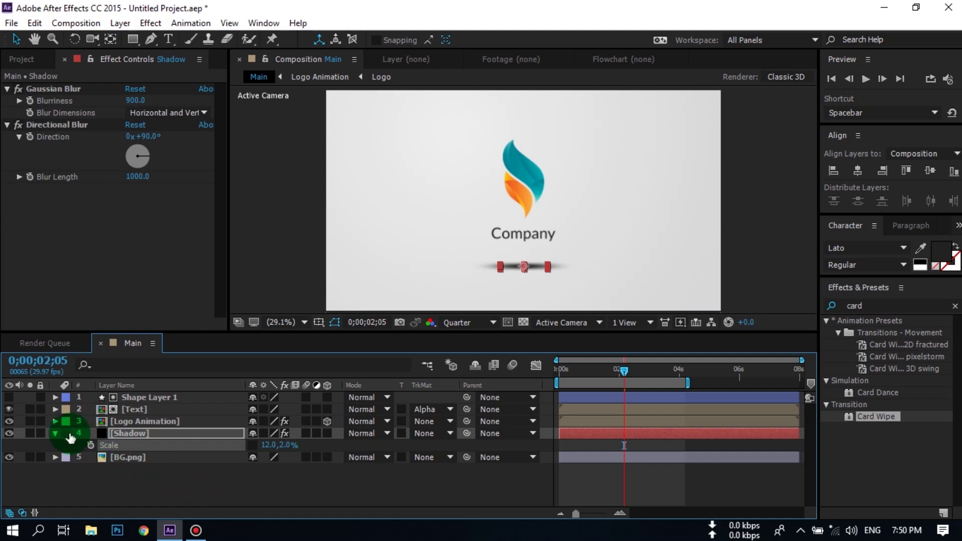
Step: Set the Shadow layer's Opacity to 50% and scrub to 0;00;01;29 to check it
left_click(134, 437)
key("t")
left_click(253, 446)
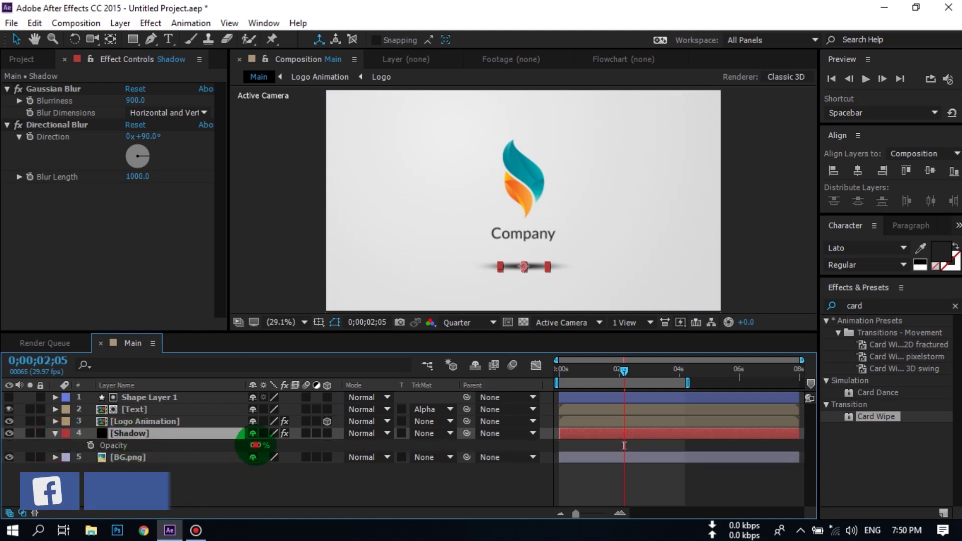
type("50")
key("Return")
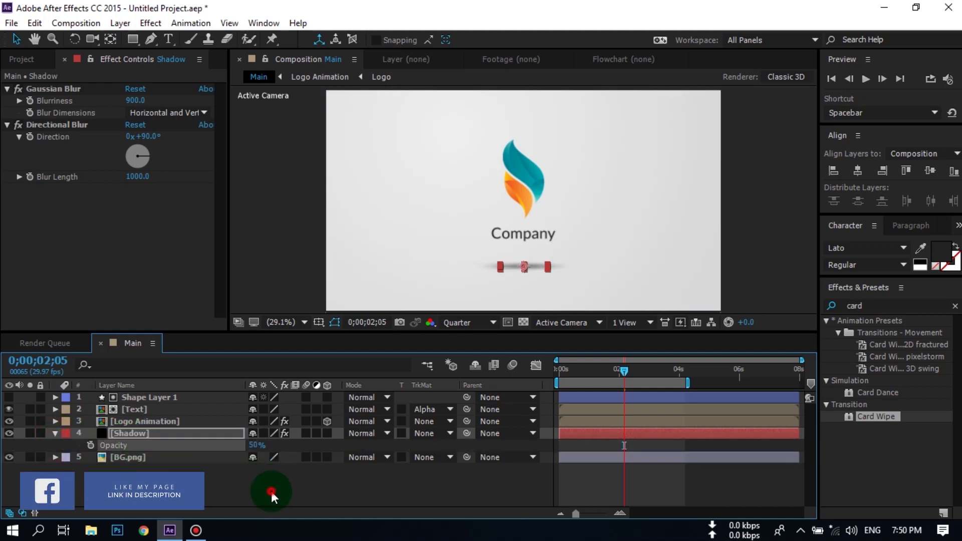
left_click(275, 489)
mouse_move(623, 373)
left_mouse_down()
mouse_move(539, 381)
mouse_move(623, 390)
left_mouse_up()
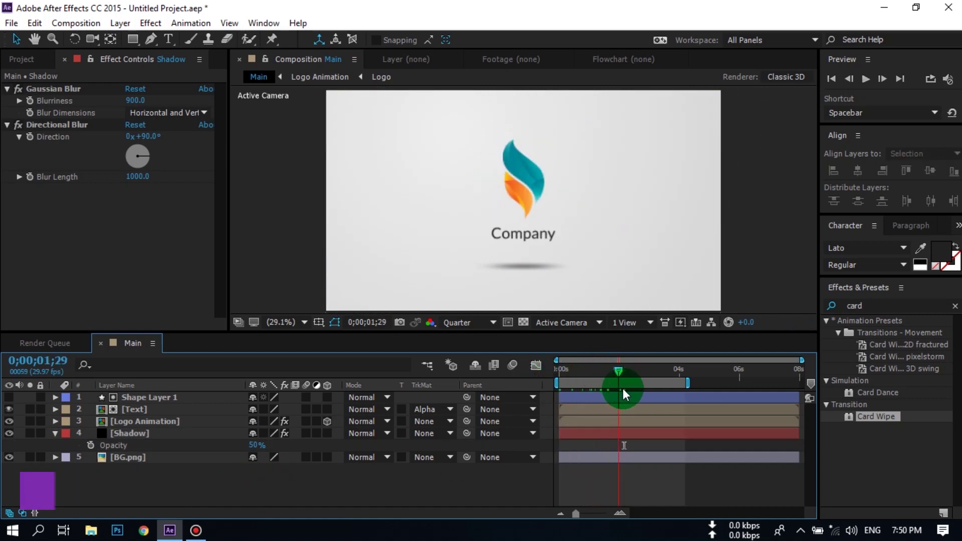
Step: Collapse the Shadow layer's properties and make it a 3D layer
left_click(56, 433)
left_click(131, 433)
left_click(243, 438)
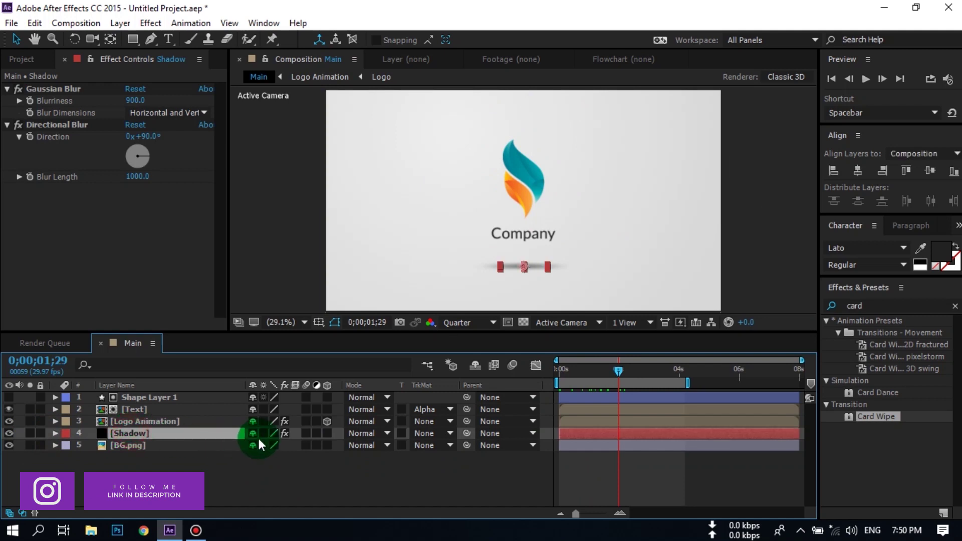
left_click(327, 434)
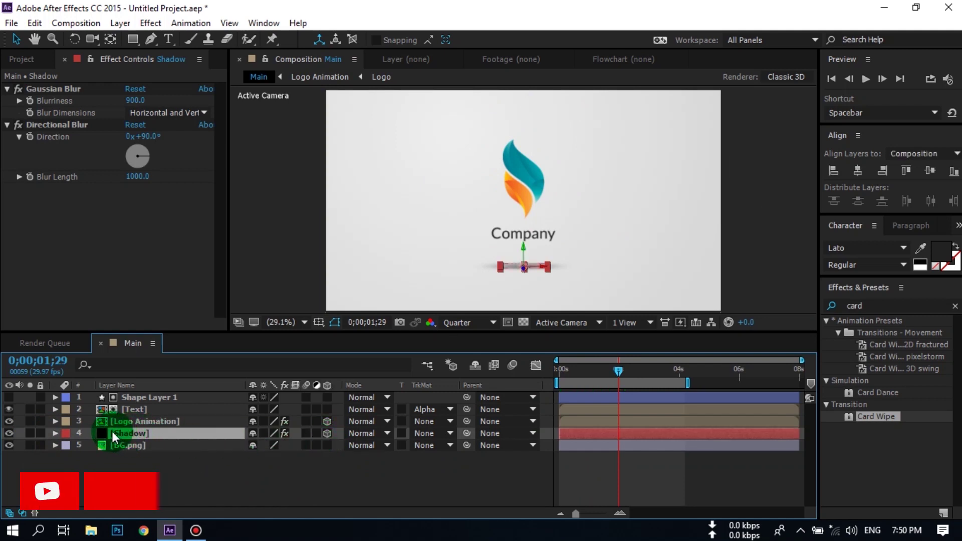
left_click(365, 432)
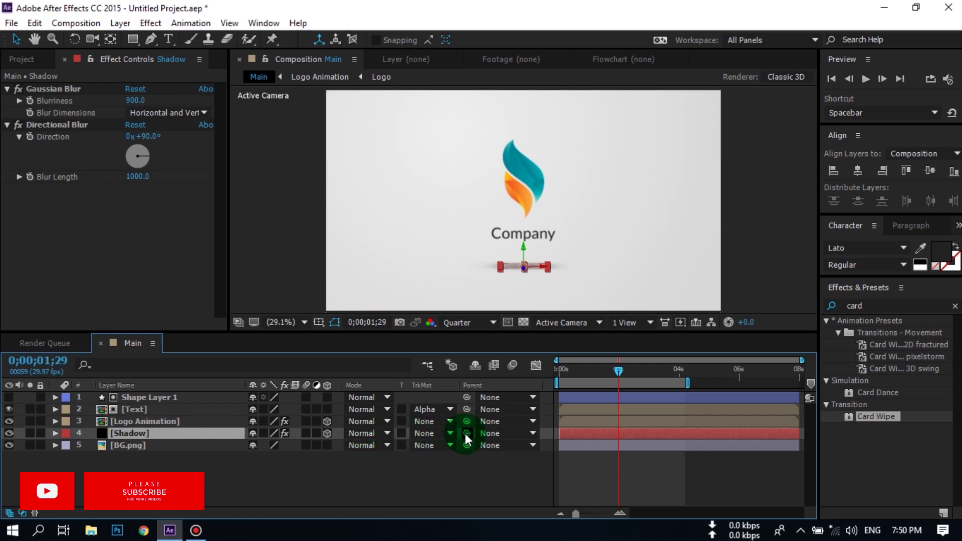
Step: Parent the Shadow layer to Logo Animation and keyframe its Opacity at 0% at 0;00;01;05
left_click_drag(465, 434, 111, 422)
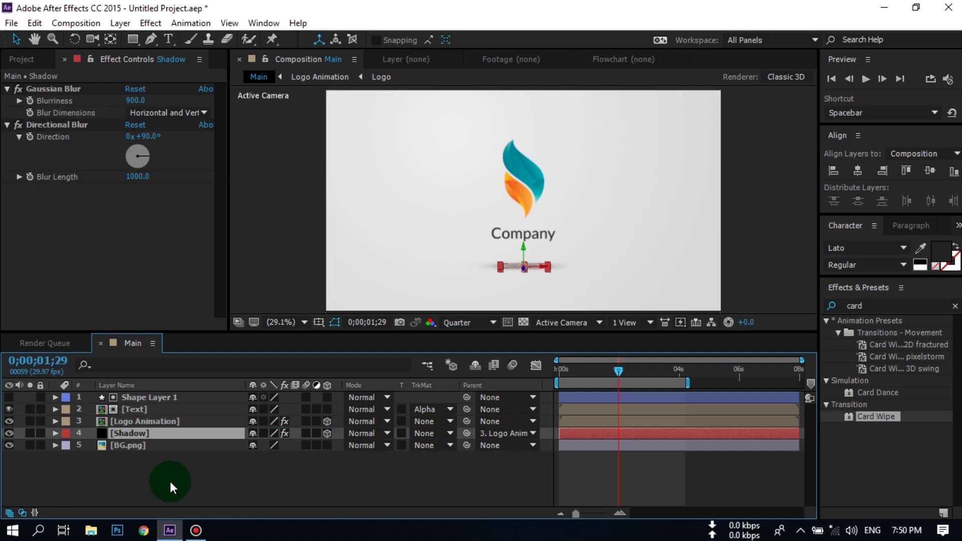
mouse_move(608, 377)
left_mouse_down()
mouse_move(622, 374)
mouse_move(592, 371)
left_mouse_up()
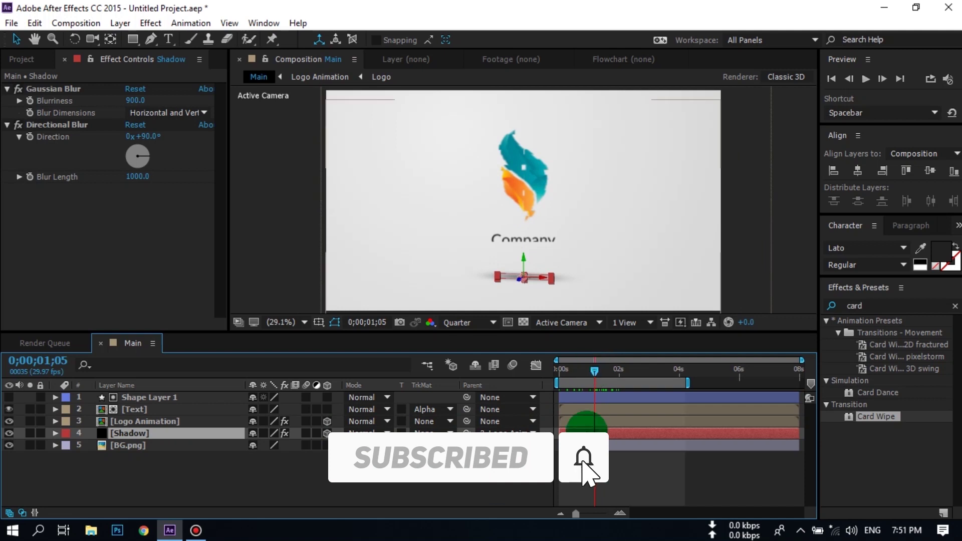
key("t")
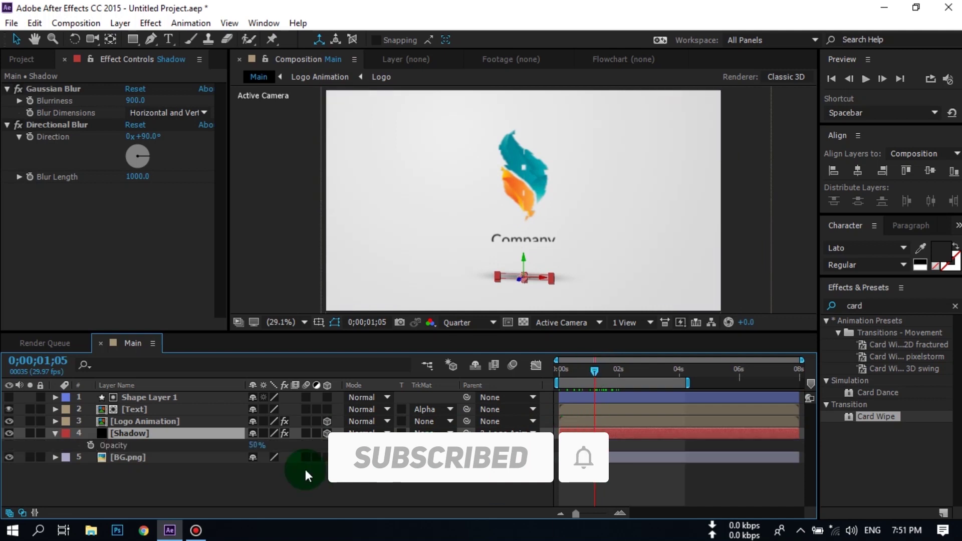
left_click(254, 451)
left_click(256, 445)
type("0")
key("Return")
left_click(91, 445)
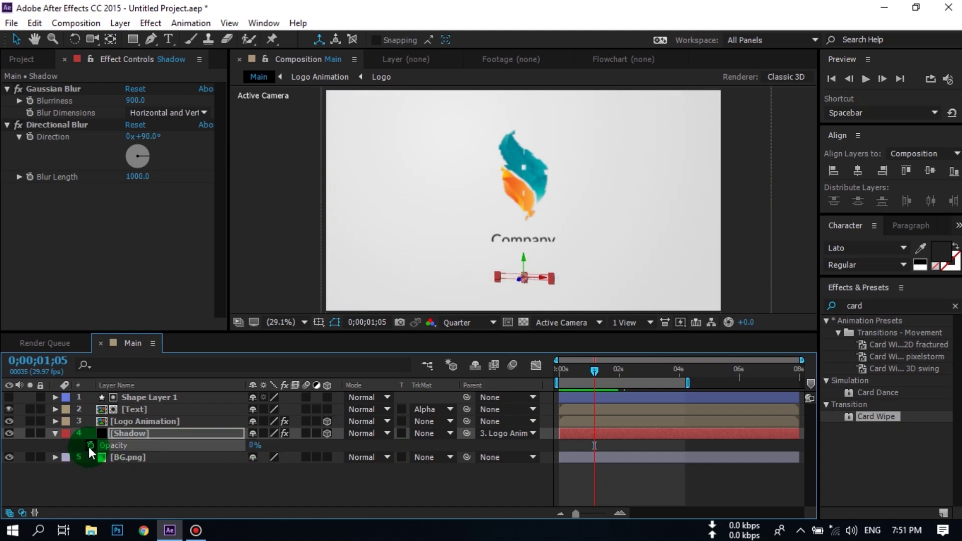
Step: Add a 50% Opacity keyframe to the Shadow layer at 0;00;02;08 and apply Easy Ease to it
left_click_drag(597, 377, 630, 377)
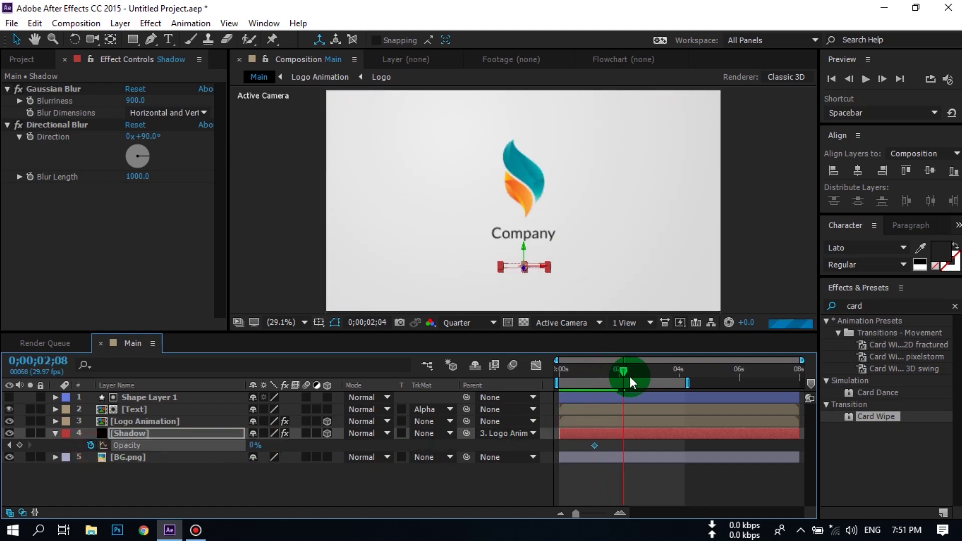
left_click(260, 445)
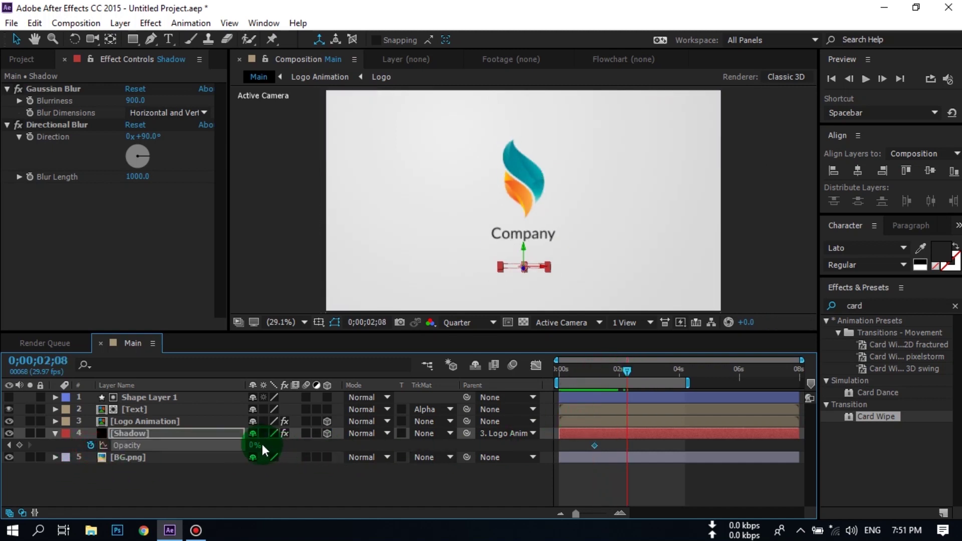
type("50")
key("Return")
left_click(637, 469)
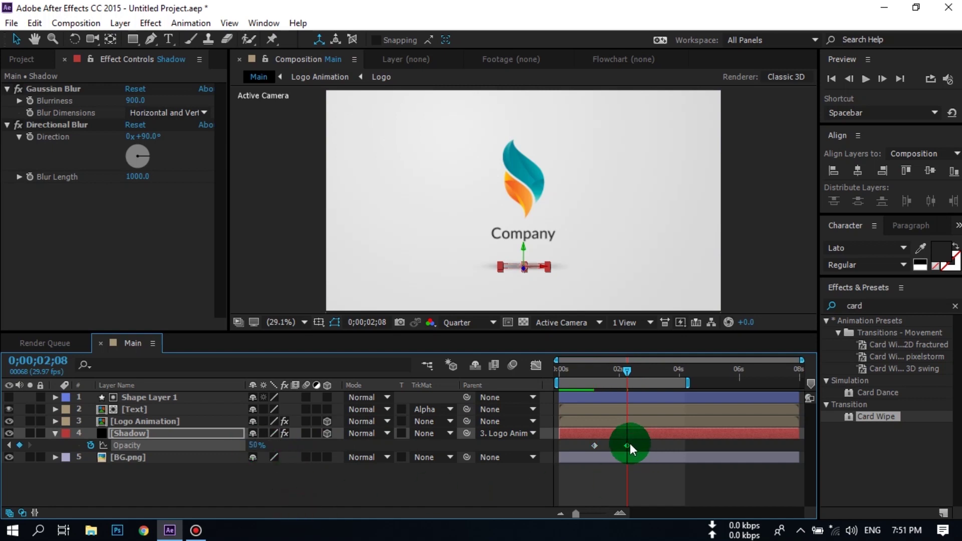
right_click(628, 445)
mouse_move(656, 434)
left_click(421, 339)
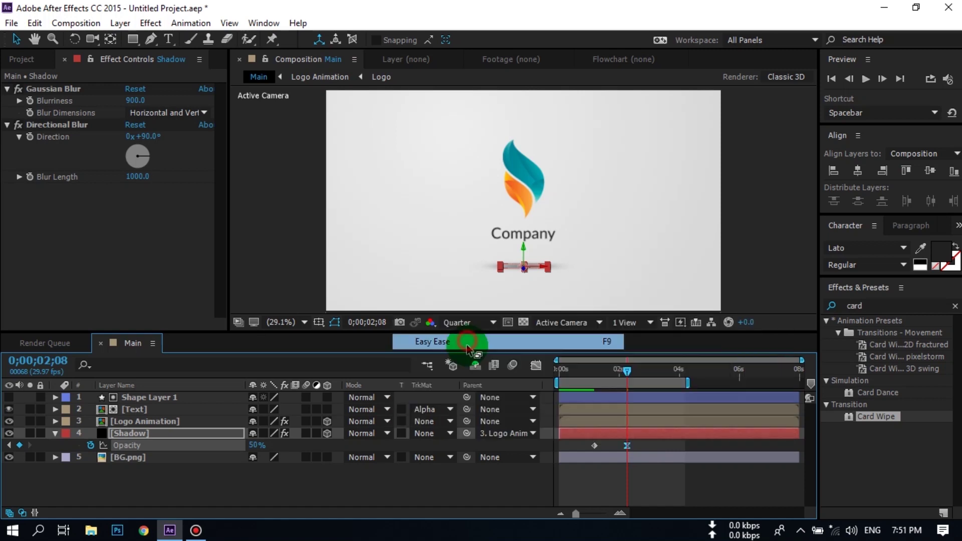
Step: Preview the Main composition from the first frame to check the shadow's fade-in
left_click(564, 379)
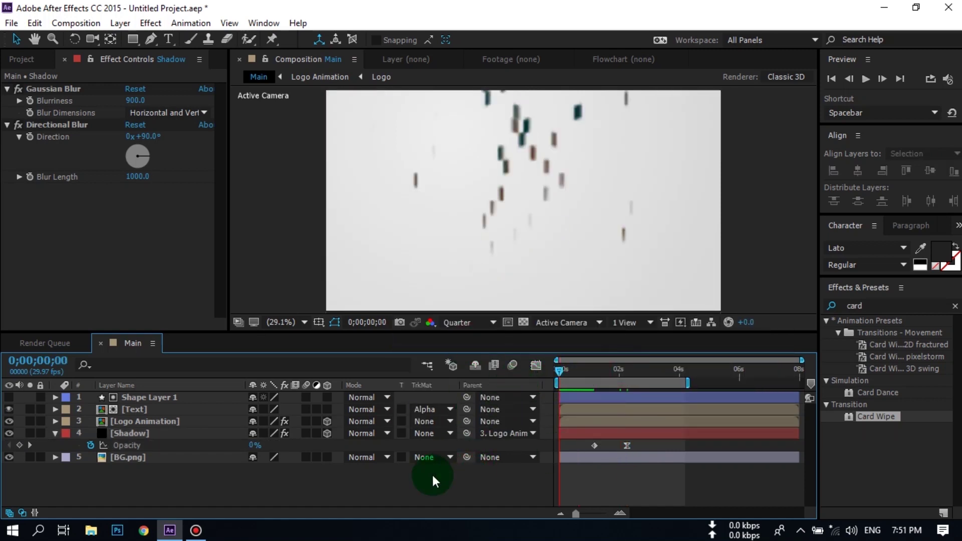
key("space")
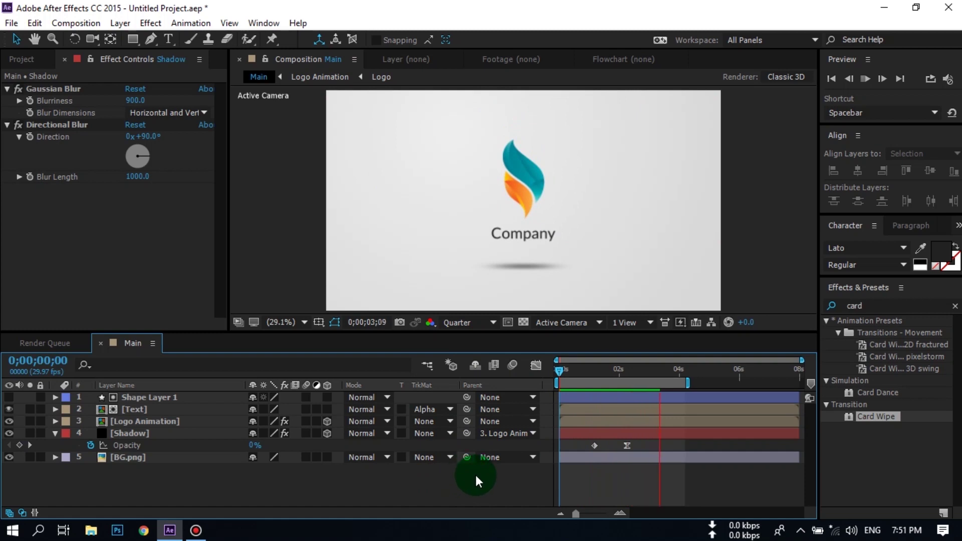
key("space")
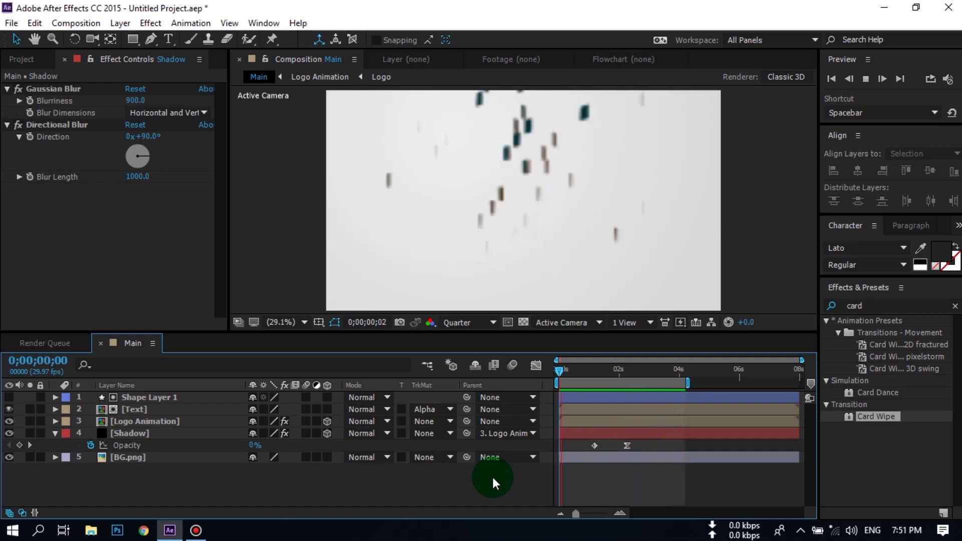
Step: Delay the Shadow layer's first Opacity keyframe by a few frames and replay the animation from the start
left_click_drag(593, 446, 598, 447)
left_click_drag(626, 372, 451, 489)
key("space")
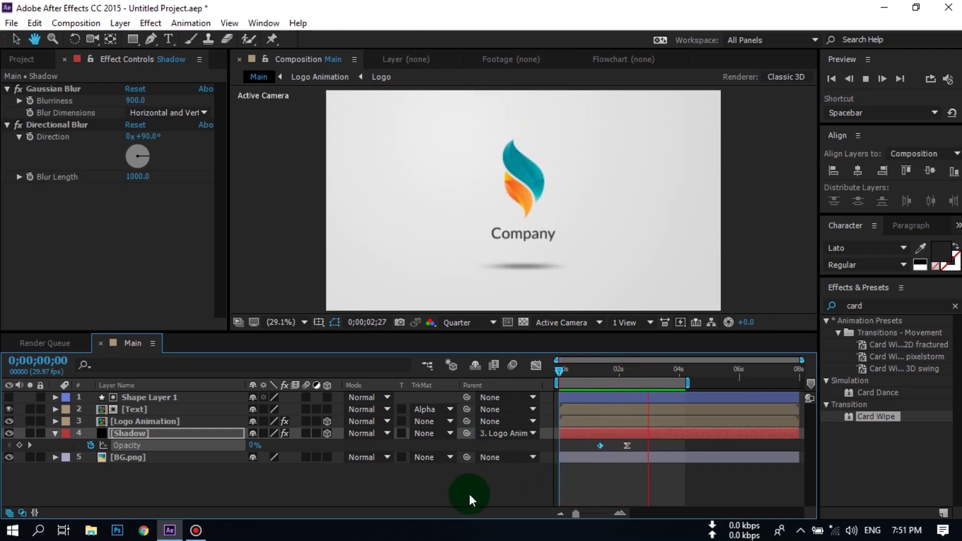
left_click(462, 491)
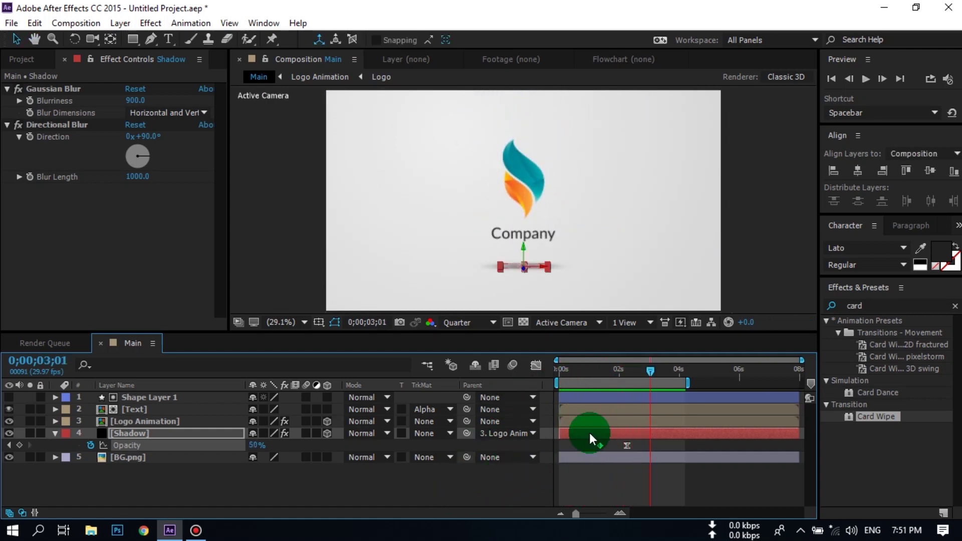
Step: Collapse the Shadow layer, add Lance Flare.mov from Footages as the top layer of Main, and set its blending mode to Screen
left_click(54, 433)
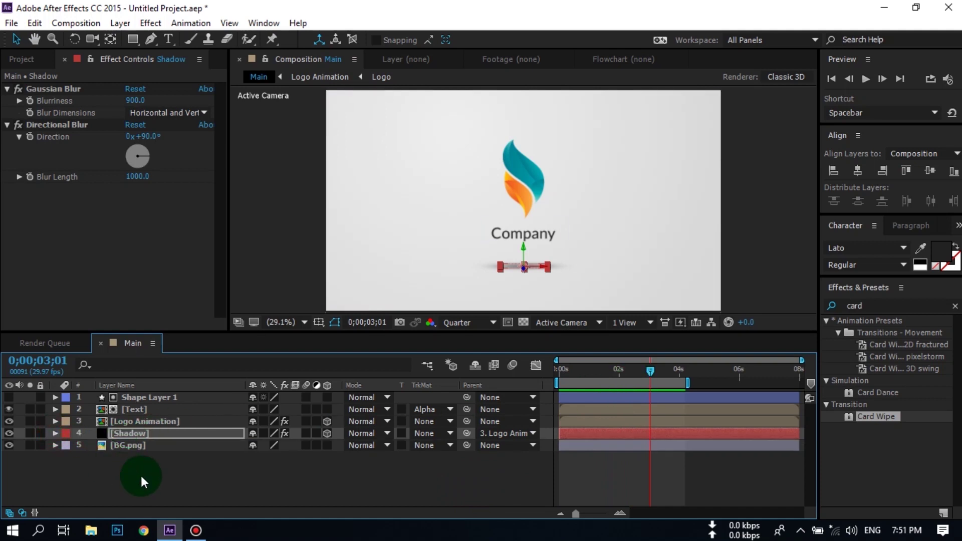
left_click(22, 58)
left_click(21, 240)
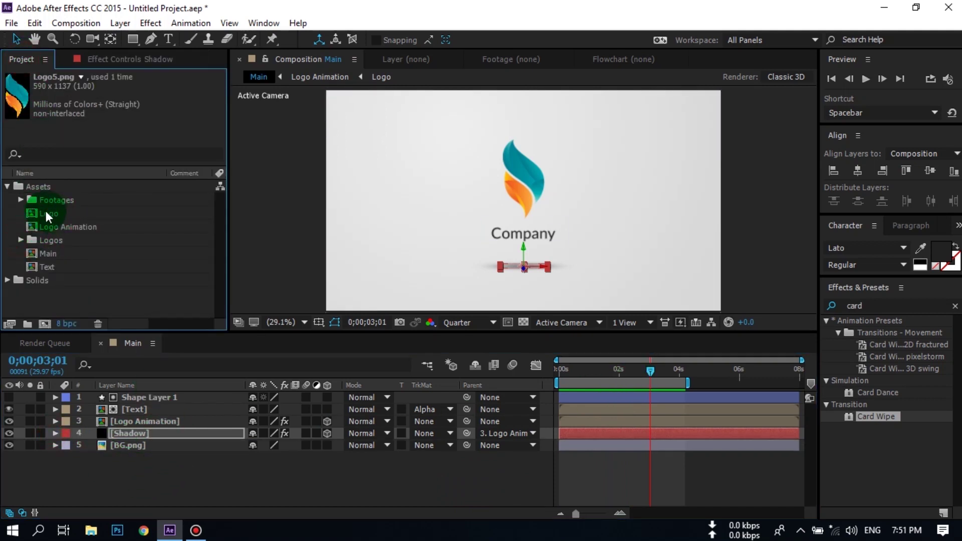
left_click(20, 199)
left_click_drag(70, 227, 125, 395)
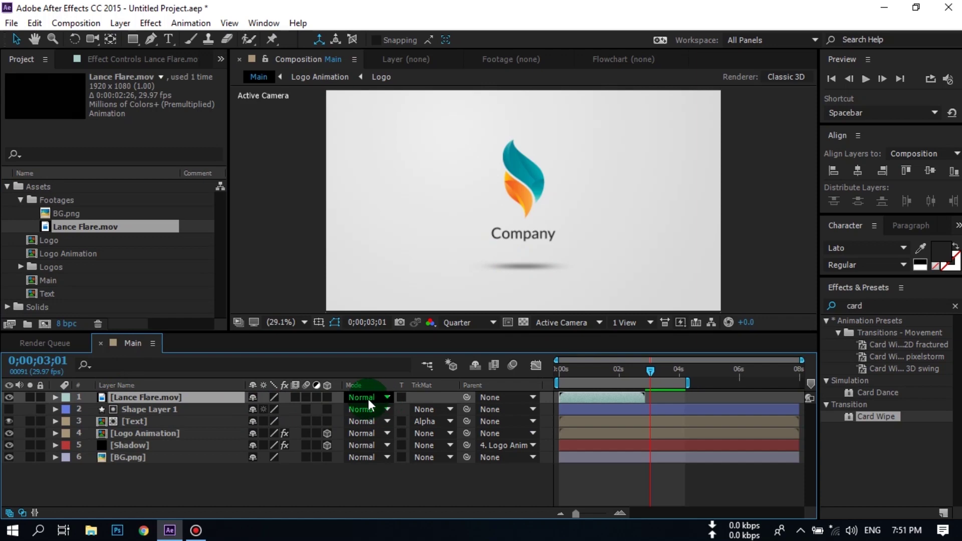
left_click(367, 398)
left_click(409, 238)
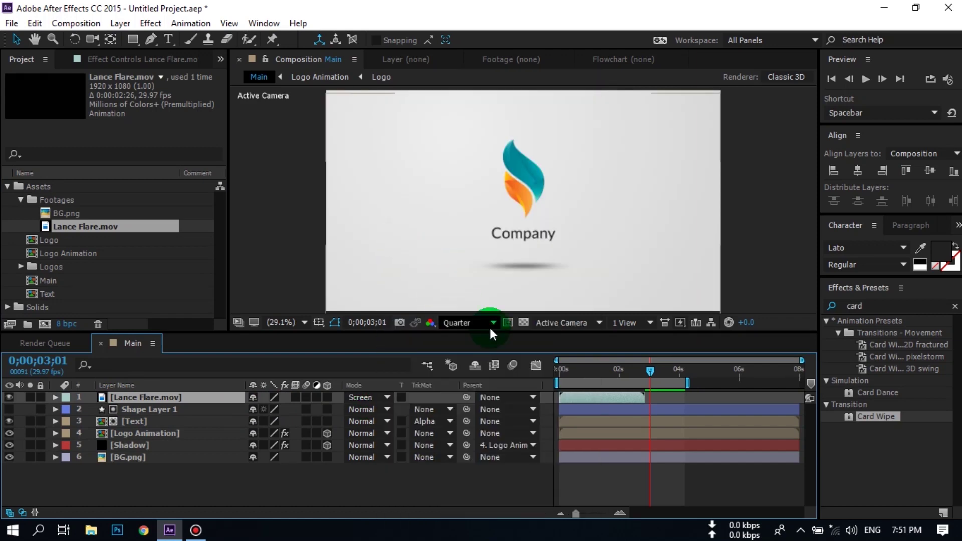
Step: Preview the animation with the lens flare from the first frame and stop at 0;00;02;01
left_click_drag(646, 374, 551, 393)
left_click(442, 485)
key("space")
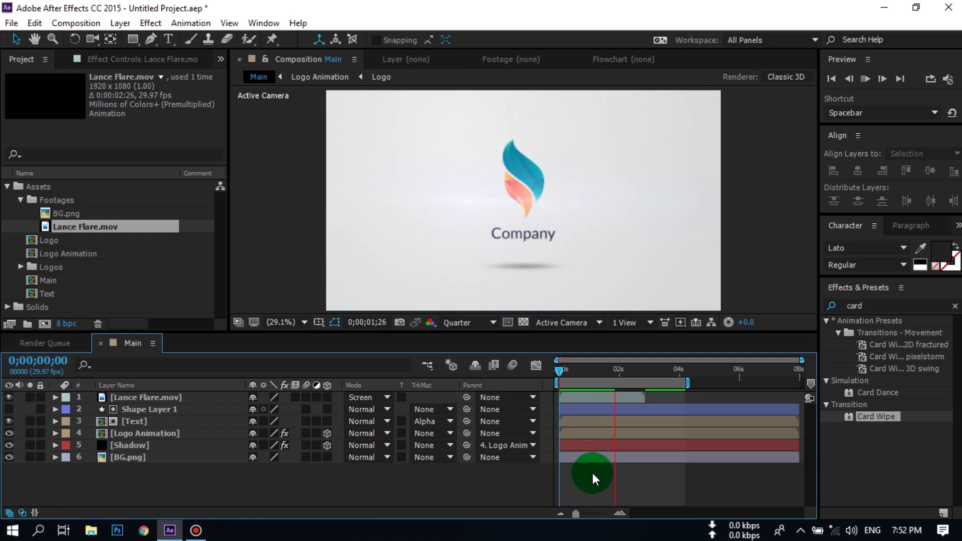
key("space")
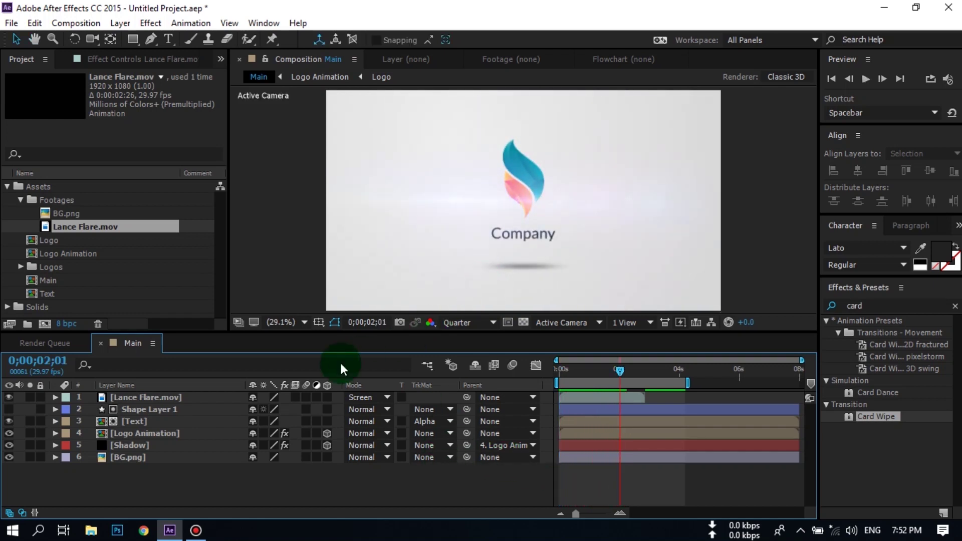
Step: Move the Lance Flare.mov layer down to the height of the company name and preview the animation
left_click(155, 398)
left_click_drag(445, 200, 441, 224)
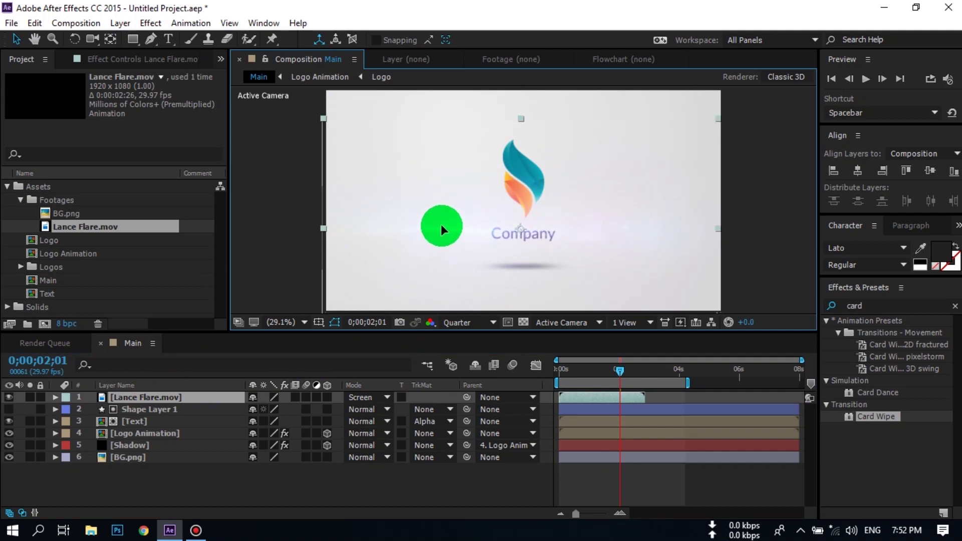
left_click(421, 472)
key("space")
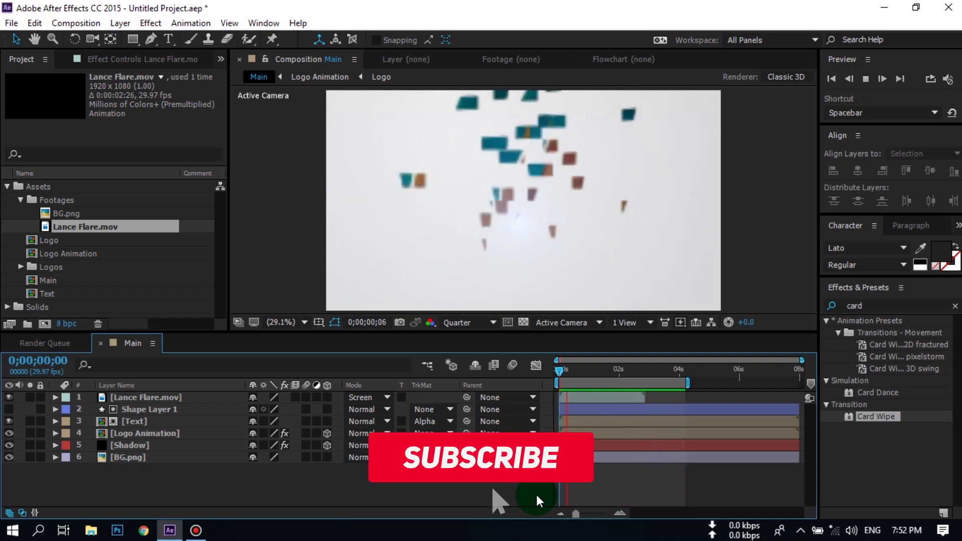
key("space")
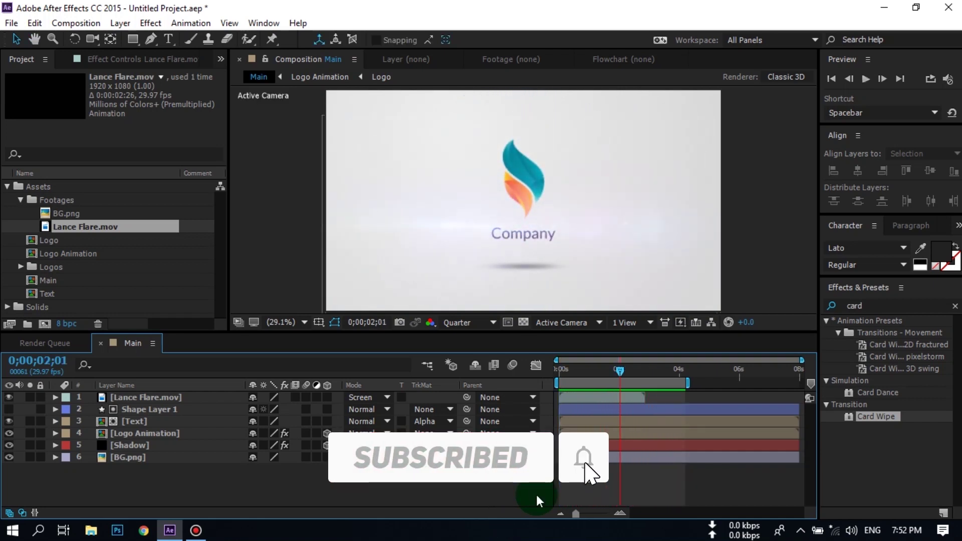